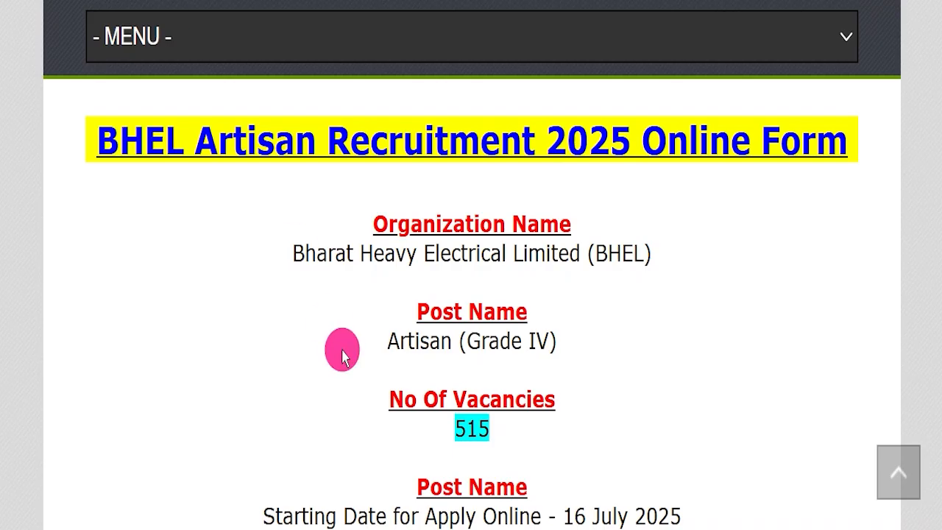
Step: Review the post name, vacancy count and application dates in the BHEL Artisan Recruitment 2025 article
scroll(490, 370, down, 3)
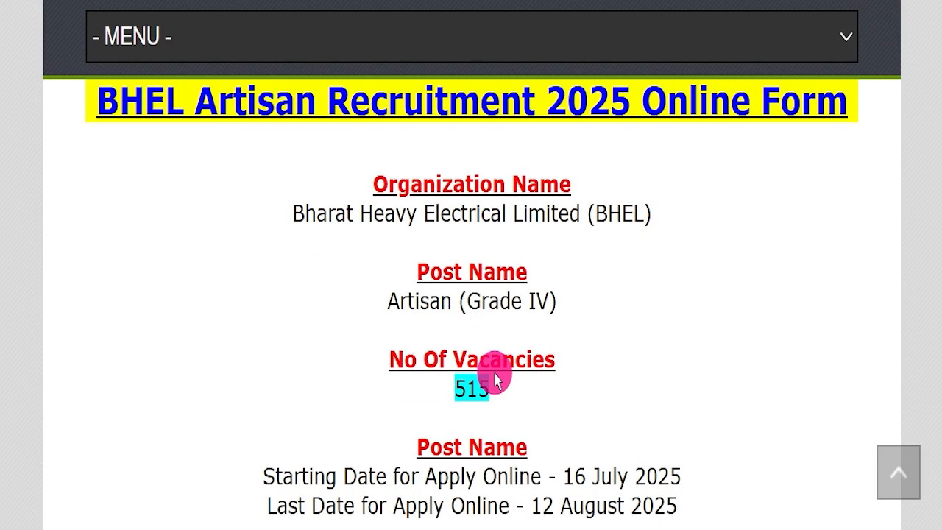
drag(530, 368, 705, 368)
scroll(448, 322, up, 3)
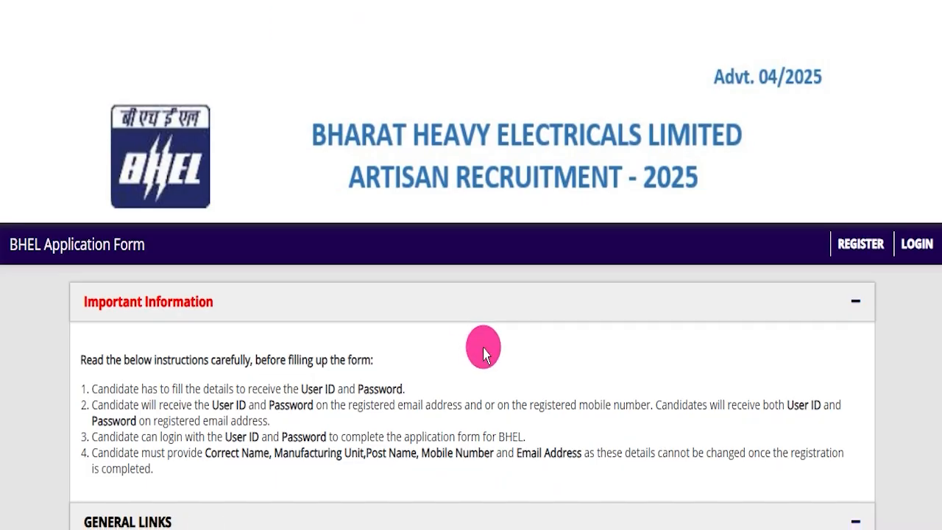
Step: Review the general links and key dates on the BHEL application form home page, highlighting the last date for online submission
scroll(484, 346, down, 5)
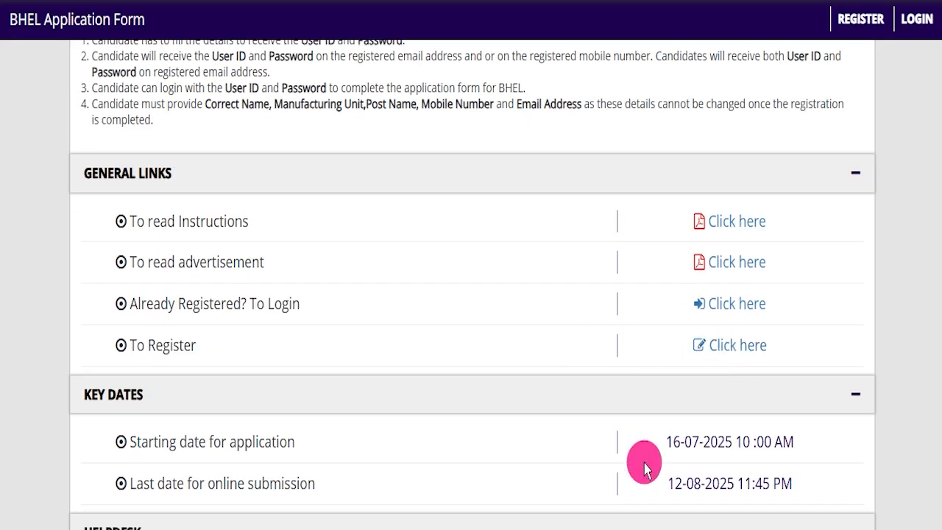
drag(664, 484, 810, 482)
click(823, 473)
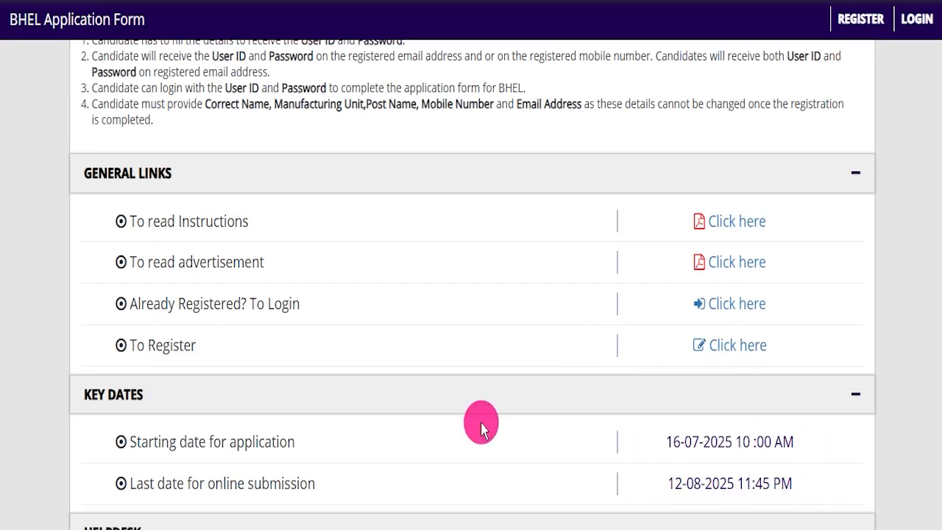
scroll(359, 385, up, 5)
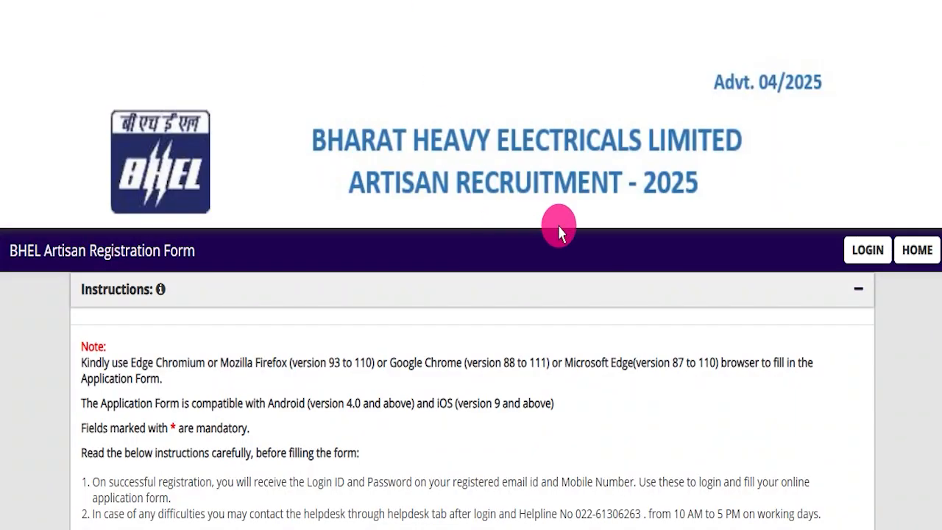
Step: Skim the Artisan_Detailed AD.pdf advertisement for its notes, reservations and relaxations, and the qualification and upper age limit section
scroll(414, 250, down, 1)
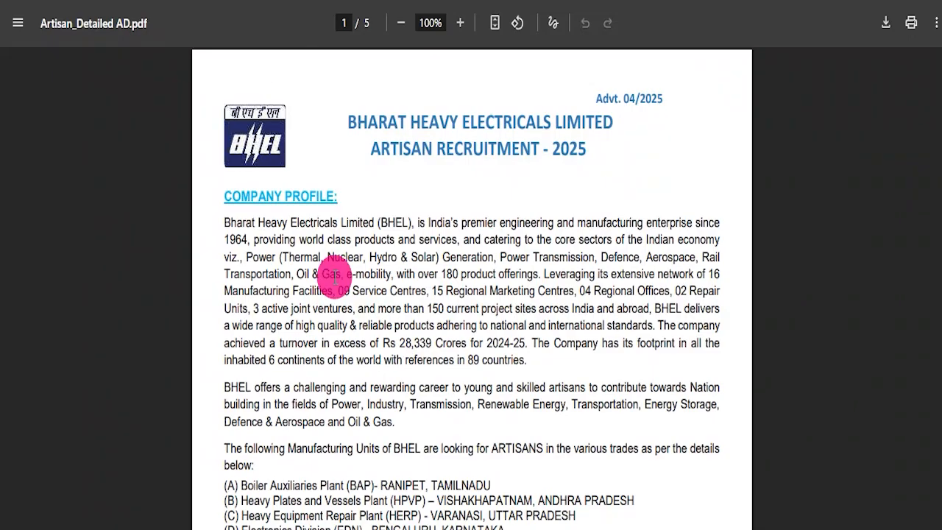
scroll(385, 341, down, 15)
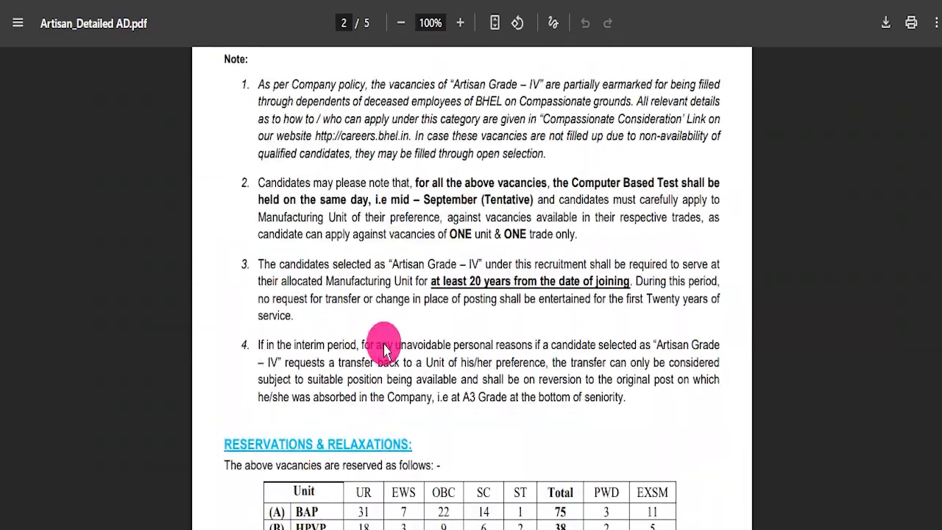
scroll(388, 349, up, 5)
scroll(457, 361, down, 15)
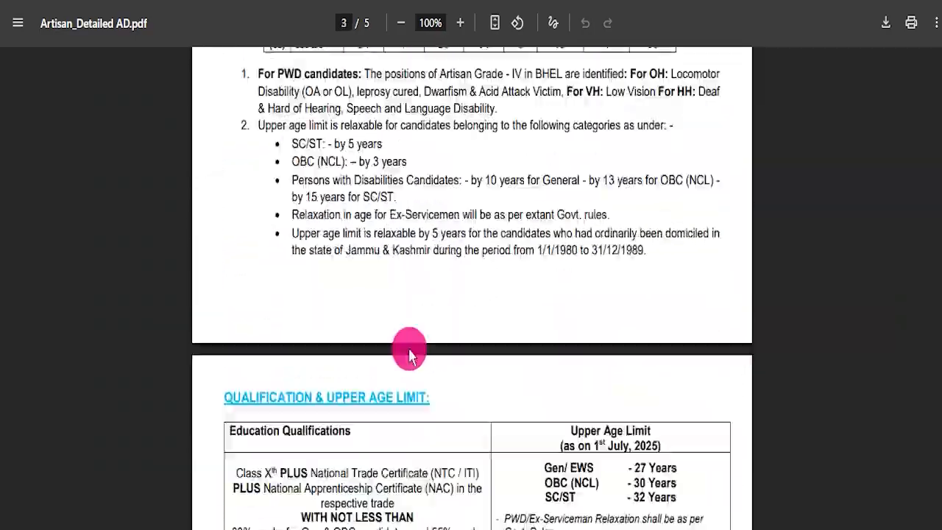
scroll(401, 340, up, 20)
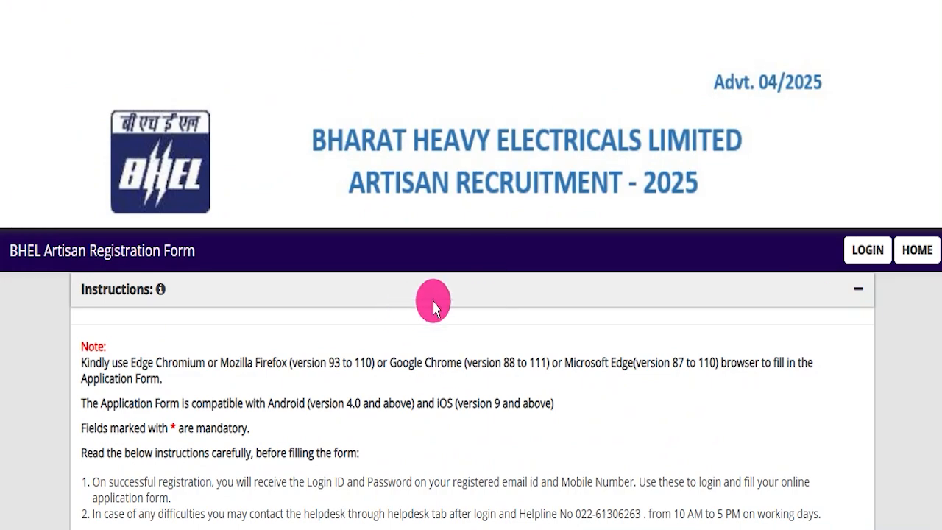
Step: Look through the fields of the BHEL Artisan registration form and the applicant login form
scroll(433, 306, down, 7)
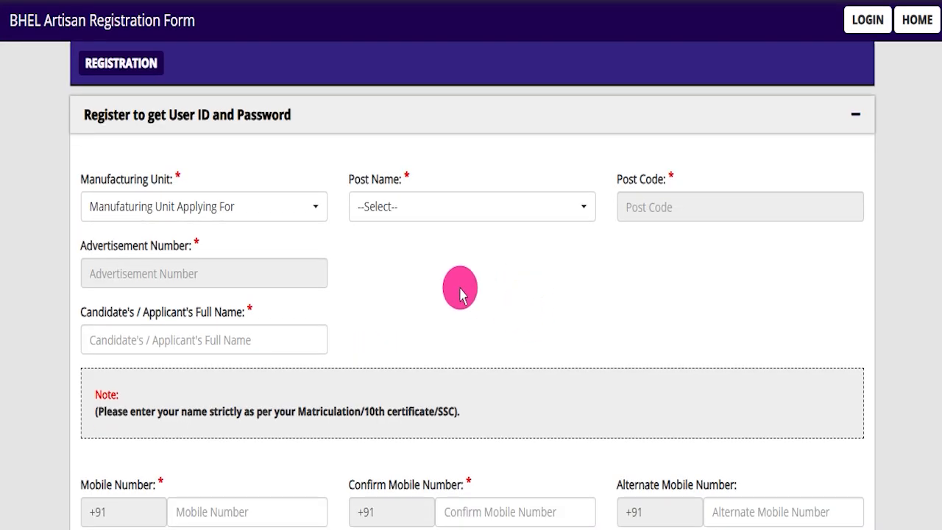
scroll(477, 290, down, 9)
scroll(446, 318, down, 2)
scroll(448, 328, up, 15)
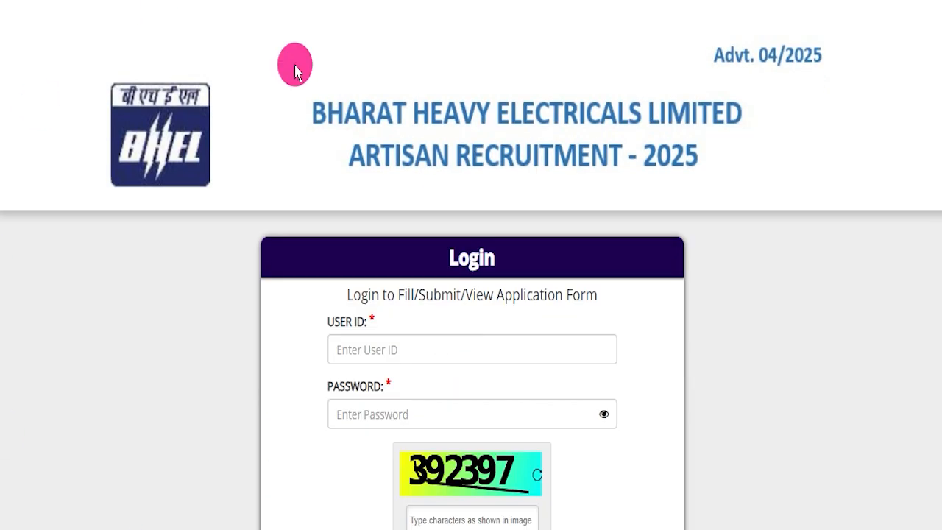
scroll(547, 358, down, 2)
scroll(659, 370, down, 2)
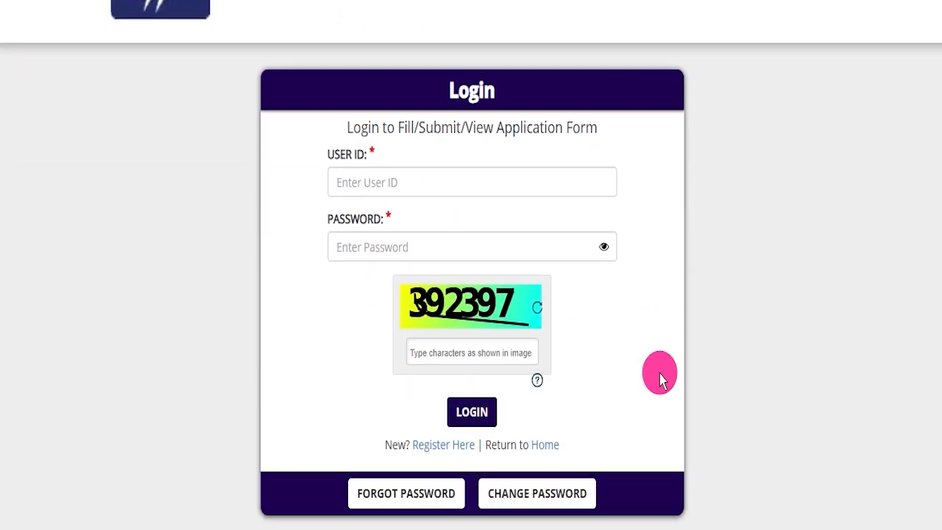
scroll(631, 319, up, 4)
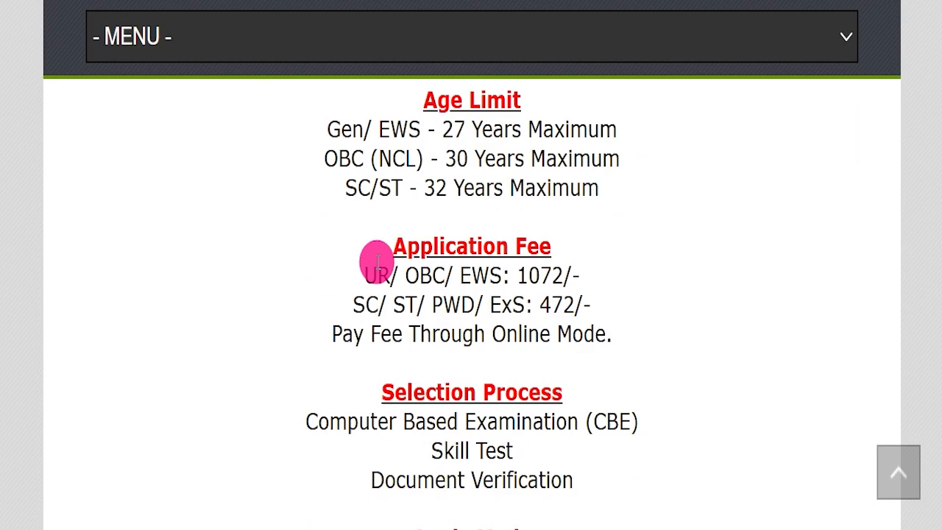
Step: Skim the article's age limit, application fee, selection process, apply mode and job location sections
scroll(378, 263, down, 4)
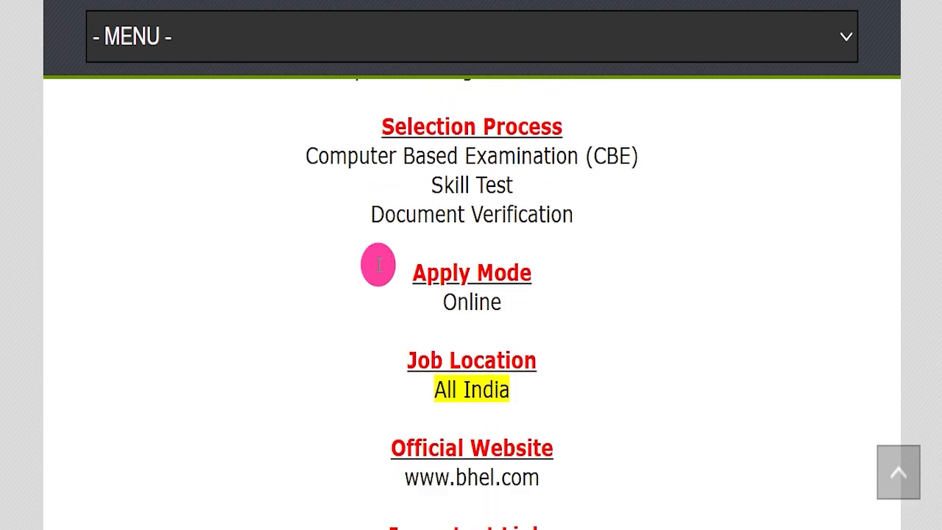
scroll(378, 264, up, 15)
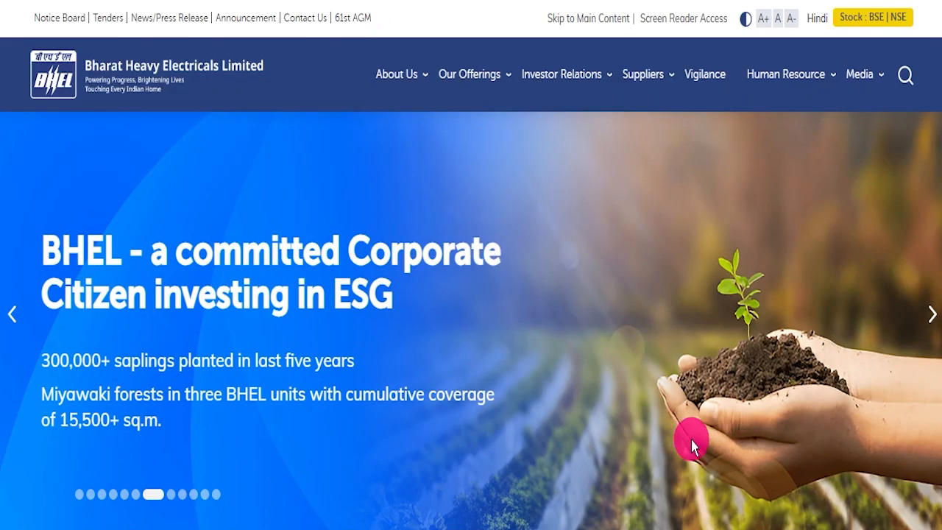
Step: Browse several banner slides on the Bharat Heavy Electricals Limited home page
click(169, 501)
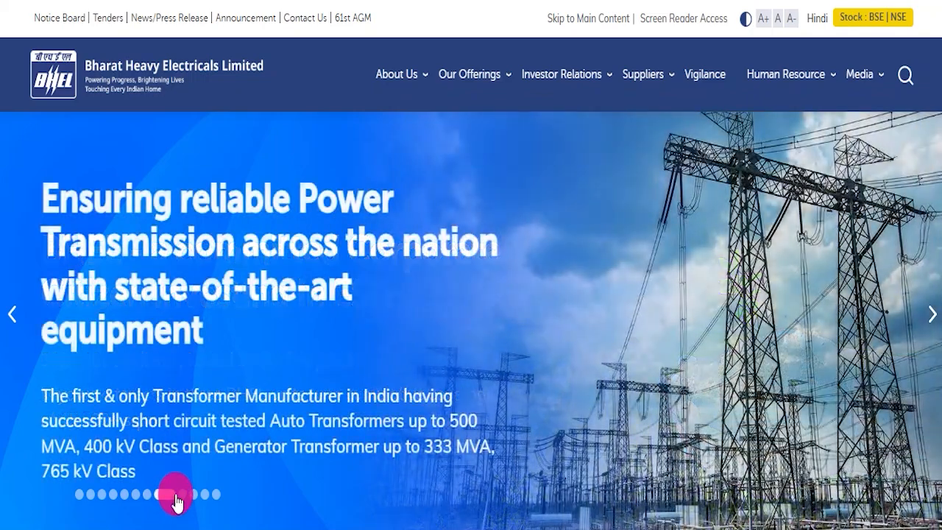
click(183, 501)
click(191, 499)
click(202, 498)
click(209, 495)
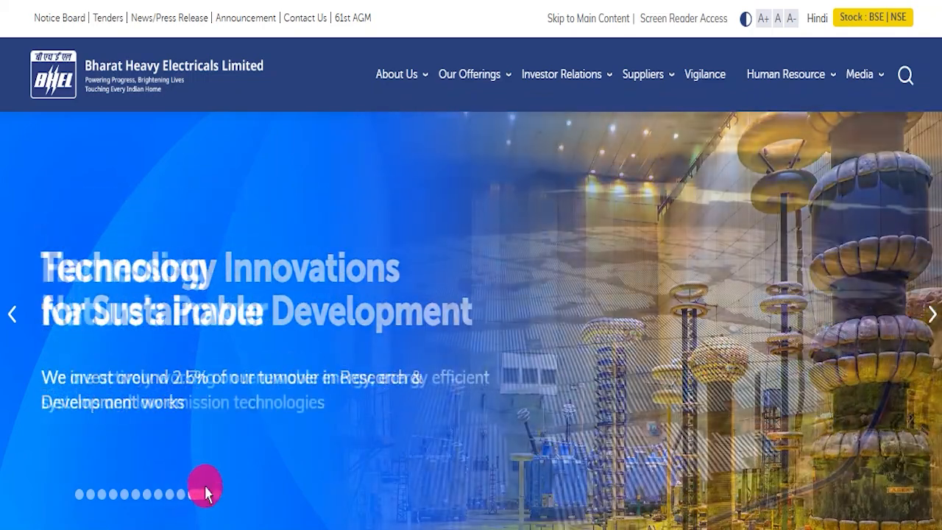
click(141, 500)
click(131, 497)
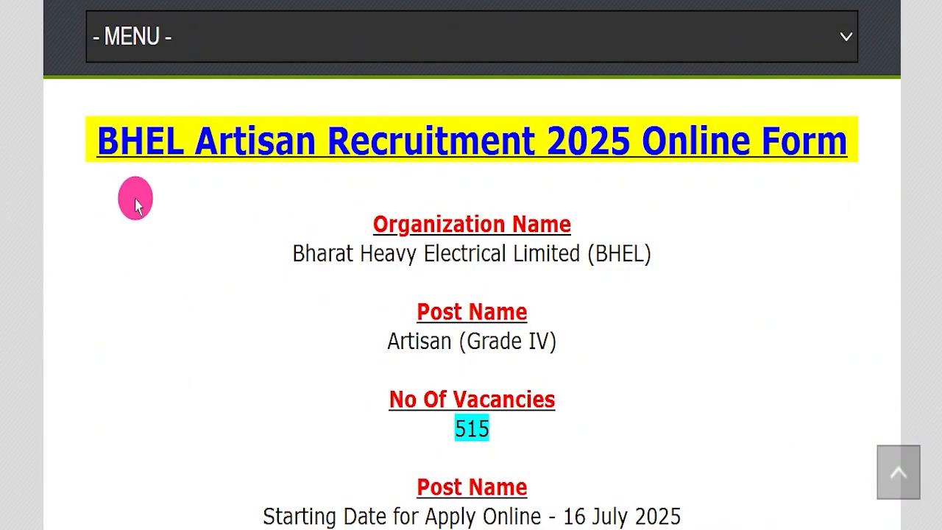
Step: Highlight the article title BHEL Artisan Recruitment 2025 Online Form and read the BHEL Recruitment introduction above it
drag(86, 124, 841, 126)
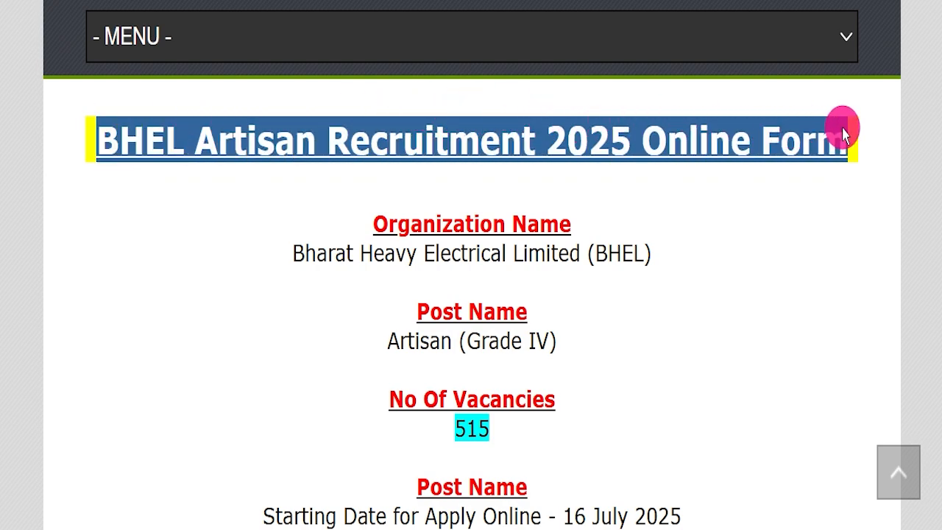
click(711, 285)
scroll(242, 225, up, 13)
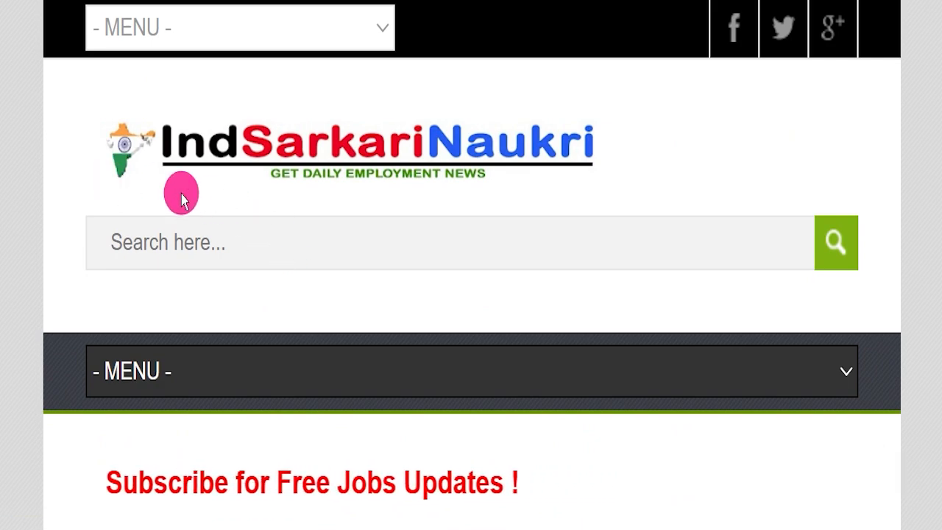
scroll(452, 233, down, 5)
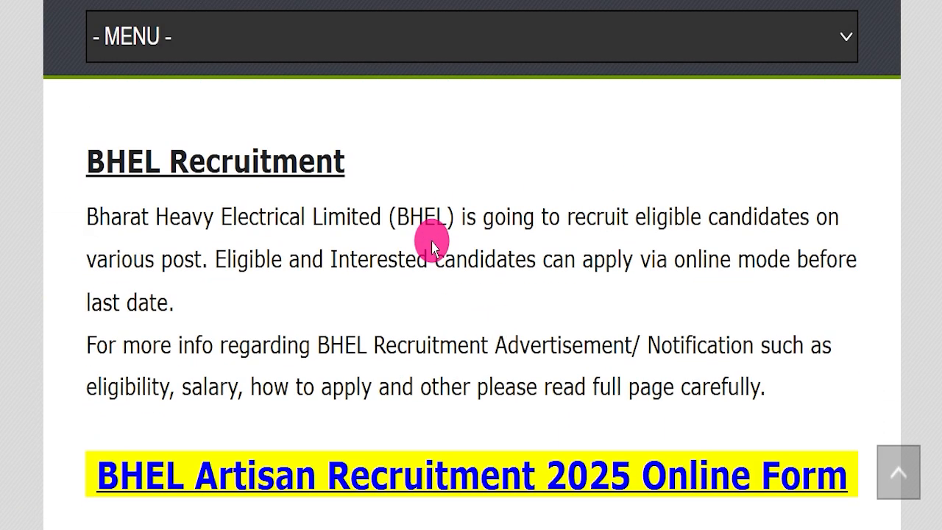
scroll(434, 242, down, 4)
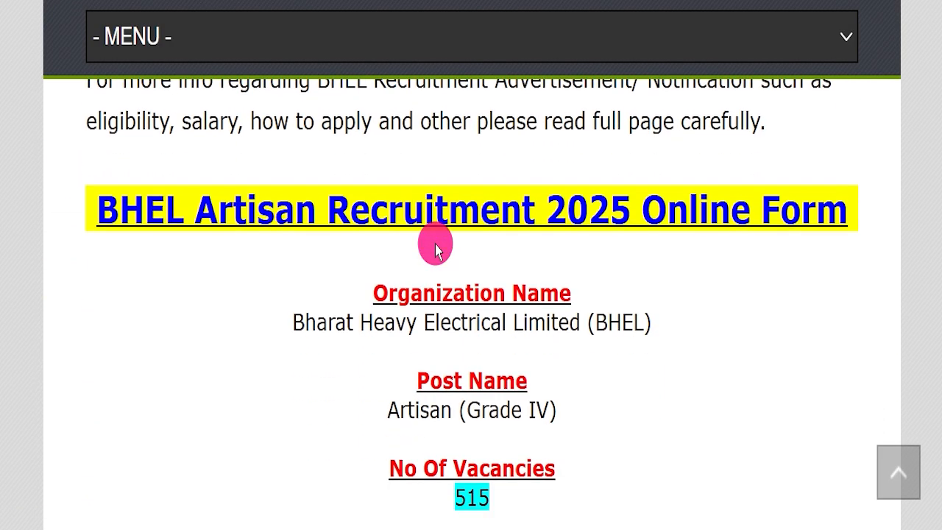
scroll(435, 249, down, 1)
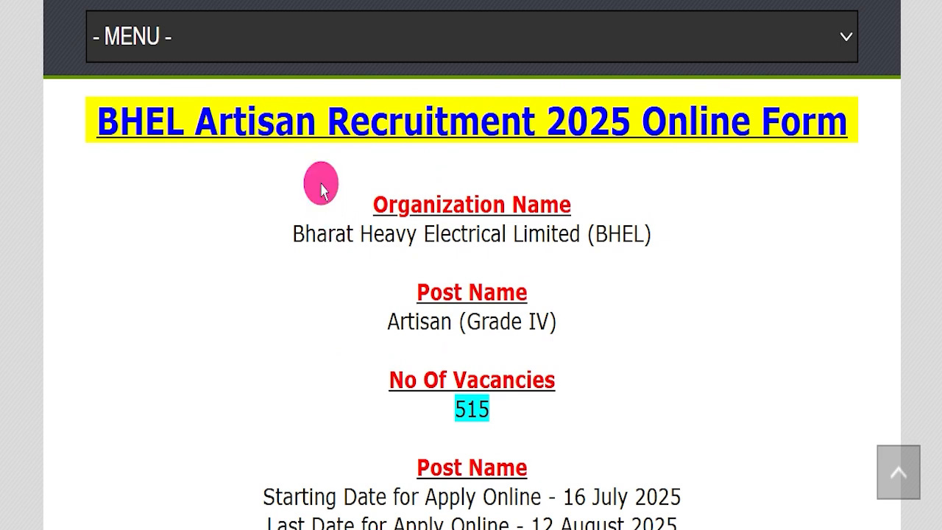
Step: Highlight the article's title, organization name, post name and number of vacancies one after another
drag(93, 116, 866, 115)
drag(220, 225, 618, 258)
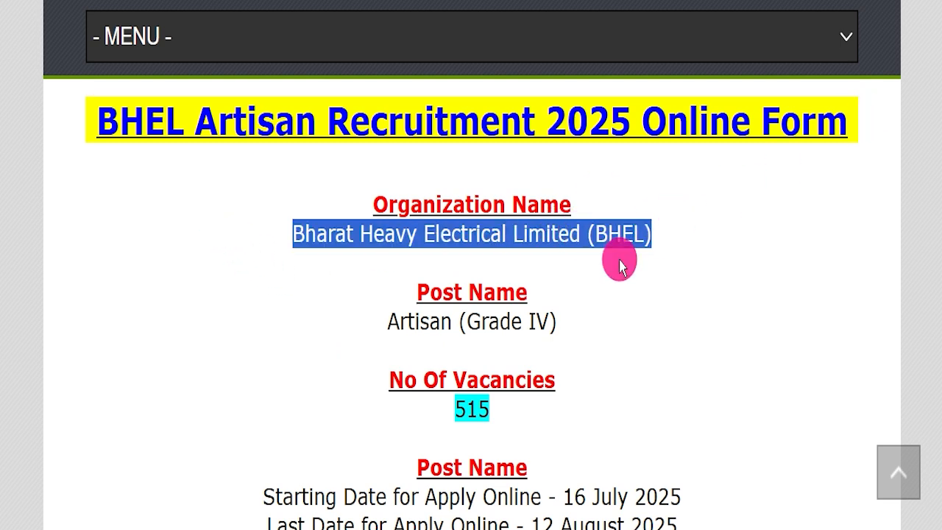
drag(301, 322, 586, 316)
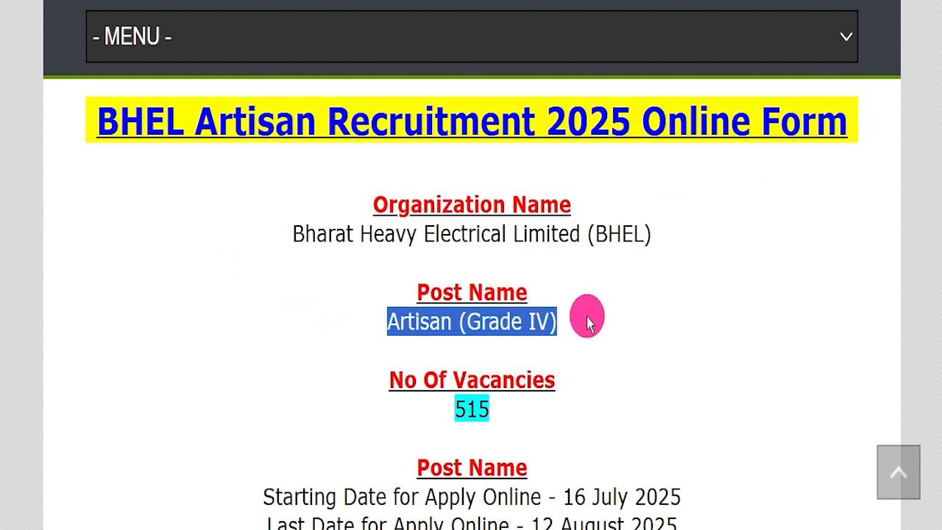
click(442, 378)
drag(371, 394, 569, 396)
scroll(697, 333, down, 1)
scroll(698, 333, down, 3)
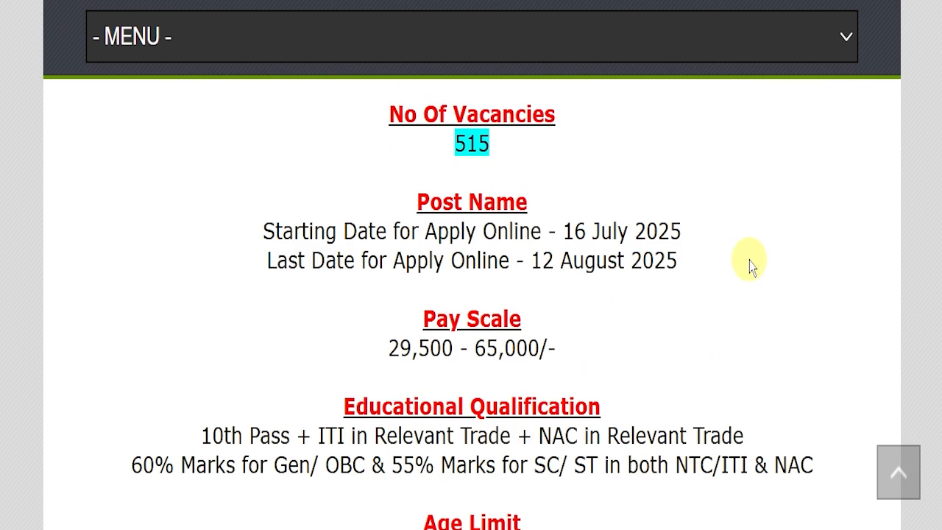
Step: Mark the last date for applying online and the pay scale with red underlines and check marks
mouse_move(507, 278)
mouse_down()
mouse_move(717, 279)
mouse_move(822, 173)
mouse_up()
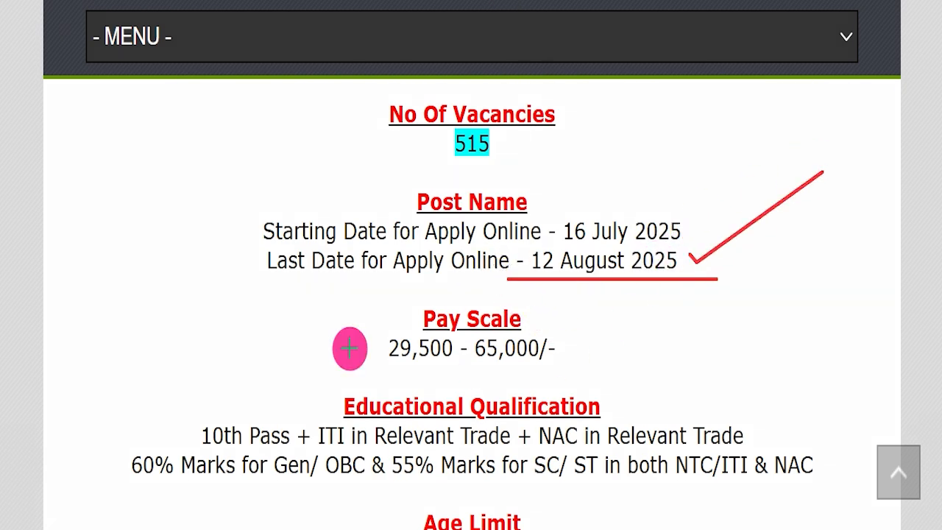
mouse_move(244, 262)
mouse_down()
mouse_move(464, 250)
mouse_move(511, 263)
mouse_up()
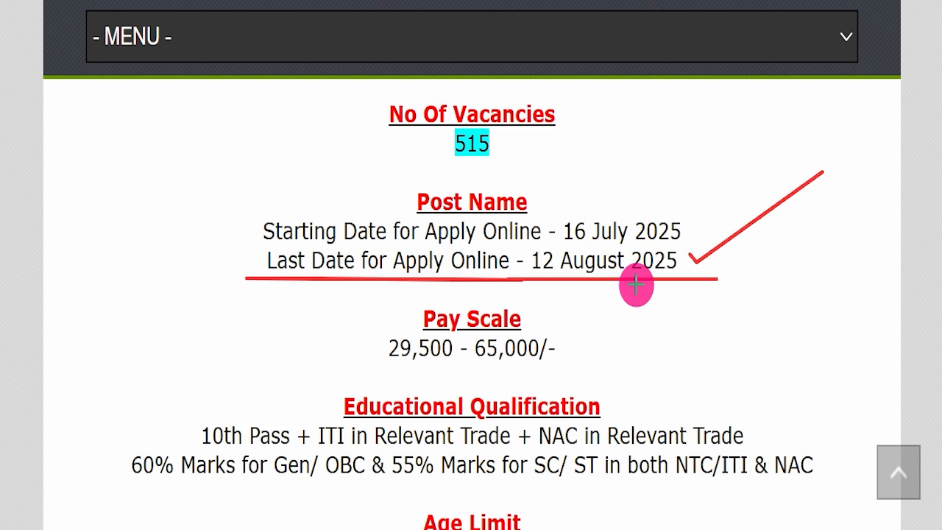
mouse_move(356, 355)
mouse_down()
mouse_move(535, 353)
mouse_move(637, 319)
mouse_up()
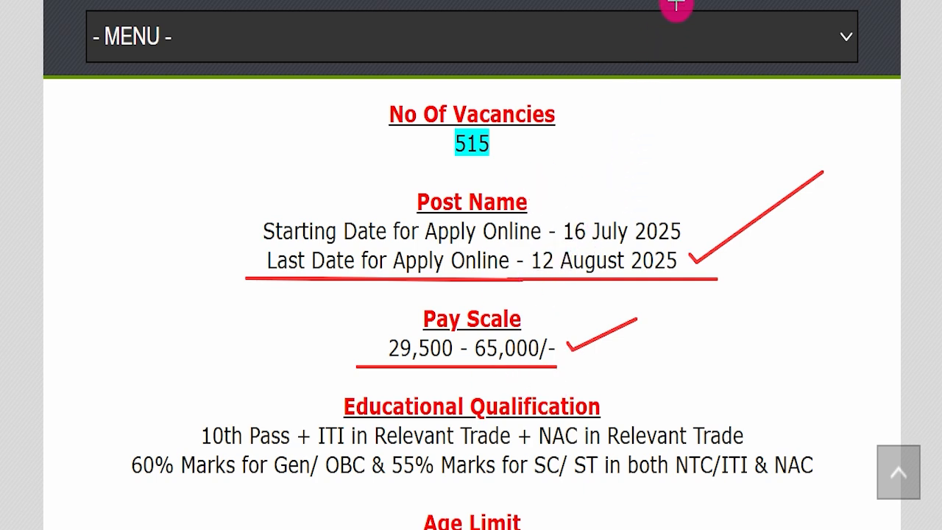
Step: Highlight the maximum age lines for Gen/EWS, OBC (NCL) and SC/ST under Age Limit
scroll(364, 296, down, 3)
drag(287, 295, 616, 273)
drag(284, 318, 690, 319)
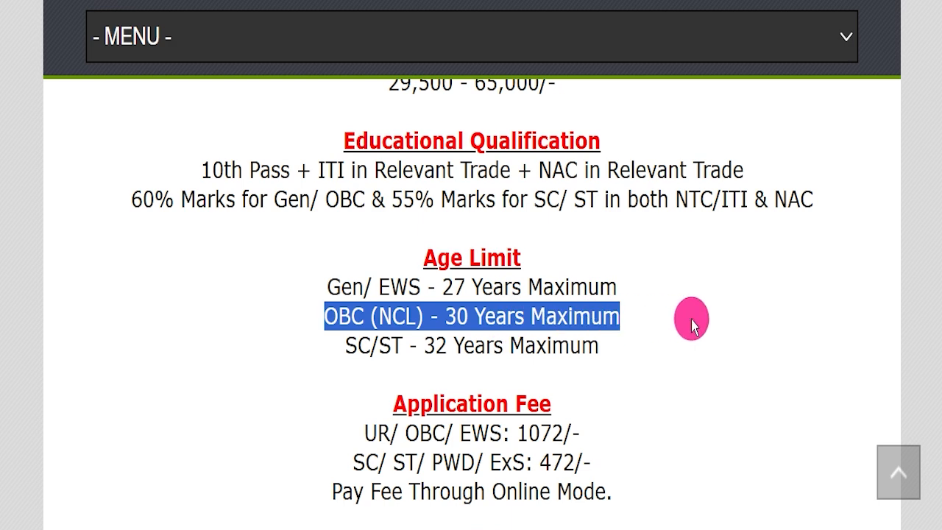
drag(288, 342, 630, 331)
Step: Highlight the two category fee lines and the online payment line under Application Fee, and clear the selection
scroll(641, 317, down, 2)
click(426, 250)
drag(315, 246, 581, 254)
drag(353, 283, 598, 281)
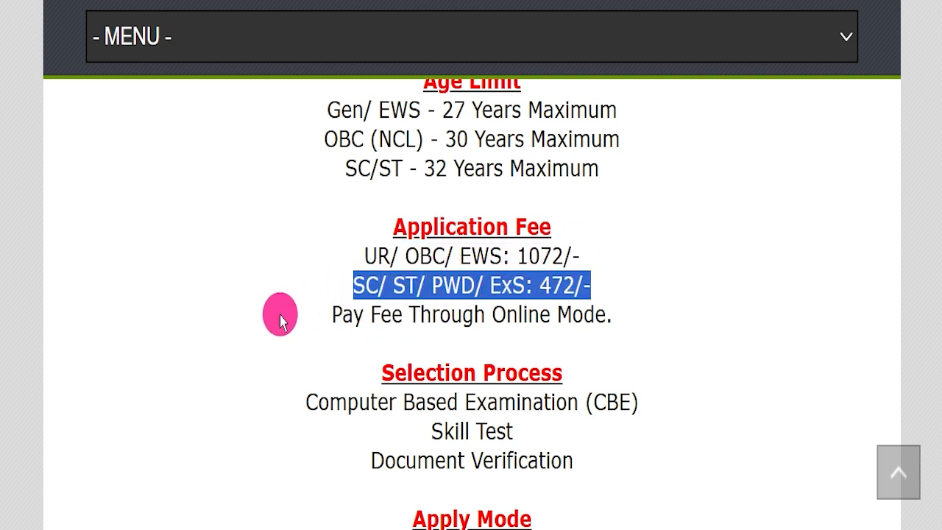
drag(280, 321, 631, 315)
click(682, 249)
Step: Highlight the selection process stages, the apply mode and the job location, ending at the Important Links section
scroll(684, 254, down, 1)
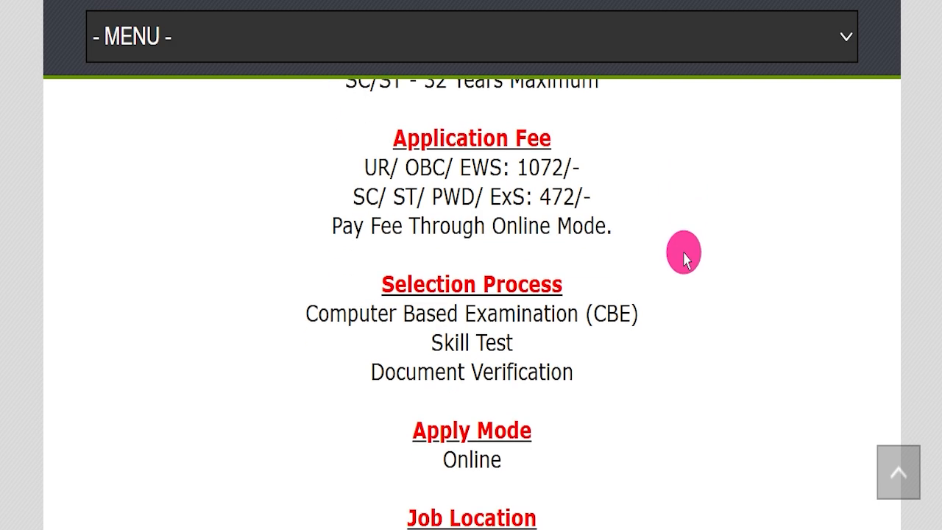
drag(276, 307, 652, 311)
drag(390, 330, 602, 378)
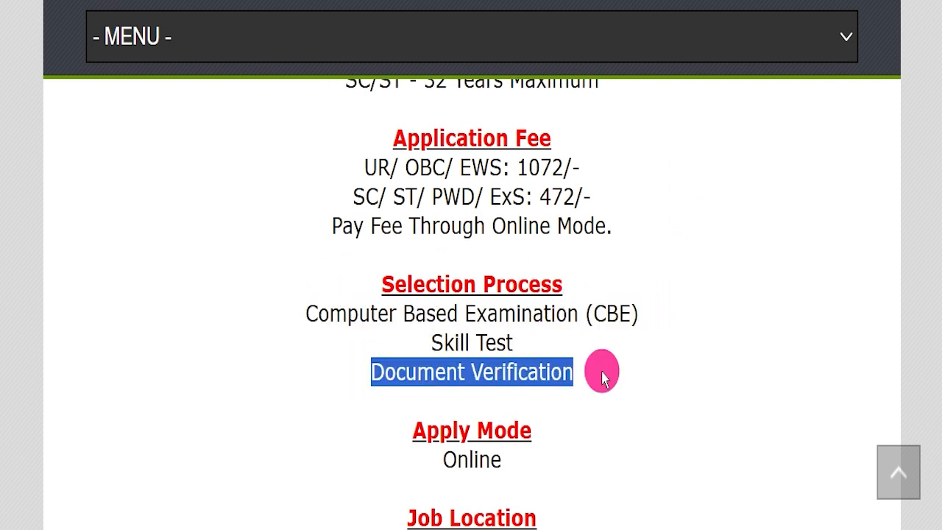
drag(387, 446, 568, 437)
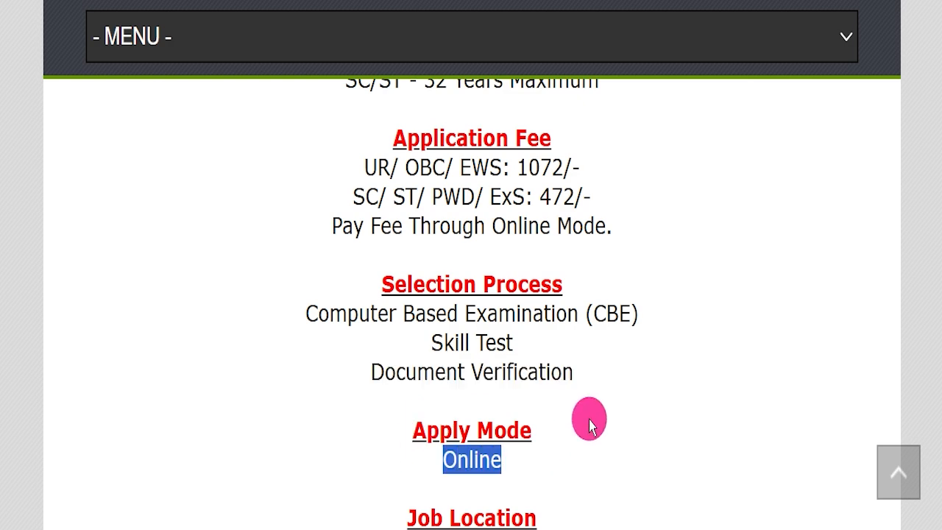
scroll(460, 340, down, 2)
drag(390, 358, 509, 363)
scroll(694, 248, down, 2)
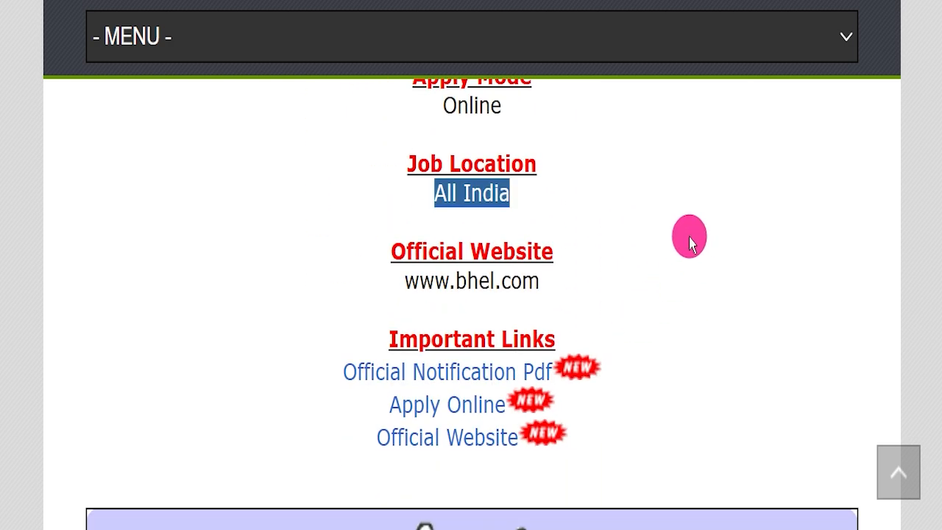
Step: Highlight the official website address, the Important Links section and the Official Notification Pdf link on the recruitment notice page
drag(301, 269, 547, 262)
drag(347, 229, 537, 284)
click(585, 277)
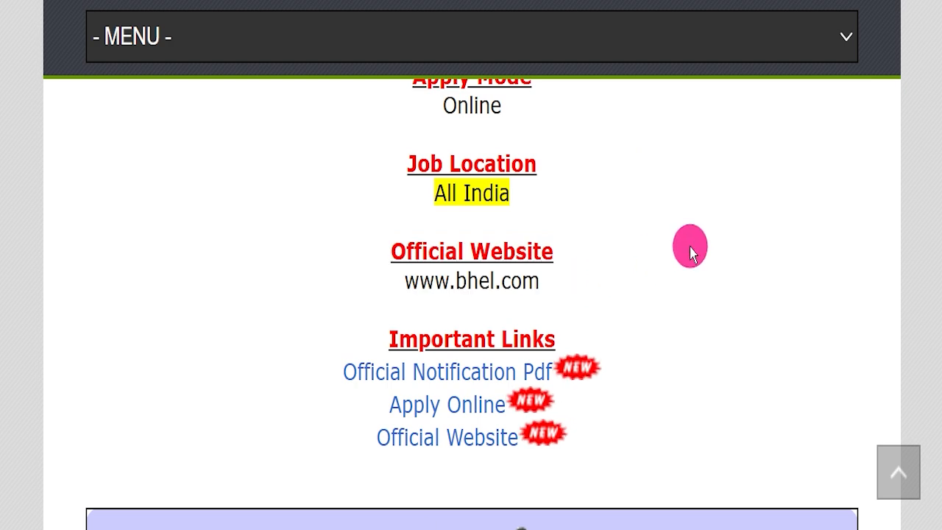
scroll(467, 320, down, 1)
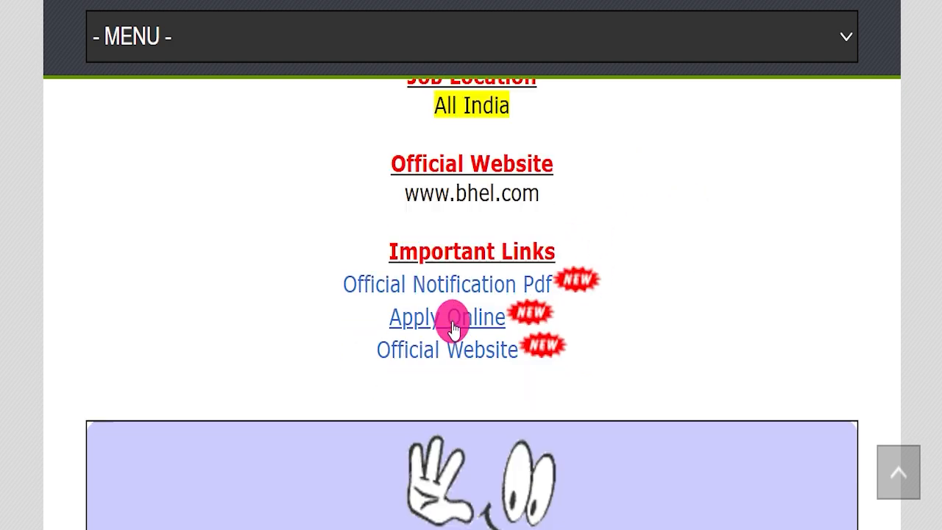
drag(392, 250, 621, 326)
click(483, 191)
drag(338, 284, 594, 296)
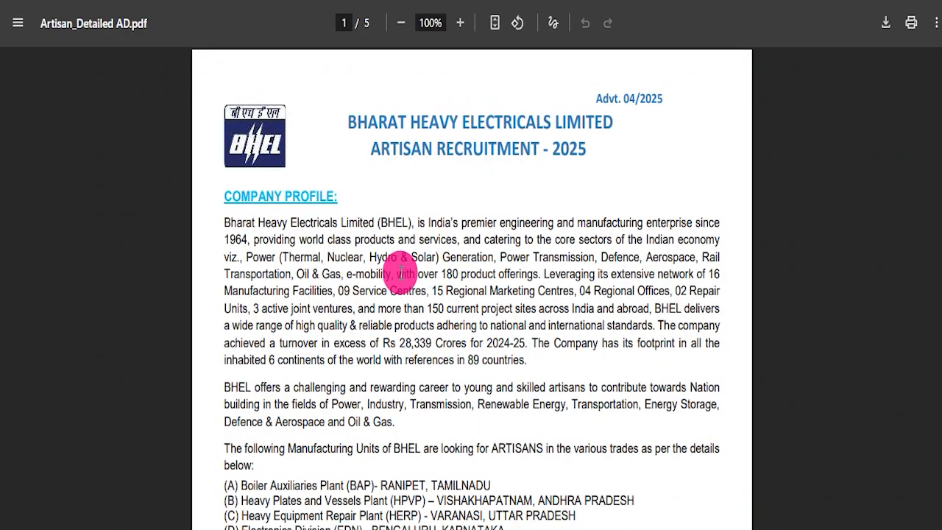
Step: Read Artisan_Detailed AD.pdf from the vacancy table through qualifications, selection stages and applicable fees to the Diary Dates on page 5
scroll(419, 429, down, 5)
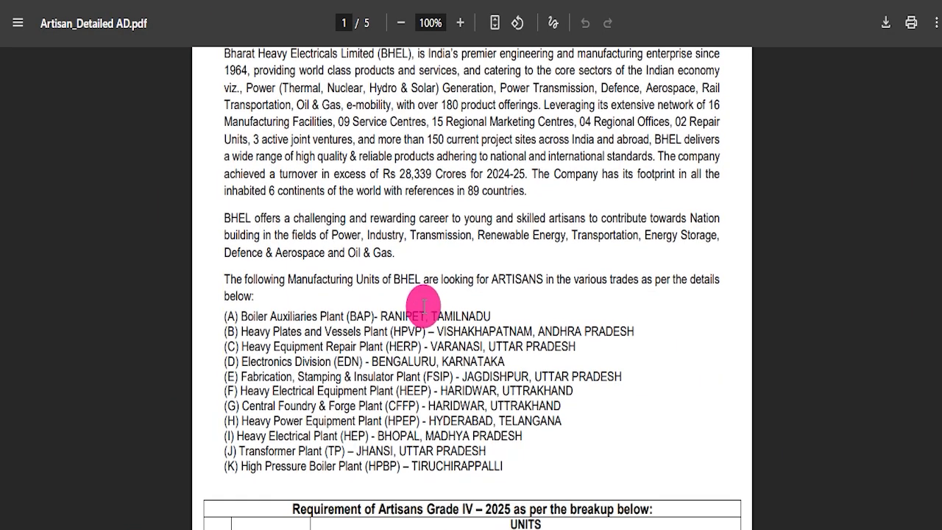
scroll(427, 311, down, 2)
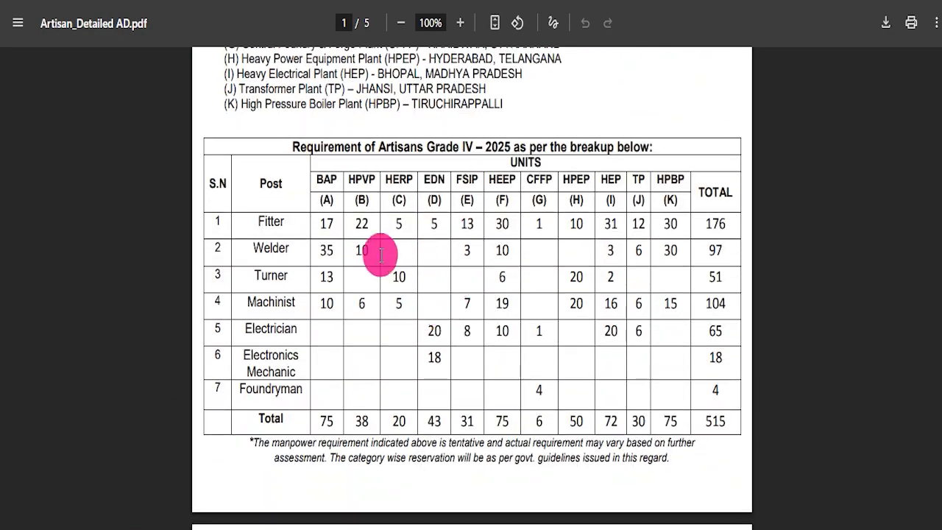
scroll(435, 275, down, 10)
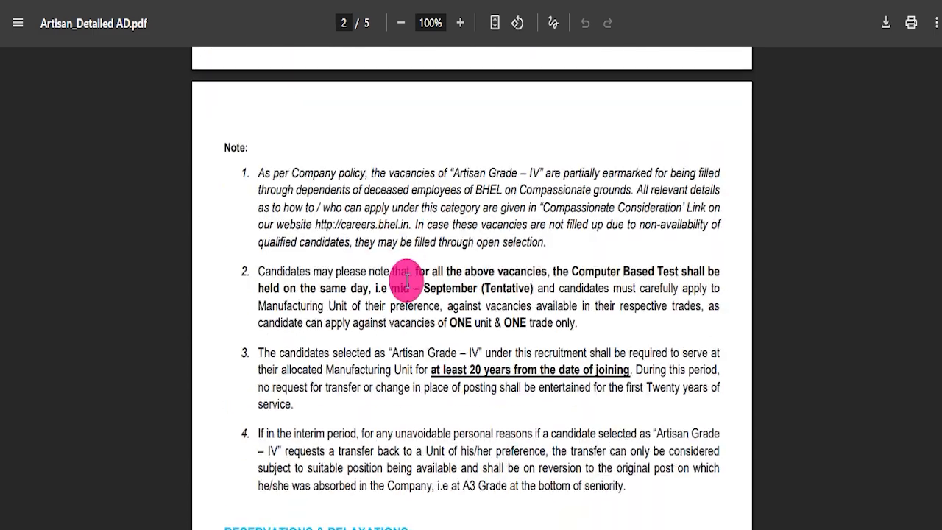
scroll(409, 281, down, 10)
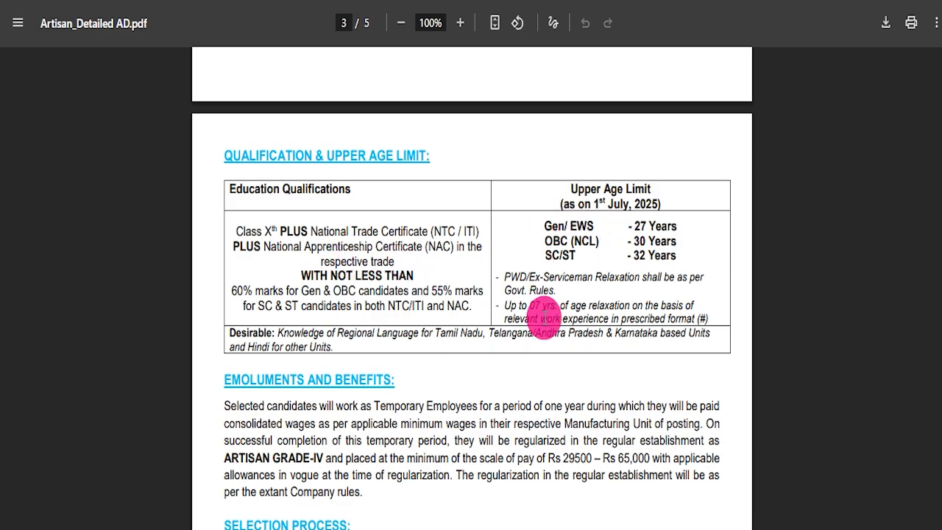
scroll(442, 304, down, 6)
scroll(429, 256, down, 3)
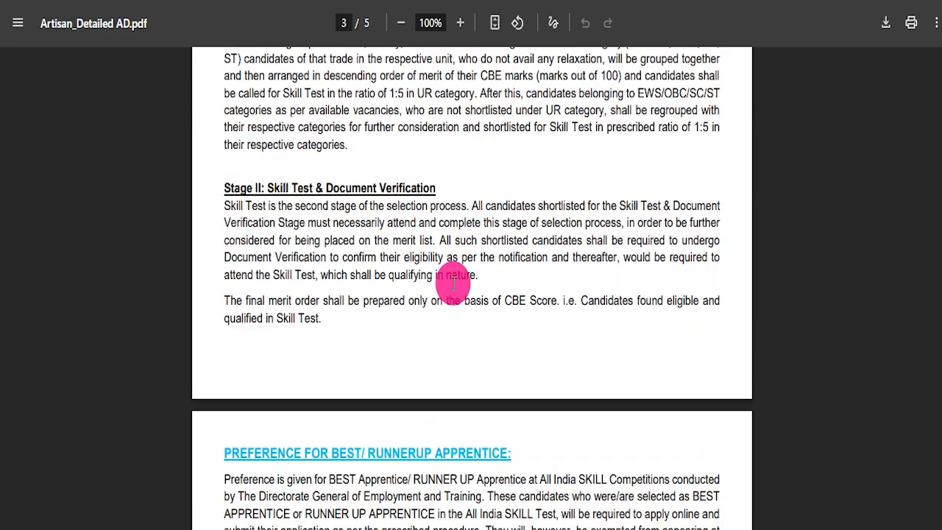
scroll(448, 273, down, 7)
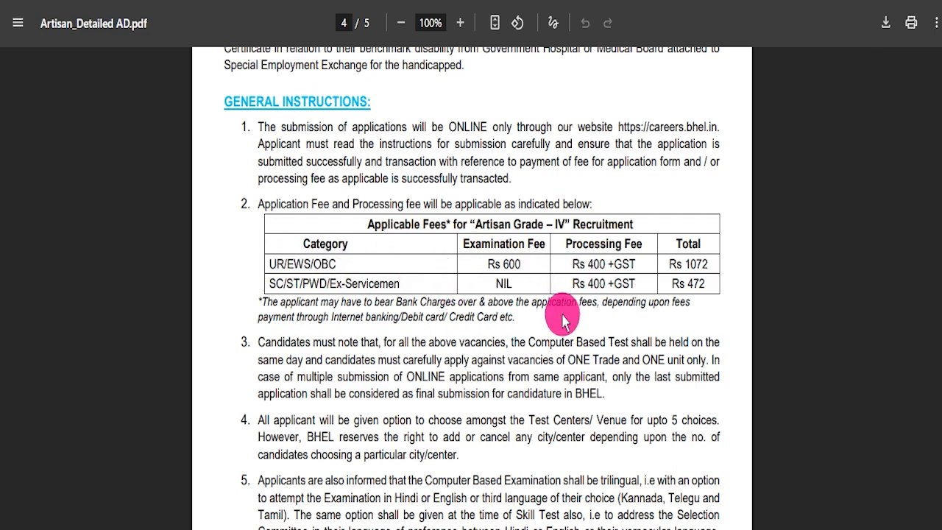
scroll(448, 331, down, 15)
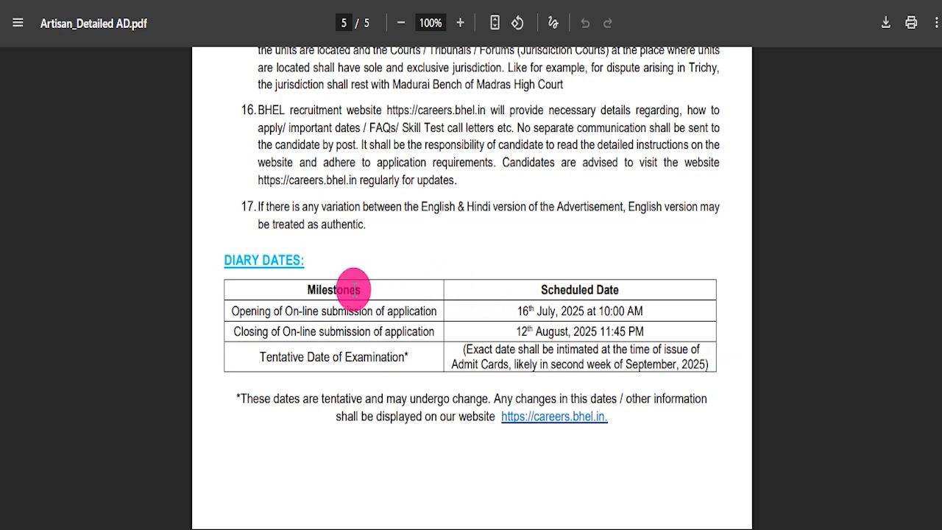
Step: Go back to the first page of the notification and highlight the Apply Online link on the recruitment notice page
scroll(471, 265, up, 20)
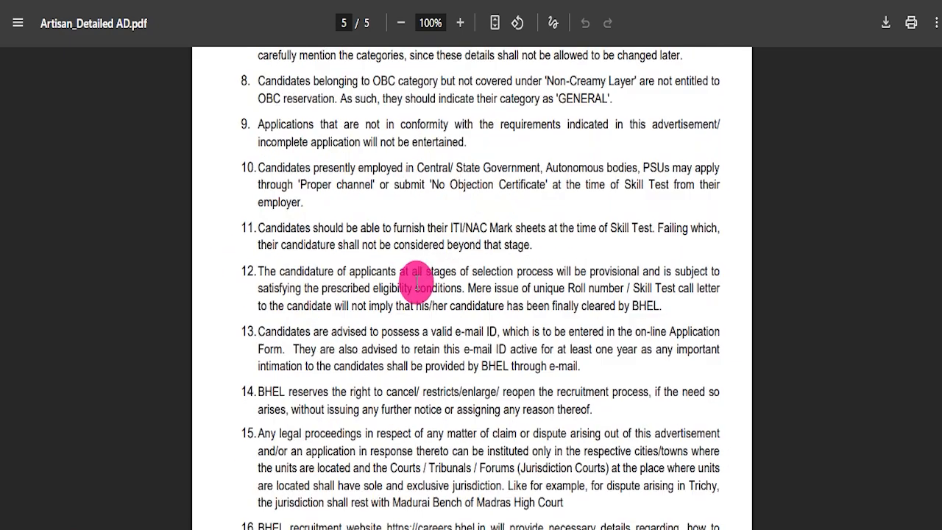
scroll(430, 294, up, 10)
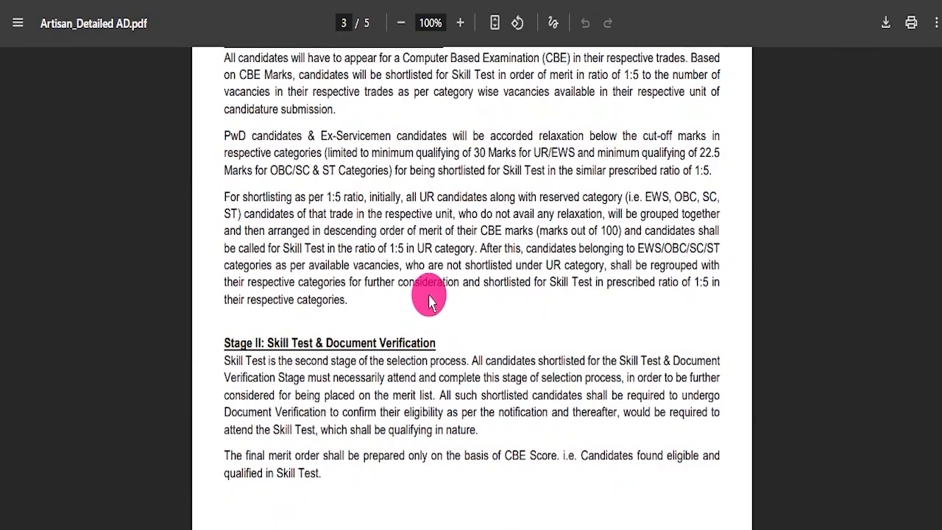
scroll(434, 296, up, 12)
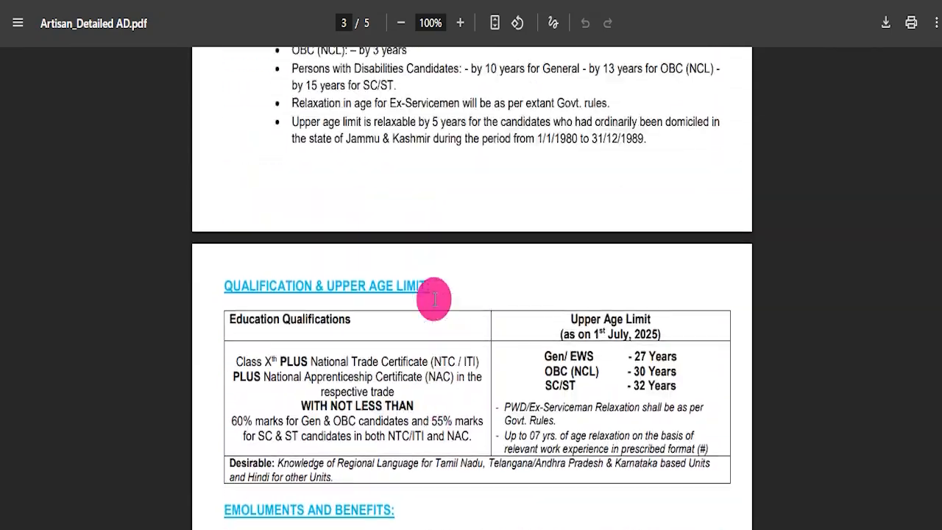
scroll(446, 308, up, 15)
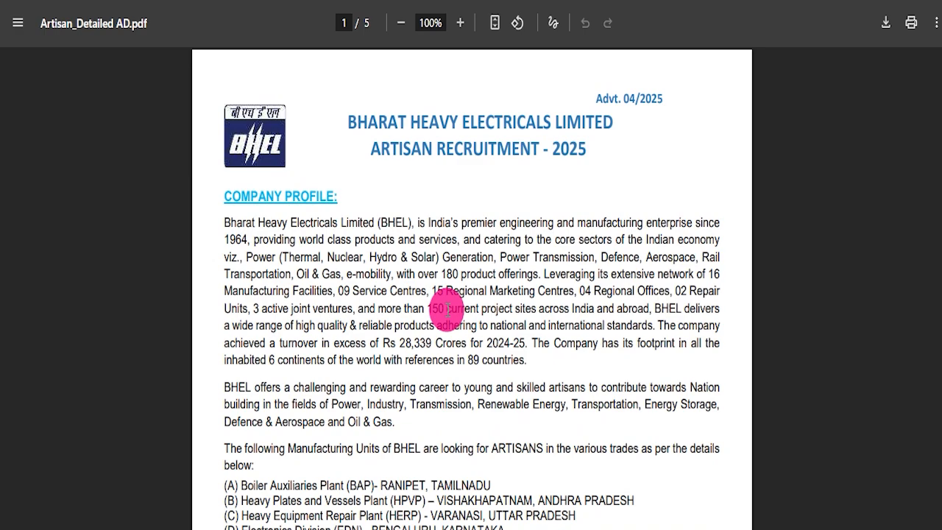
click(316, 378)
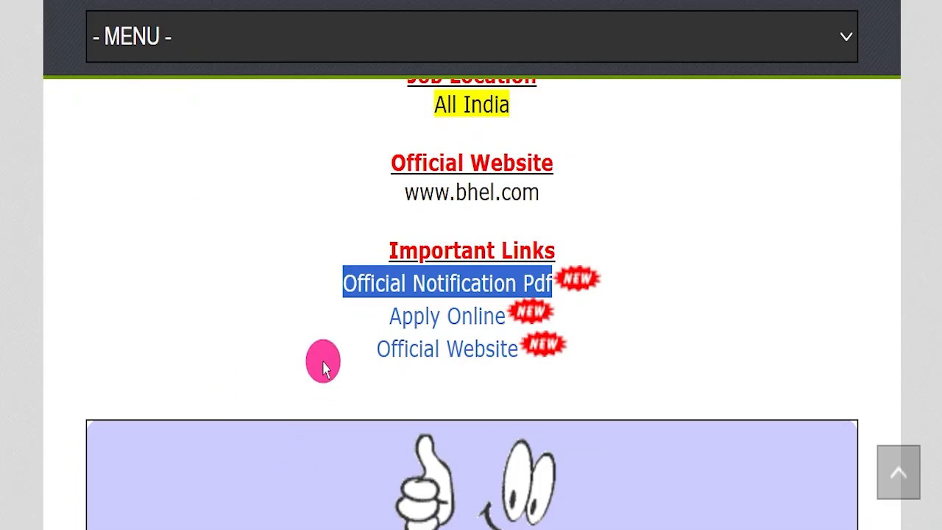
drag(373, 316, 512, 317)
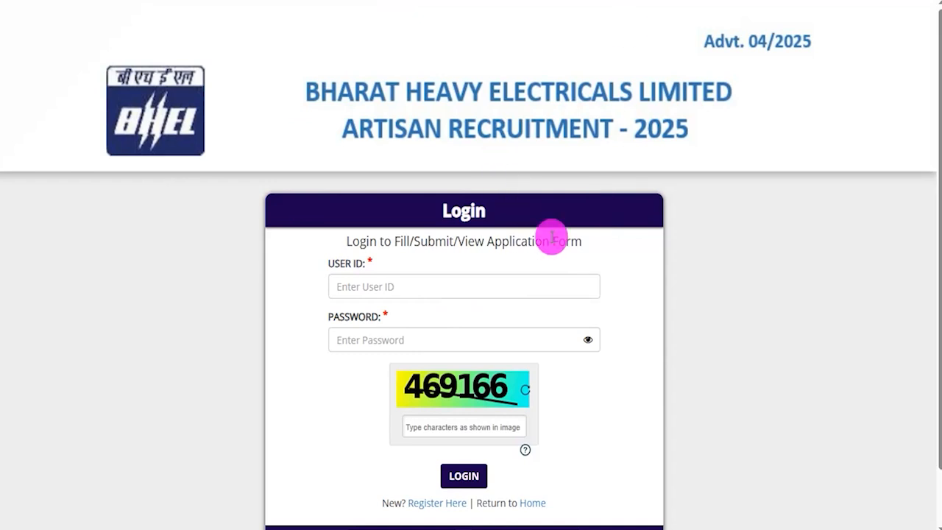
Step: Mark the user ID, password and captcha fields with red check marks, point an arrow at Login, and clear the marks
scroll(551, 235, down, 1)
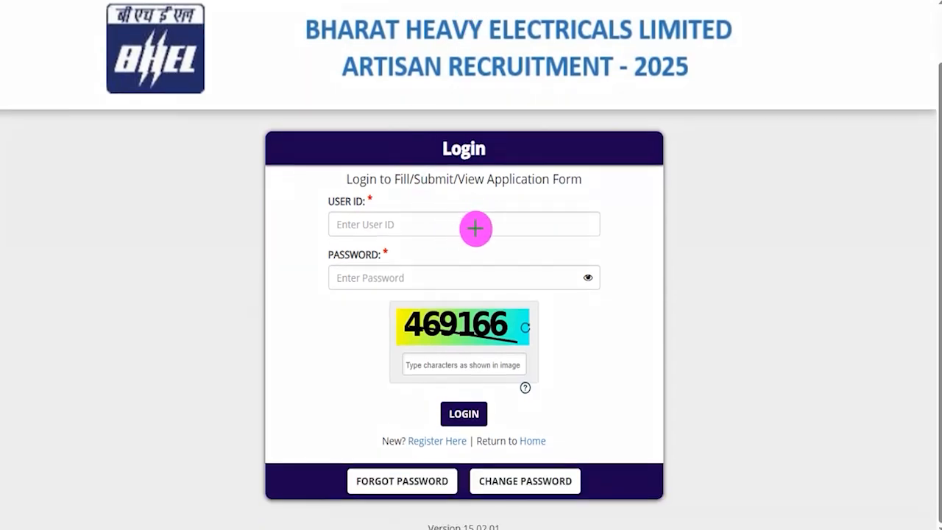
drag(475, 228, 504, 190)
drag(504, 276, 535, 243)
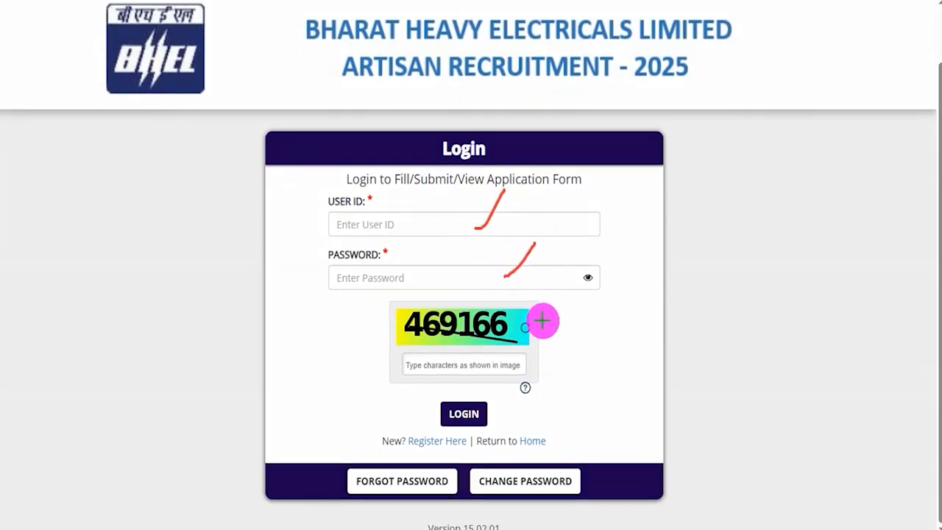
drag(509, 318, 543, 283)
drag(519, 362, 552, 329)
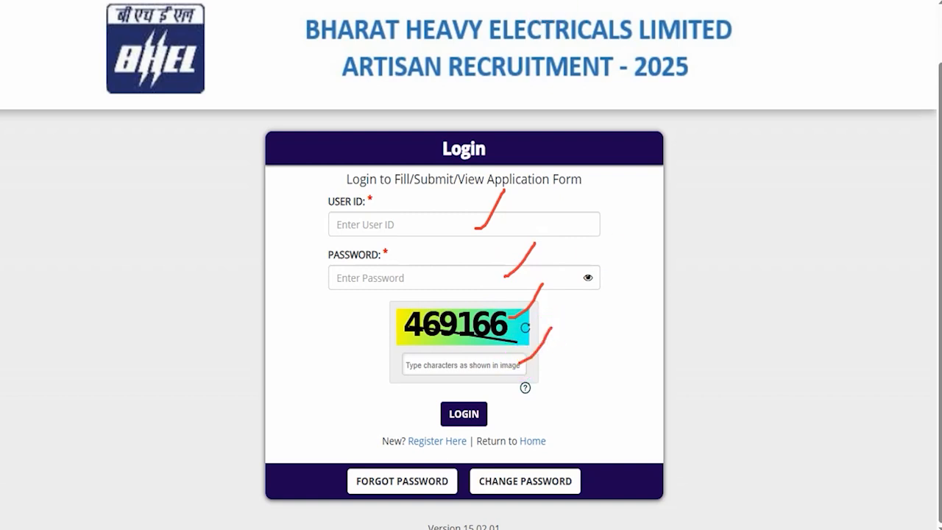
drag(722, 397, 504, 415)
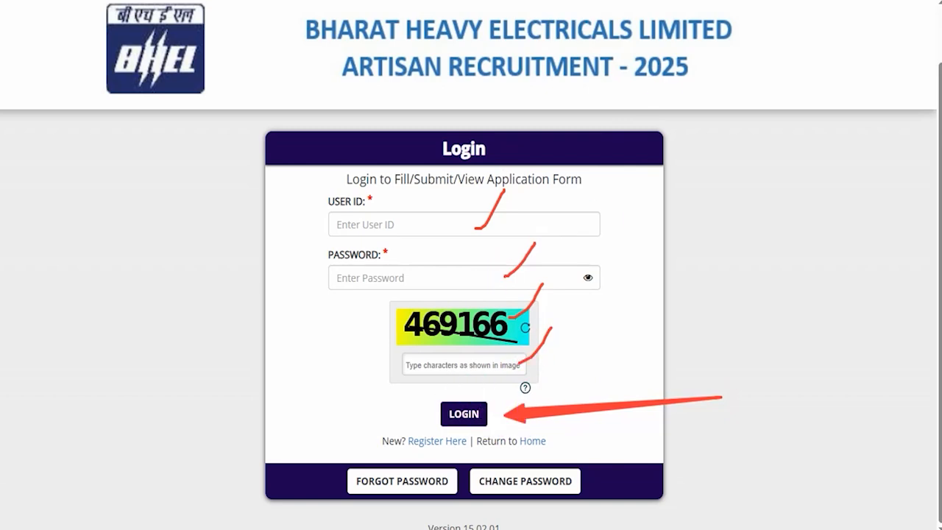
key(Escape)
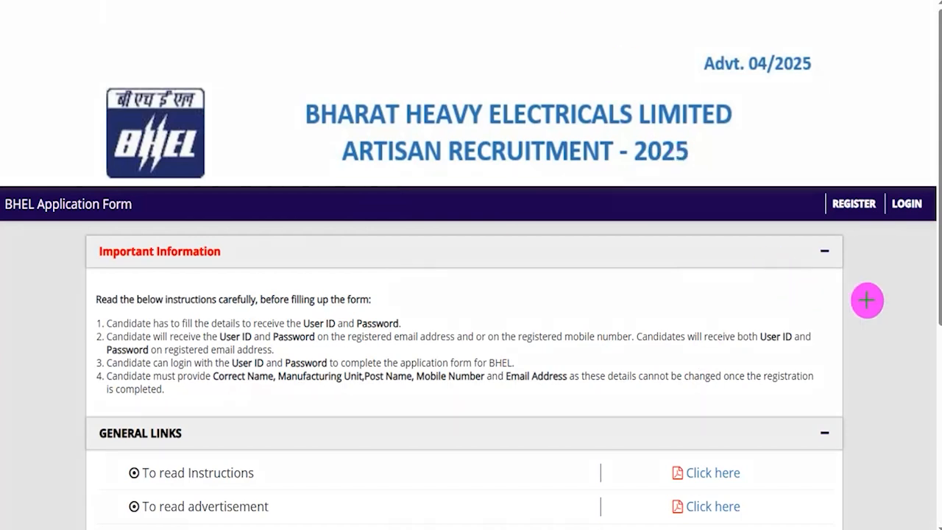
Step: Point a red arrow at Register and open the BHEL Artisan registration form at its Registration section
drag(888, 328, 854, 218)
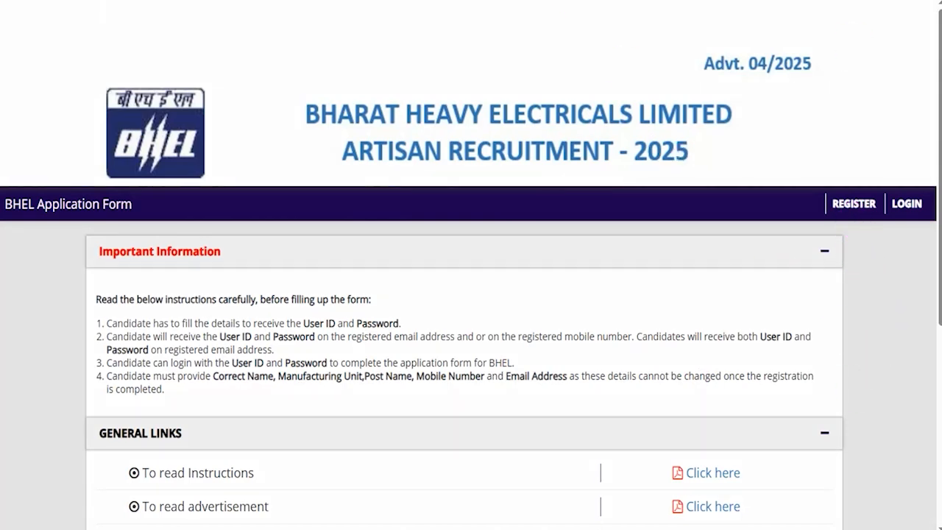
click(855, 206)
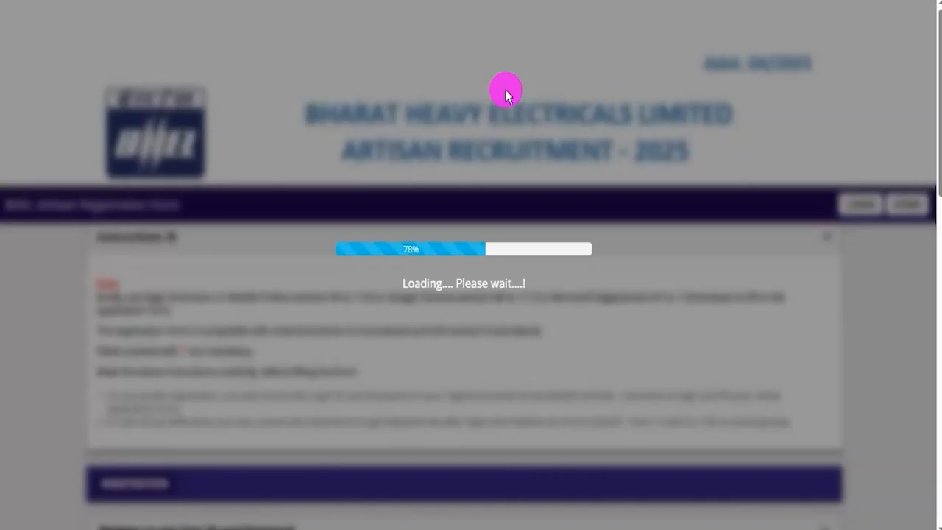
scroll(539, 291, down, 3)
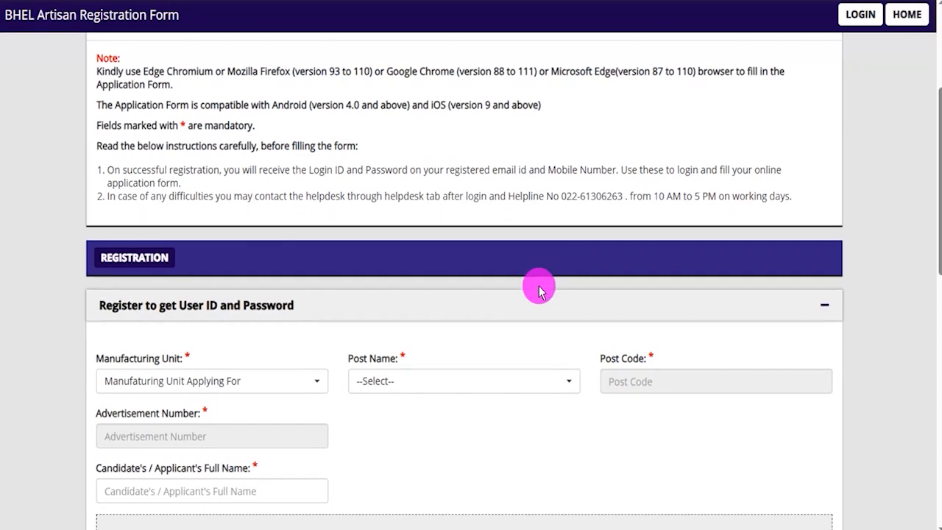
scroll(540, 291, down, 3)
scroll(540, 290, down, 1)
scroll(539, 290, up, 1)
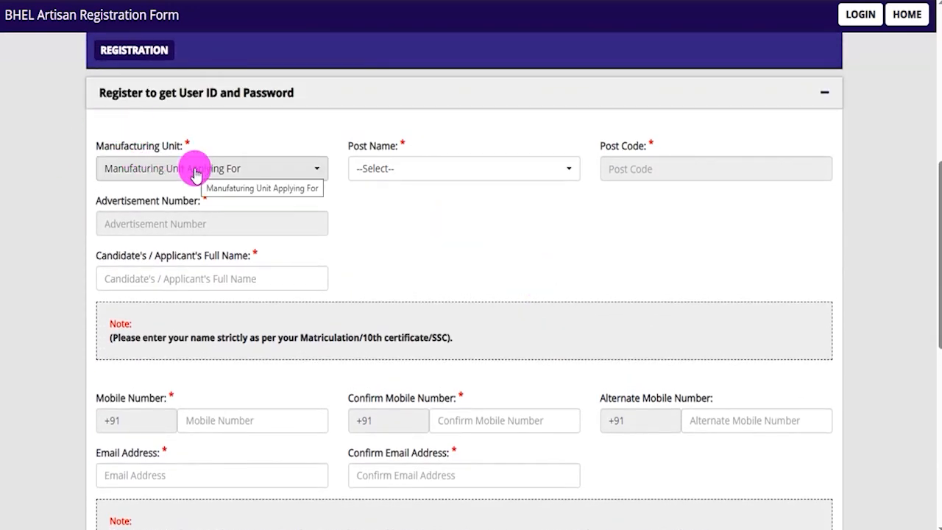
Step: Choose Heavy Electrical Equipment Plant(HEEP)-HARIDWAR,UTTRAKHAND as the manufacturing unit and Fitter as the post name
click(194, 171)
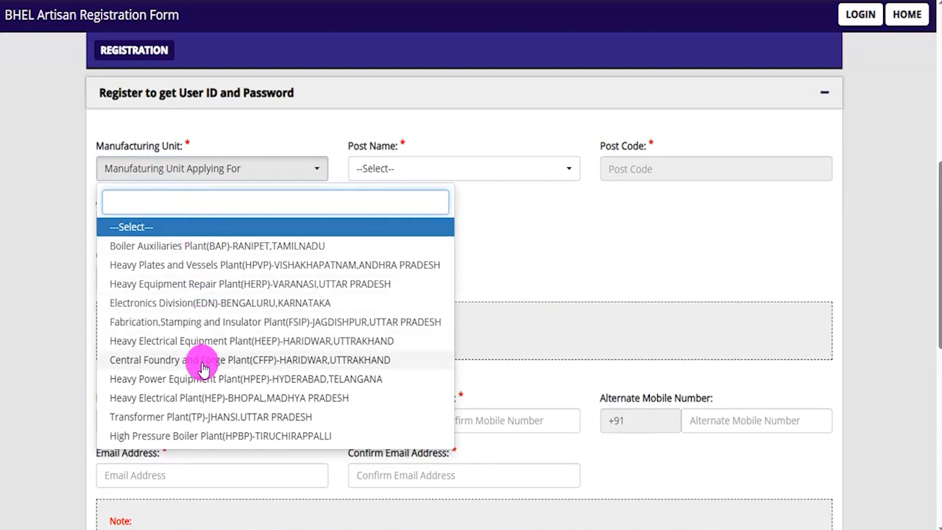
click(258, 340)
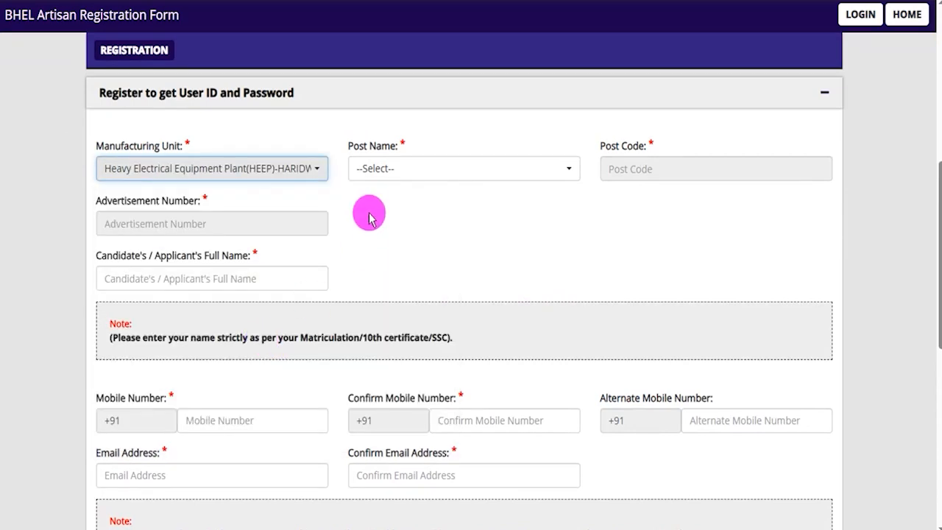
click(386, 172)
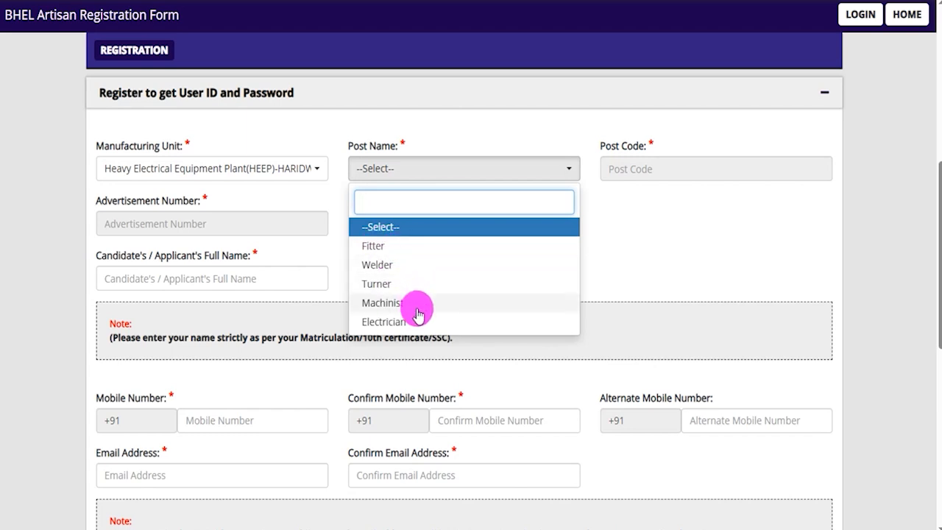
click(375, 247)
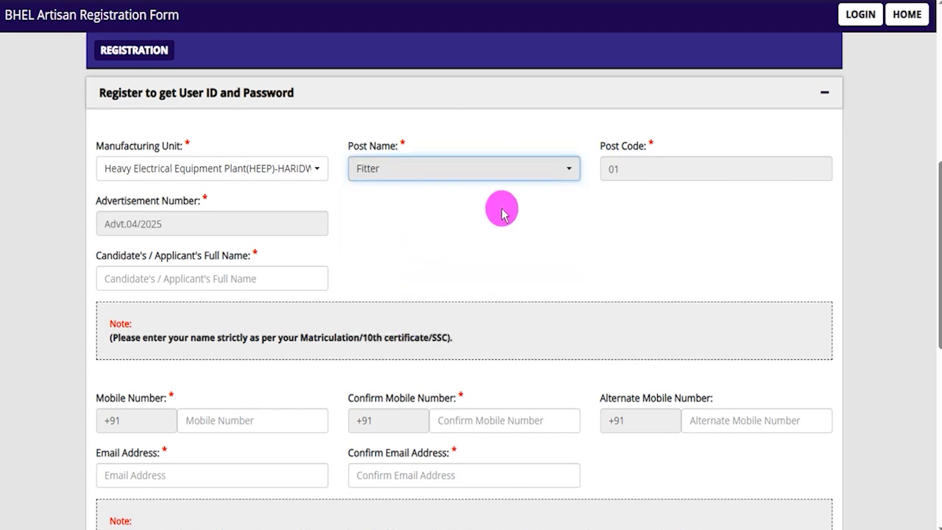
Step: Highlight the Post Code and Advertisement Number labels and place the cursor in the applicant's full name field
drag(605, 145, 645, 146)
drag(112, 200, 175, 202)
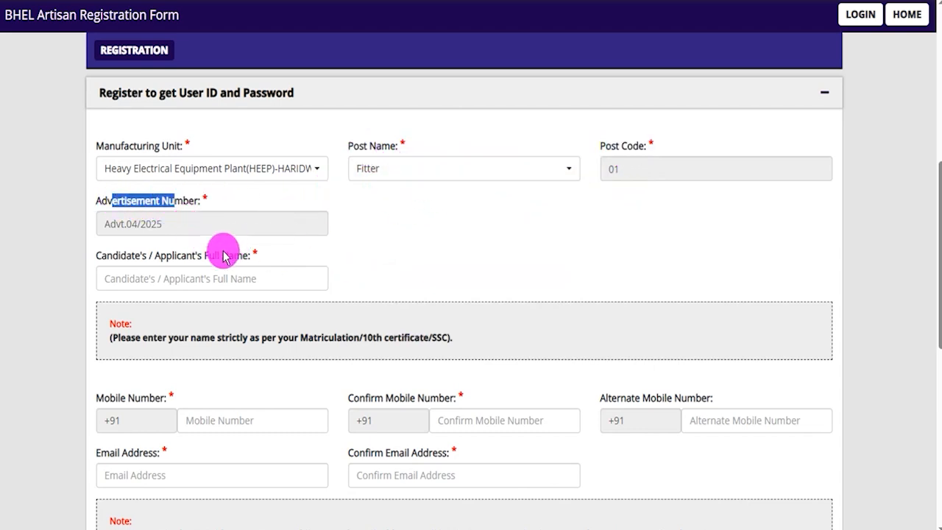
click(154, 254)
click(231, 276)
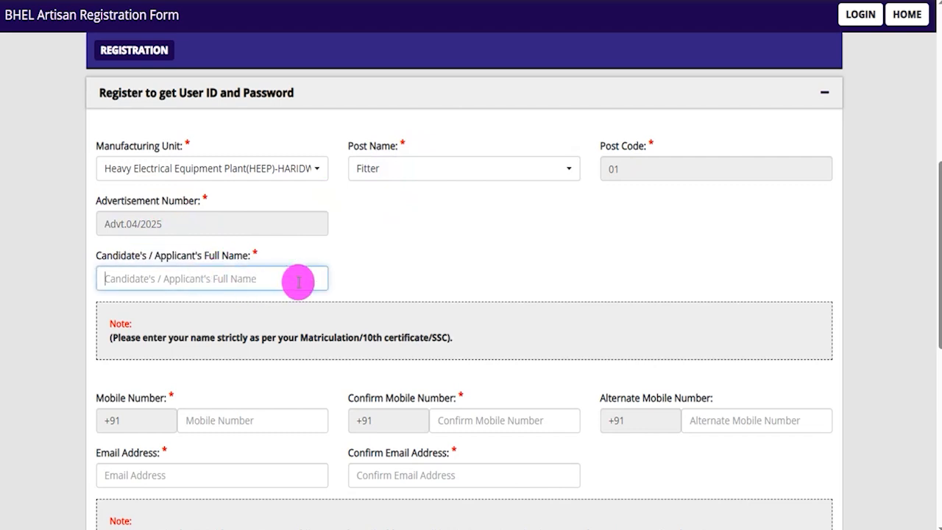
Step: Mark the confirm mobile number, alternate mobile number, email address and confirm email address fields with red check marks
scroll(298, 282, down, 3)
click(242, 203)
click(470, 141)
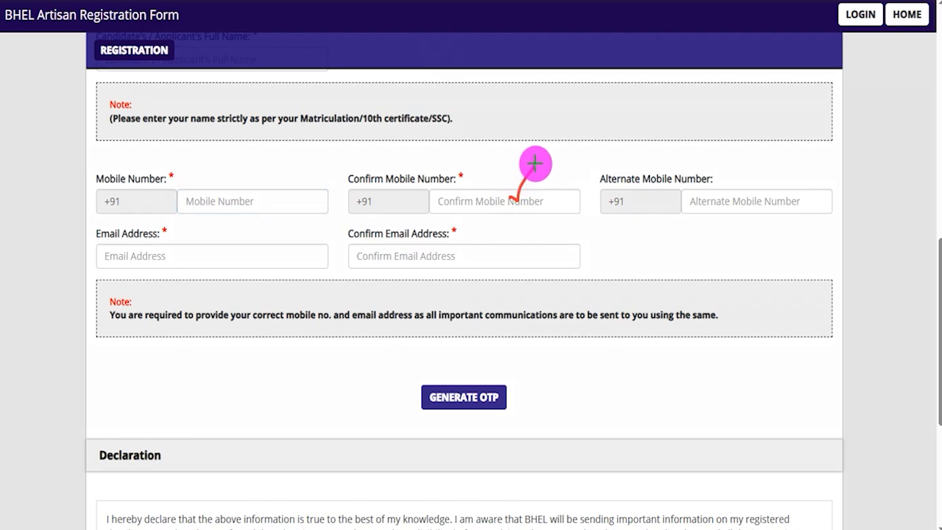
drag(736, 201, 765, 175)
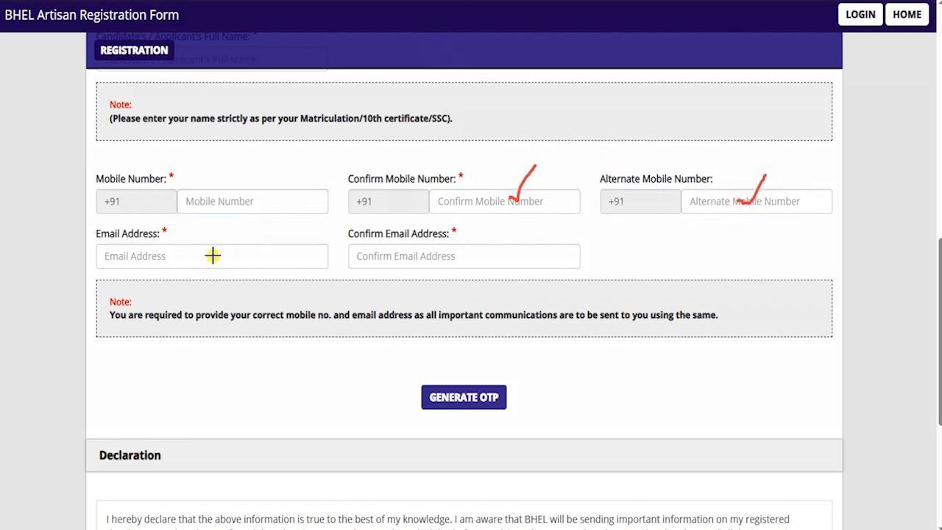
drag(213, 256, 248, 228)
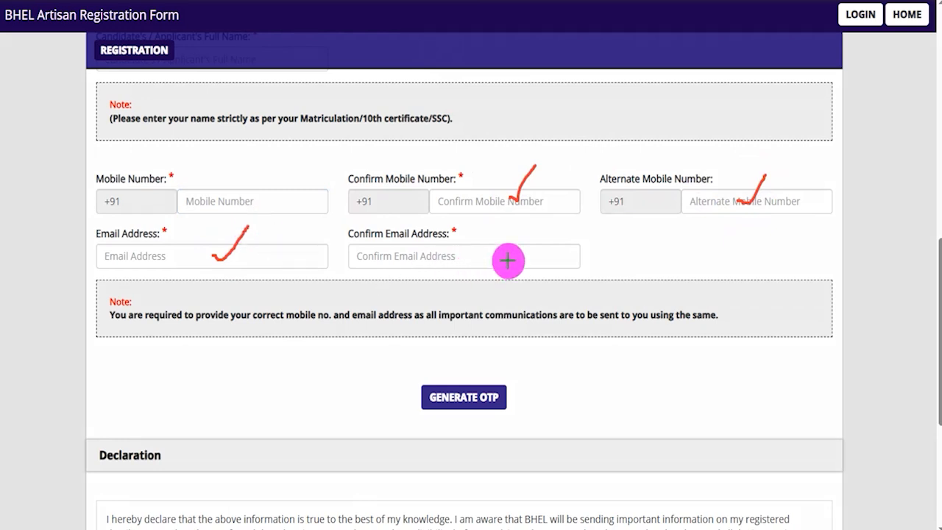
drag(512, 257, 555, 221)
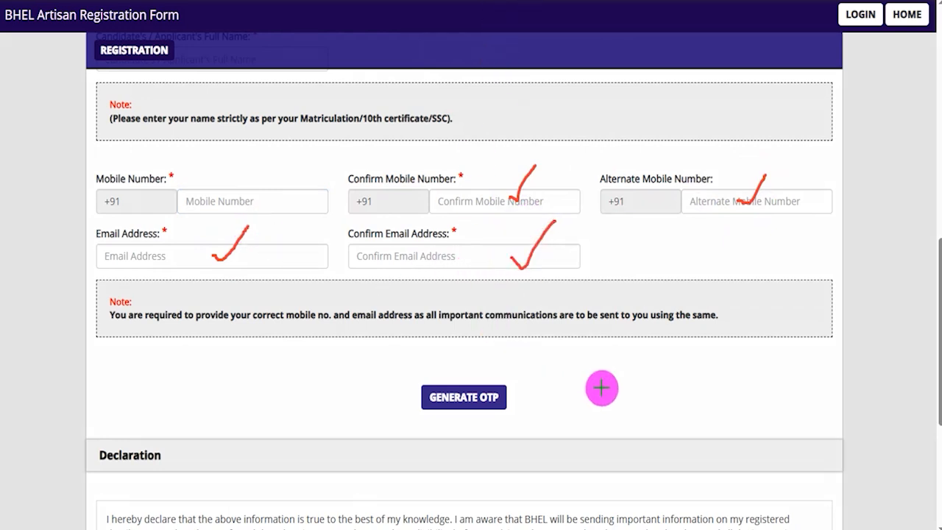
Step: Point a red arrow at Generate OTP, and annotate the captcha image, its text box and Submit in Captcha Authentication
drag(708, 372, 535, 392)
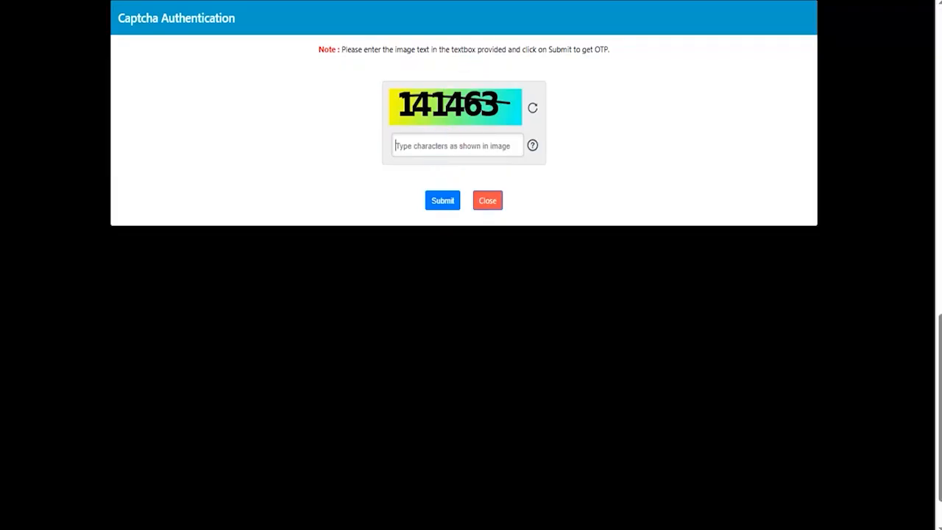
drag(507, 122, 538, 81)
drag(509, 145, 543, 112)
drag(255, 193, 410, 200)
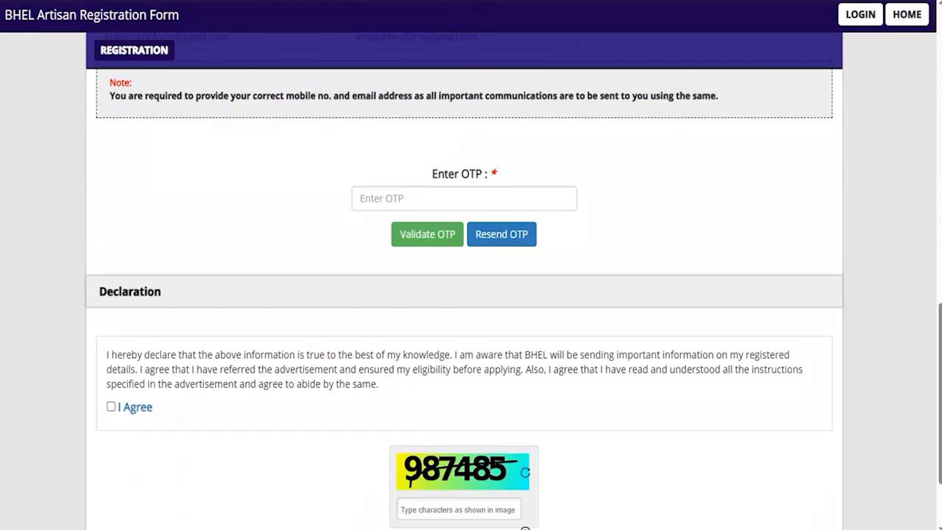
Step: Mark the Enter OTP field with a red check, point an arrow at Validate OTP, and clear the annotations
drag(531, 193, 564, 156)
drag(230, 236, 370, 236)
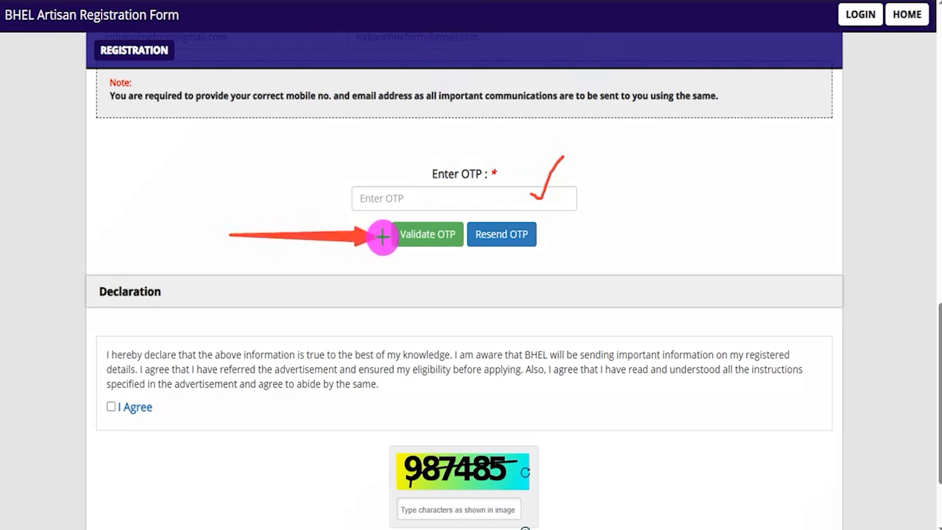
key(Escape)
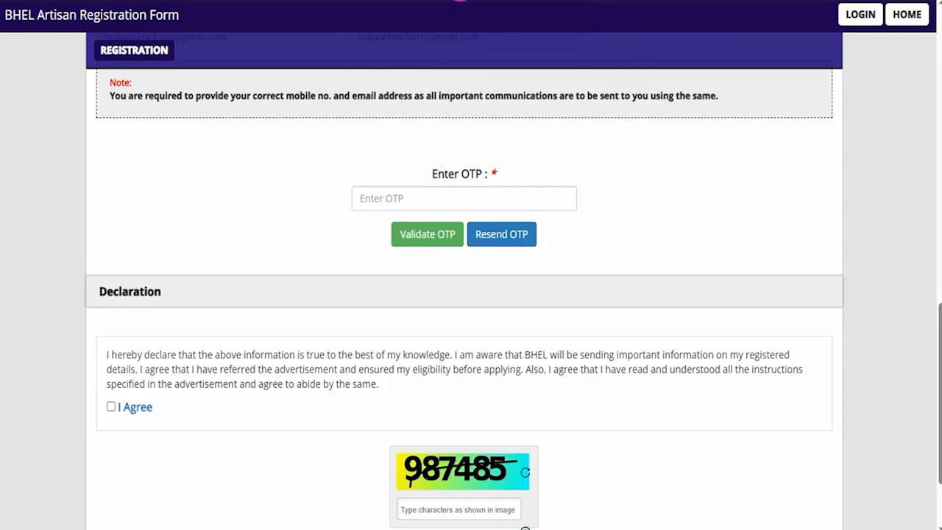
Step: Agree to the declaration, mark the captcha image and its text box with red checks, and point an arrow at Reverify
scroll(405, 52, down, 2)
click(111, 292)
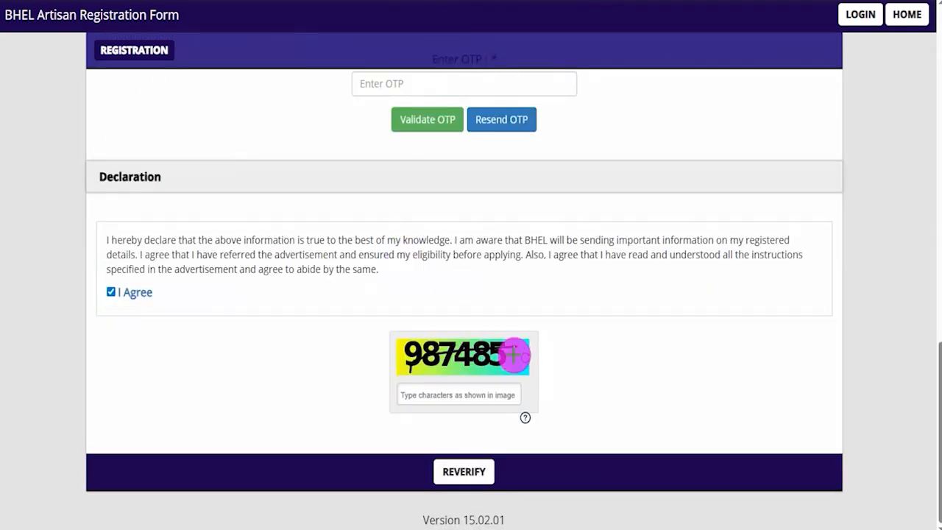
drag(515, 353, 513, 395)
drag(546, 362, 557, 351)
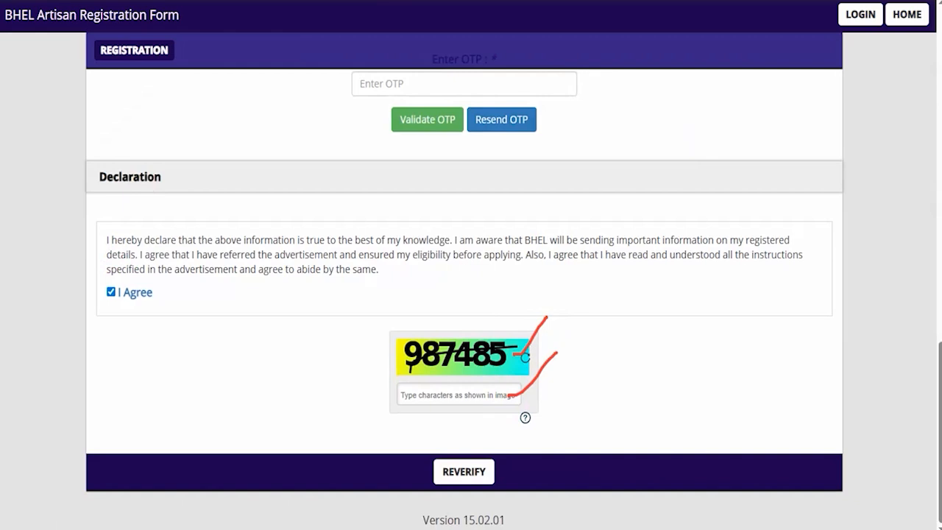
drag(650, 382, 503, 471)
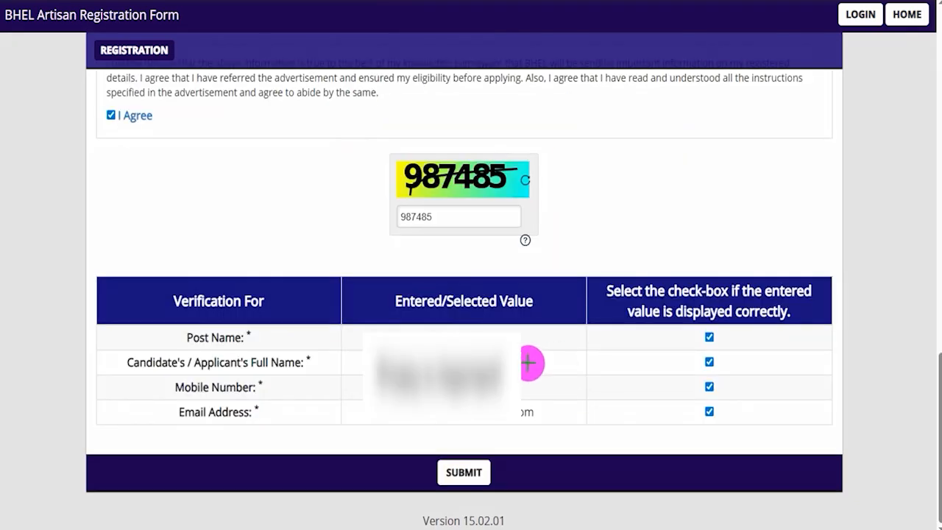
Step: Mark all four verification rows' values and checkboxes with red checks and point an arrow at Submit
drag(527, 343, 555, 319)
drag(545, 362, 574, 335)
drag(557, 385, 585, 361)
drag(571, 403, 593, 385)
mouse_move(719, 338)
mouse_down()
mouse_move(739, 331)
mouse_move(753, 346)
mouse_up()
drag(736, 384, 753, 376)
drag(738, 420, 772, 384)
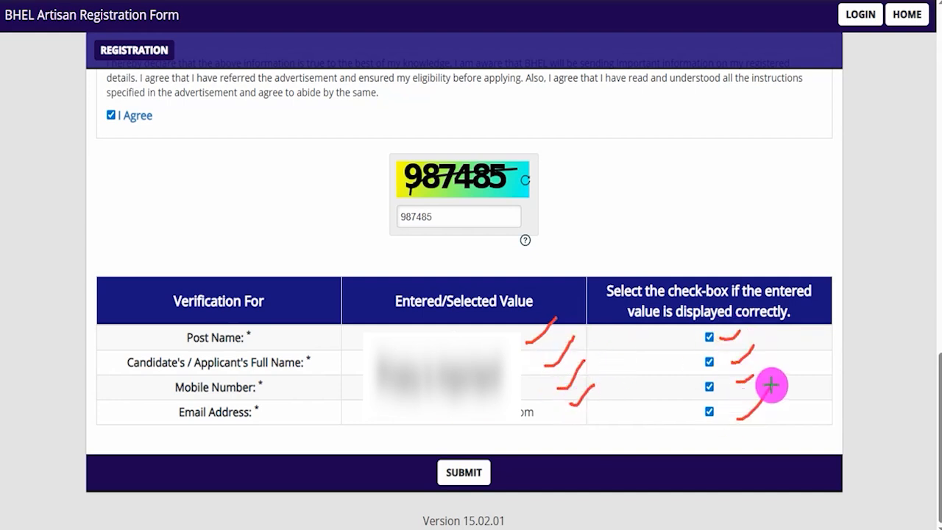
mouse_move(627, 400)
mouse_down()
mouse_move(611, 421)
mouse_move(549, 435)
mouse_move(502, 466)
mouse_up()
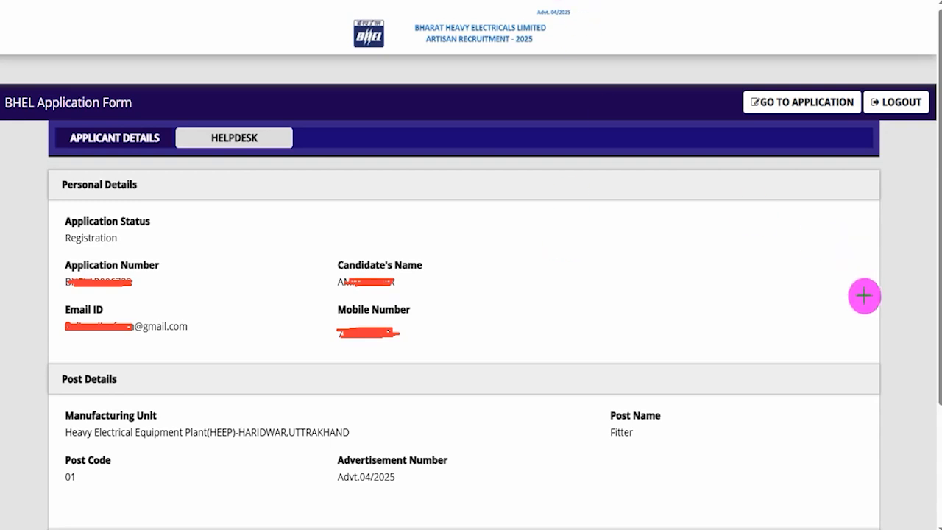
Step: Point a red arrow at Go to Application and check-mark the Personal, Communication, Qualification, and Document and Payment headings of the application form
mouse_move(872, 319)
mouse_down()
mouse_move(816, 185)
mouse_move(799, 114)
mouse_up()
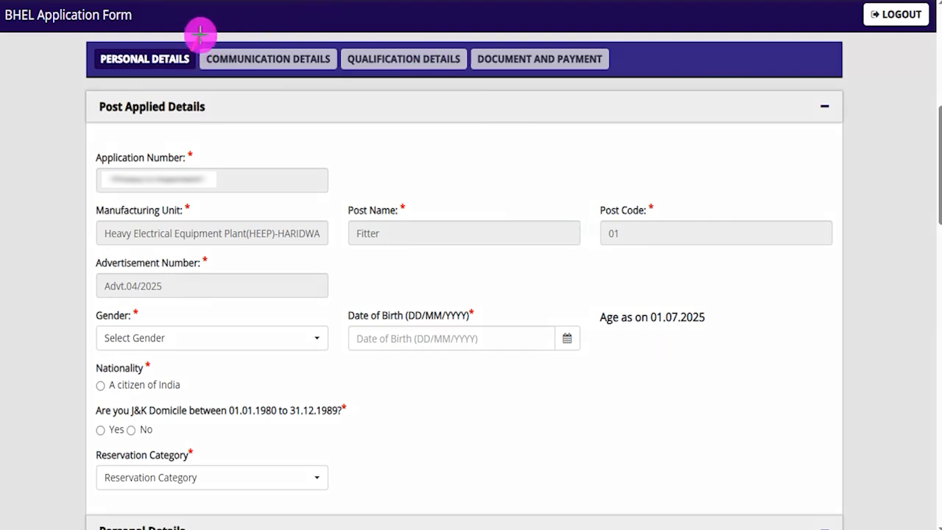
drag(185, 43, 208, 29)
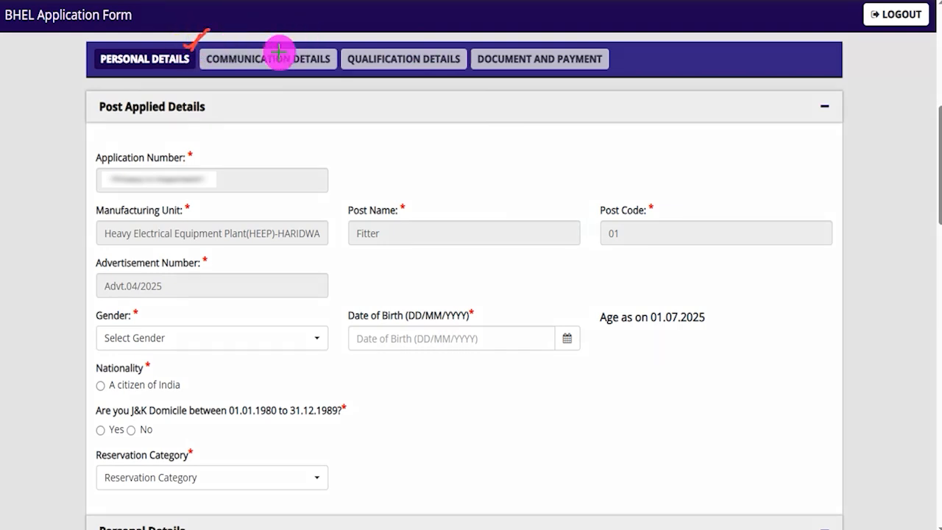
drag(322, 47, 337, 31)
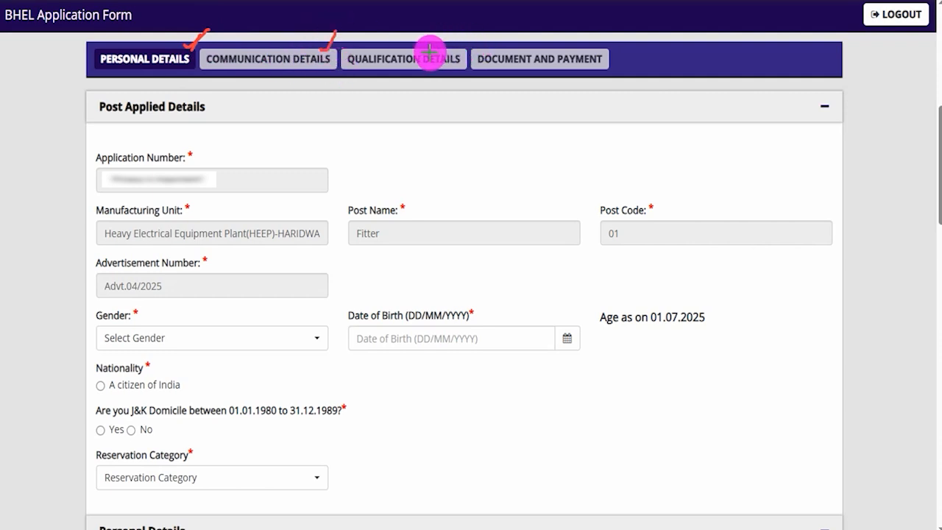
drag(430, 52, 452, 32)
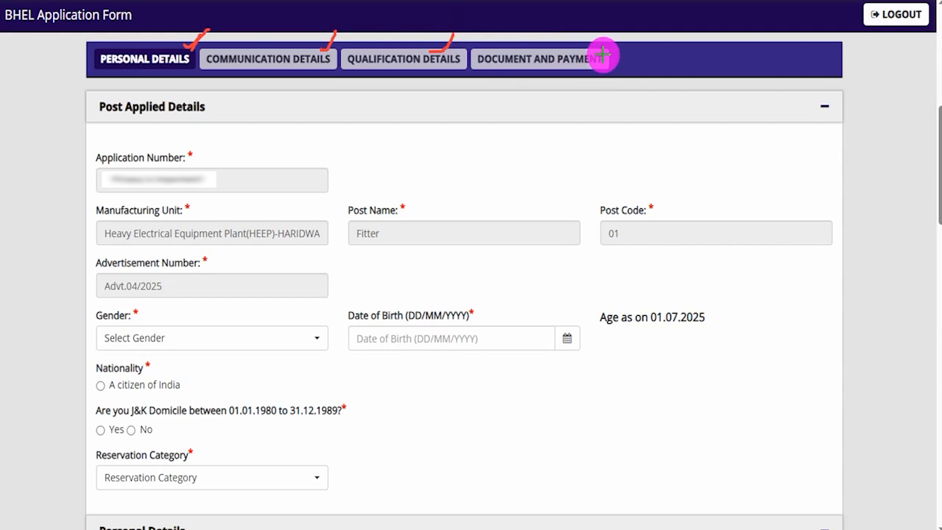
drag(604, 54, 626, 29)
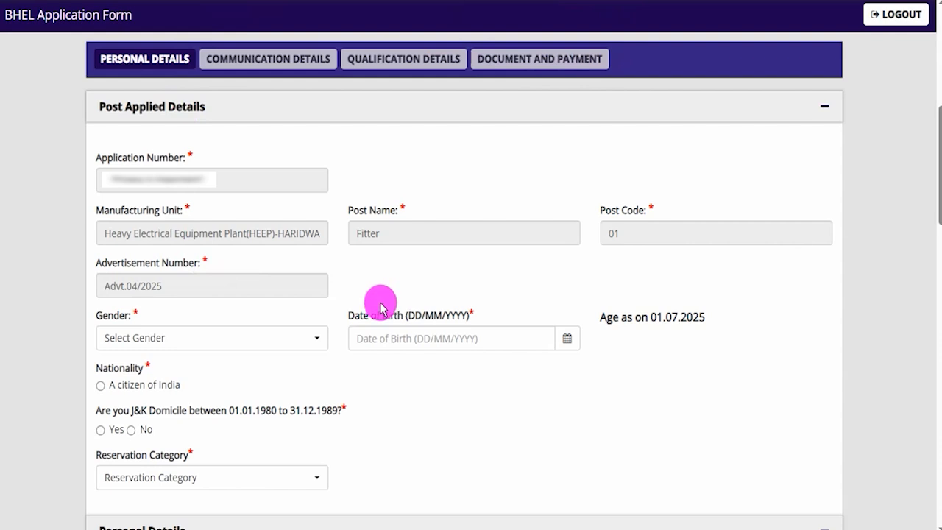
Step: Set the gender to Male and show the year choices for the date of birth without picking a date
click(250, 340)
click(147, 414)
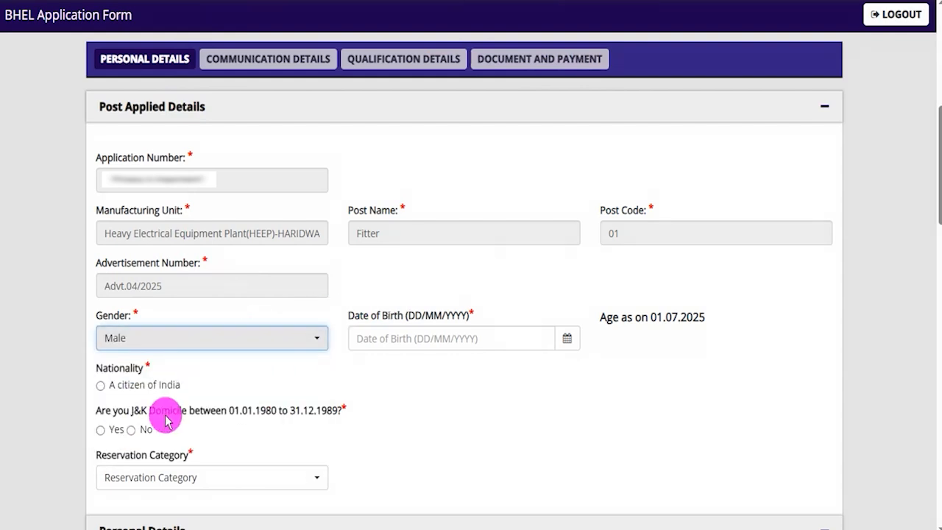
click(567, 340)
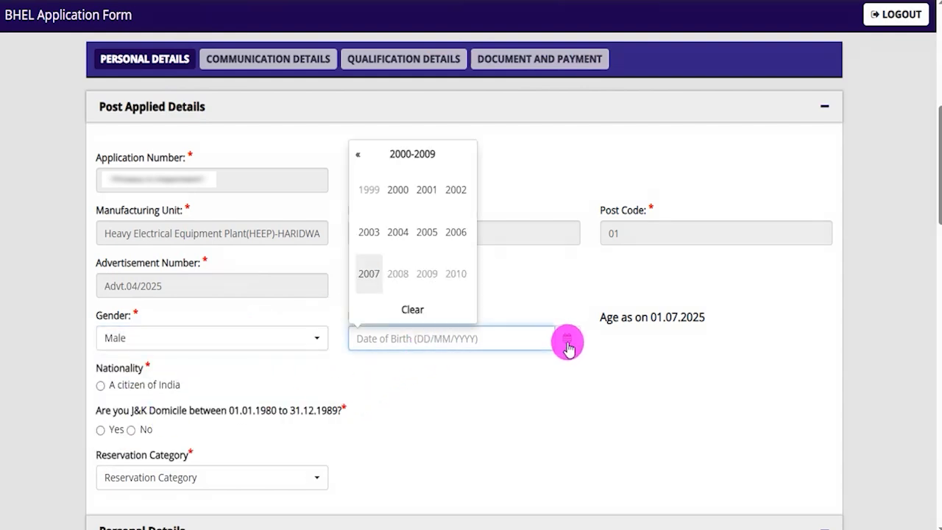
click(484, 390)
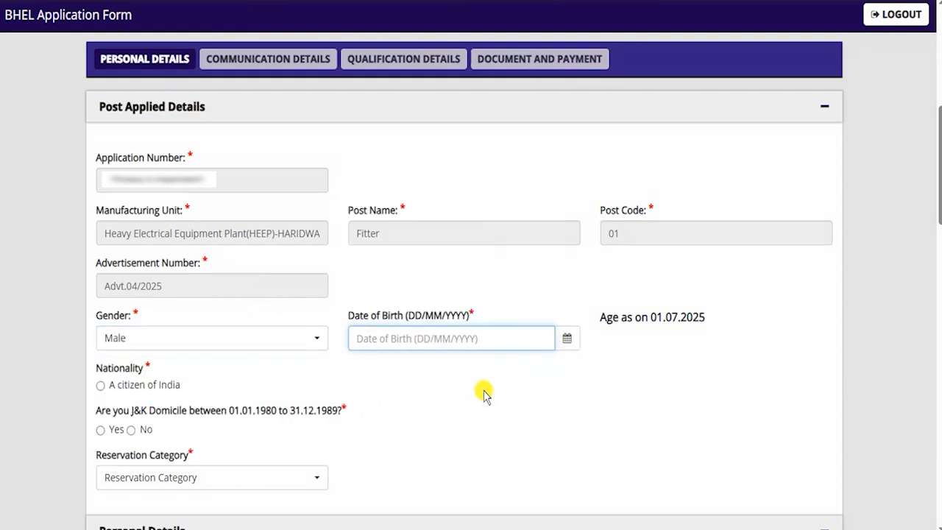
Step: Set nationality to A citizen of India, answer No to the J&K domicile question, and choose SC as the reservation category
click(100, 387)
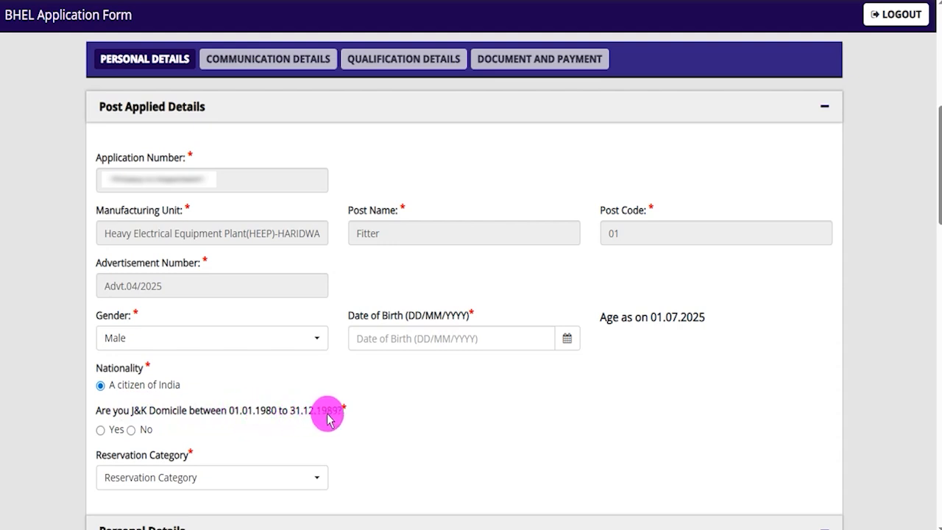
click(100, 431)
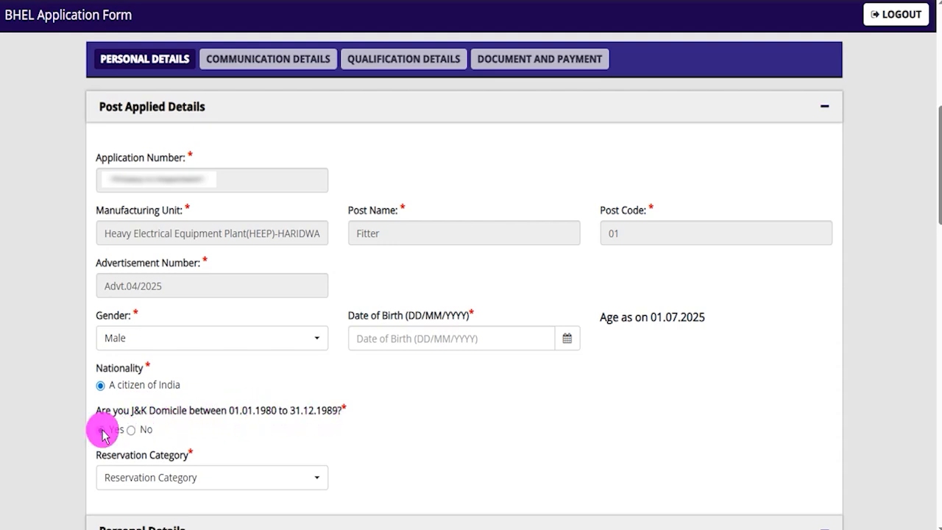
click(131, 431)
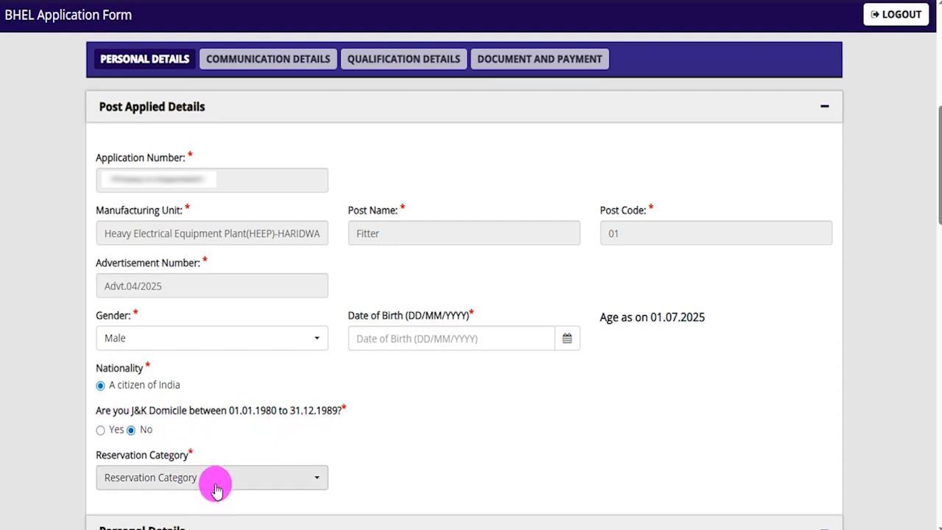
click(216, 477)
click(134, 432)
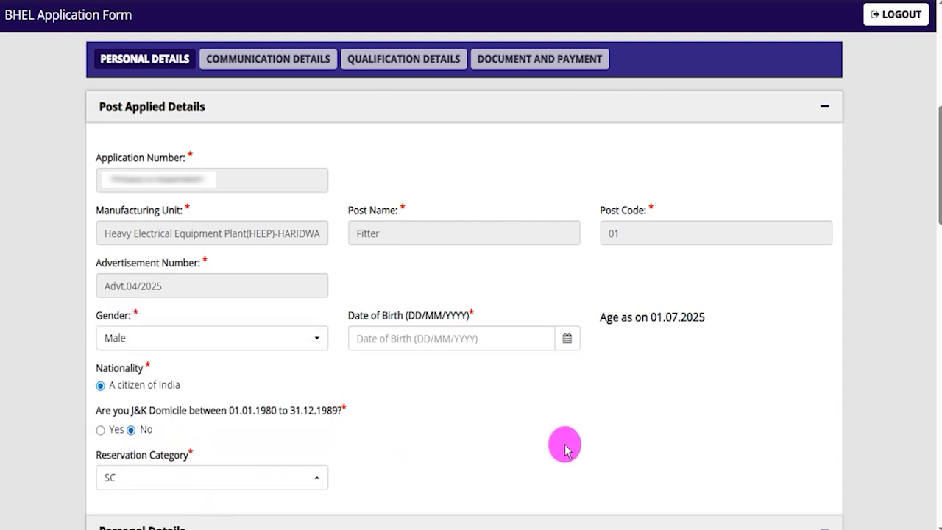
Step: Mark the Father's Name and Mother's Name fields in Personal Details with red check marks
scroll(565, 447, down, 5)
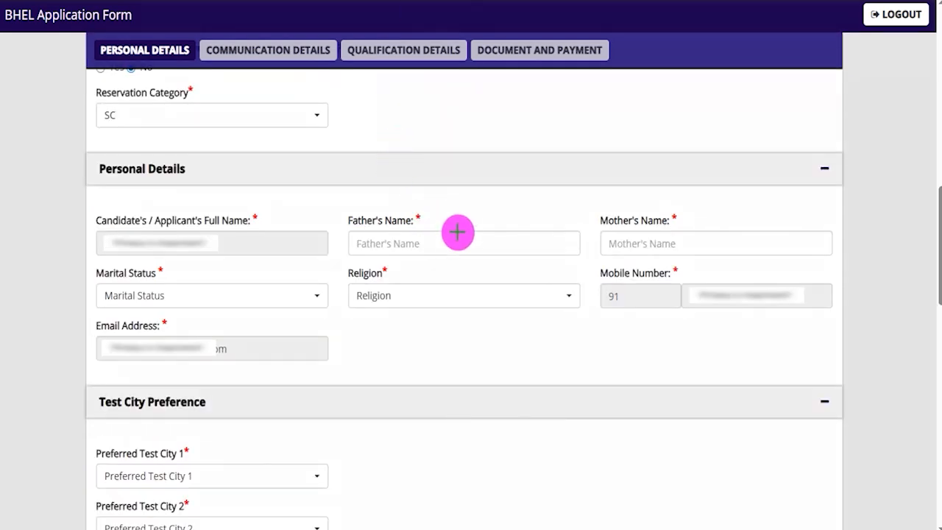
drag(458, 238, 497, 213)
drag(700, 243, 737, 212)
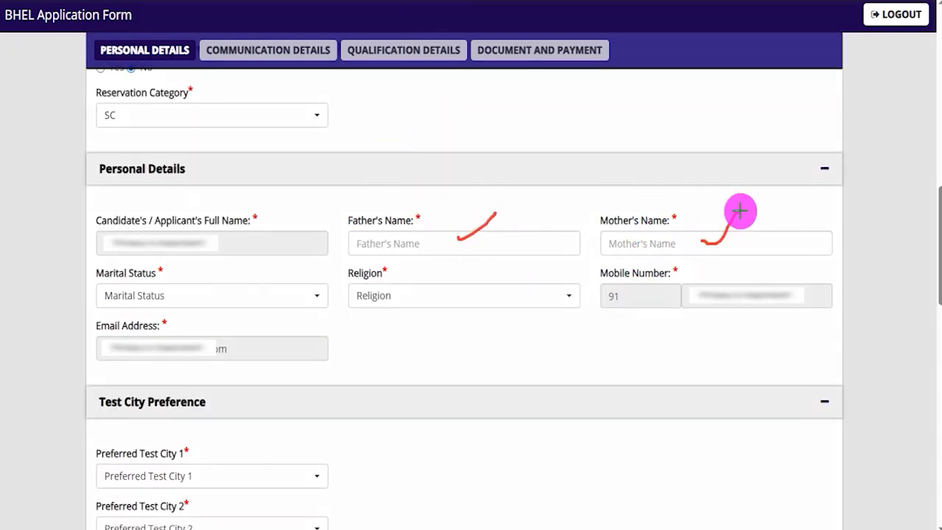
Step: Set the marital status to Unmarried and the religion to Hindu
click(269, 296)
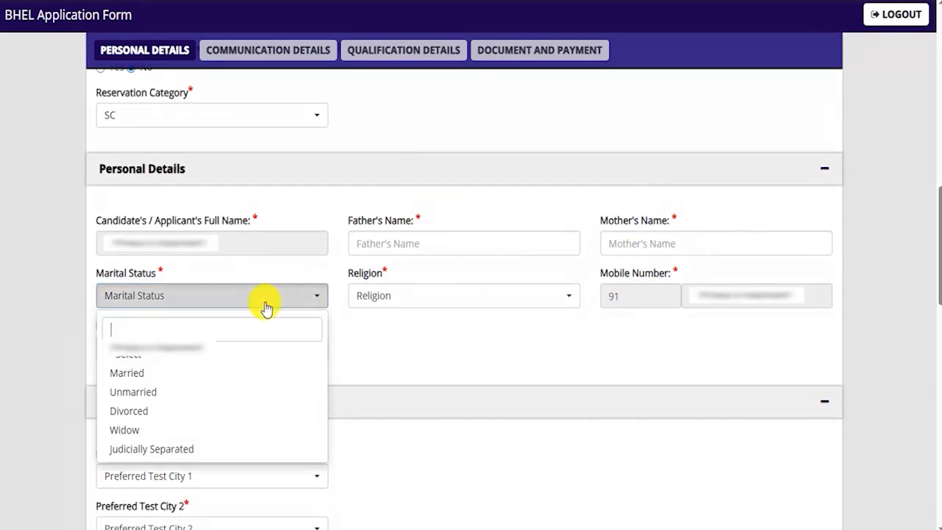
click(154, 391)
click(503, 297)
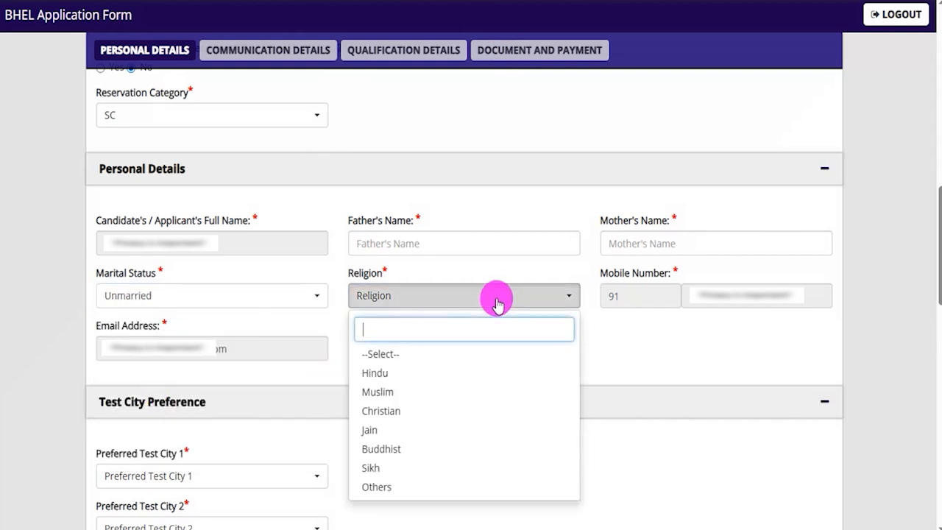
click(403, 376)
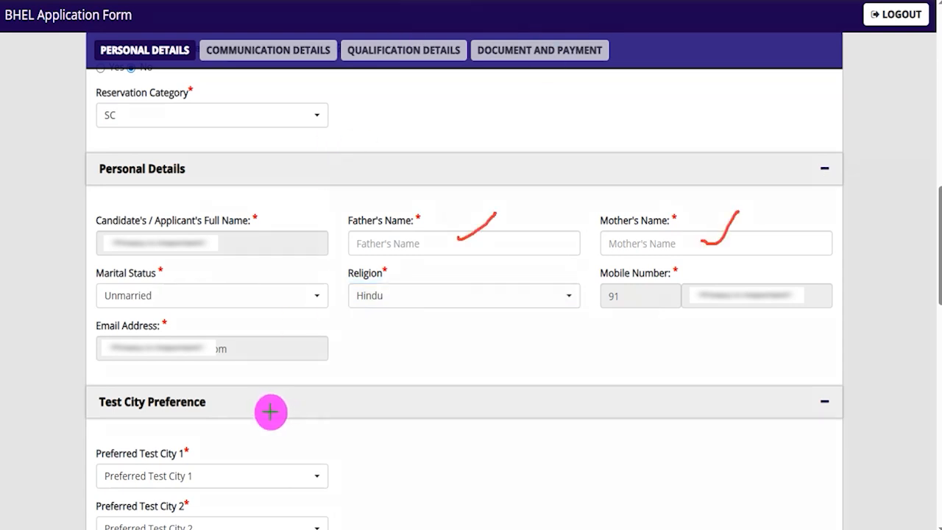
Step: Check-mark the Test City Preference heading and set preferred test cities 1 to 3 to Dehradun, Roorkee and Ranipet
drag(237, 422, 294, 380)
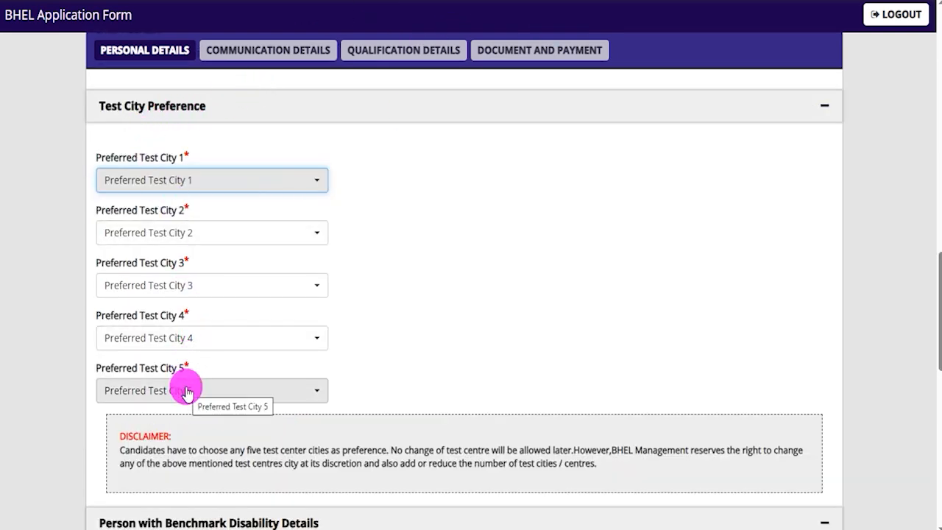
click(228, 189)
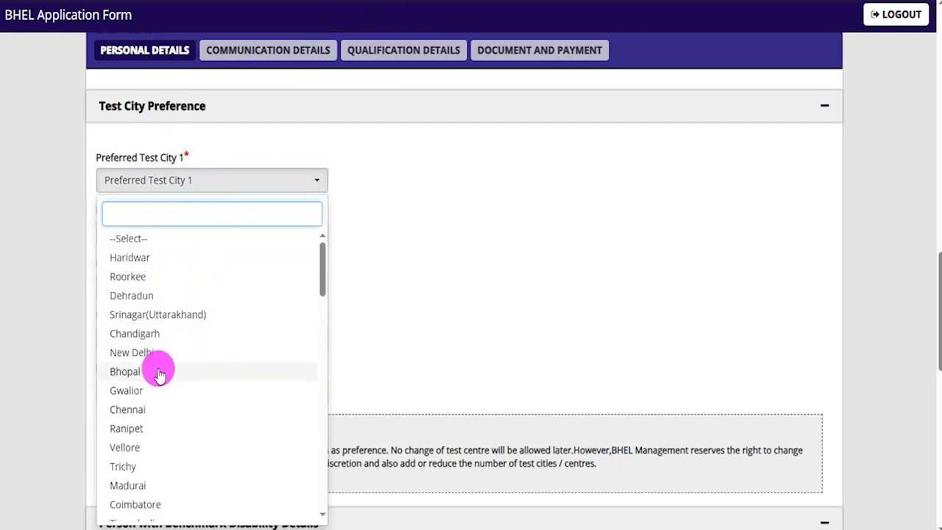
click(204, 234)
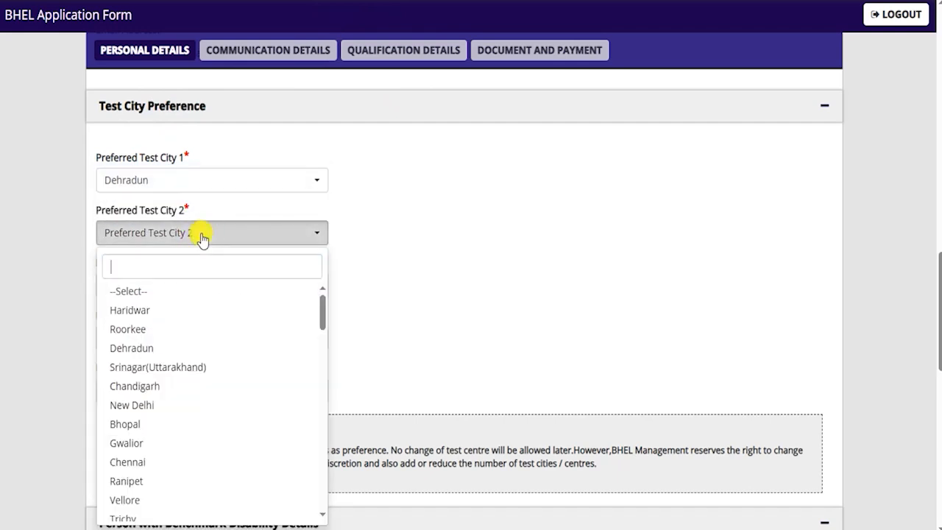
click(151, 329)
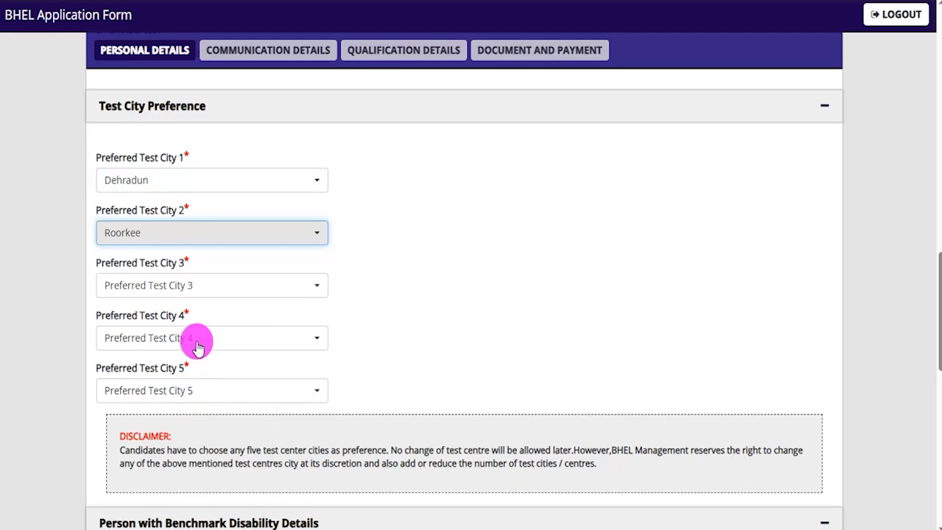
click(195, 283)
click(179, 243)
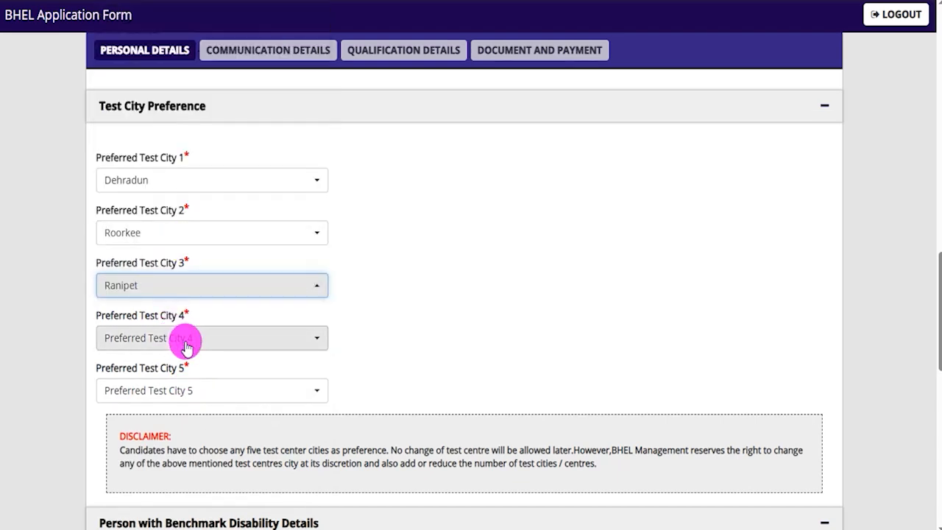
Step: Choose a fourth preferred test city and set the fifth to Tirunelveli
click(180, 336)
click(176, 300)
click(179, 383)
click(193, 335)
Step: Reveal the disability type and percentage fields with a Yes answer, and set the minimum 40% disability answer to No
scroll(425, 356, down, 4)
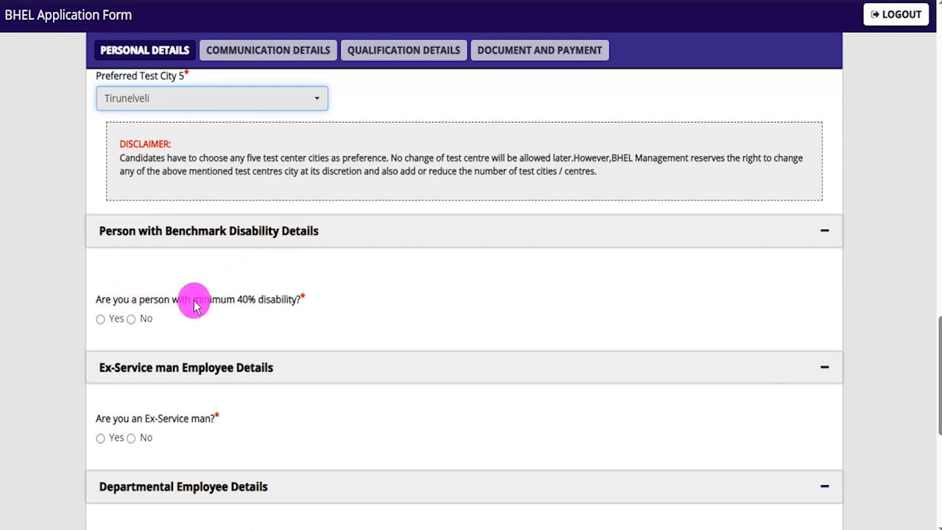
click(100, 321)
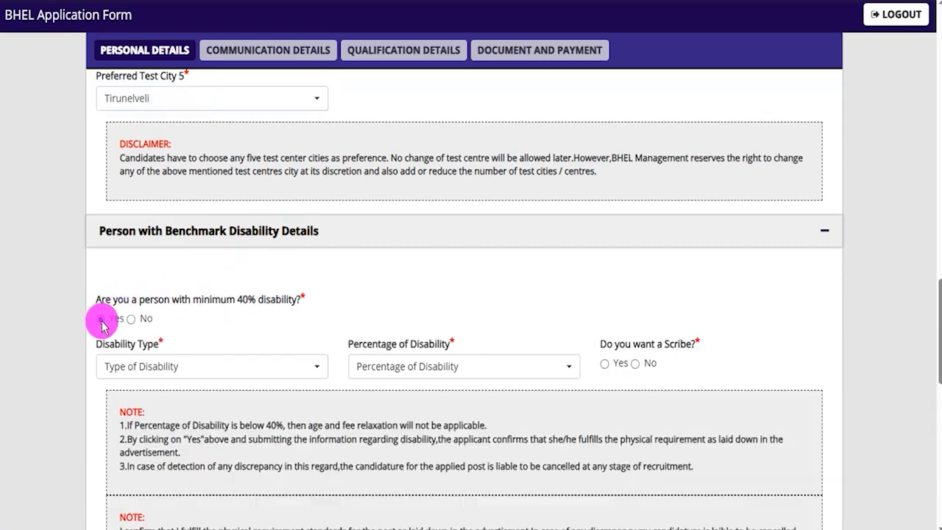
click(172, 373)
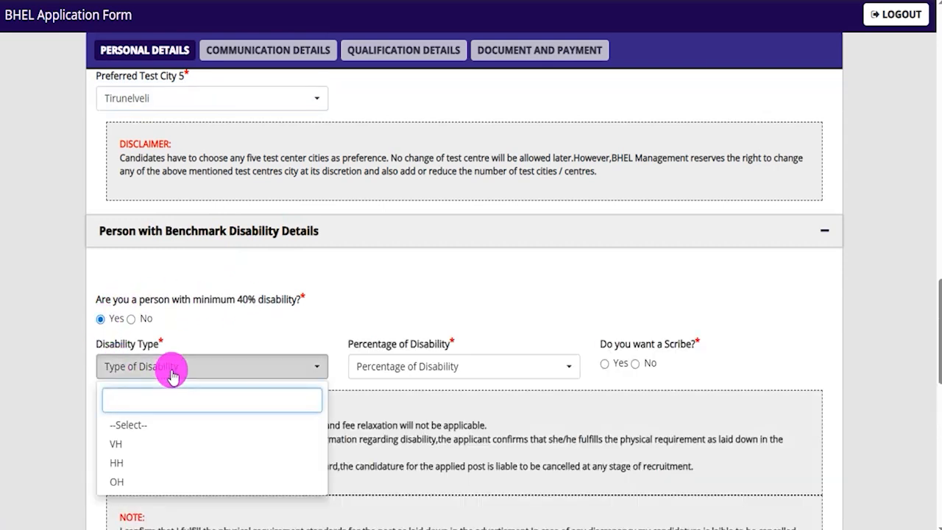
click(421, 371)
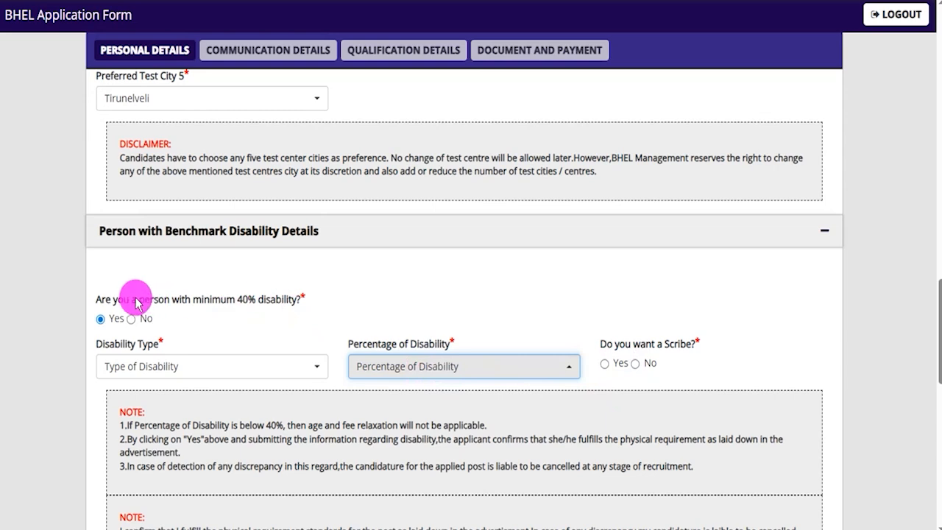
drag(181, 300, 138, 311)
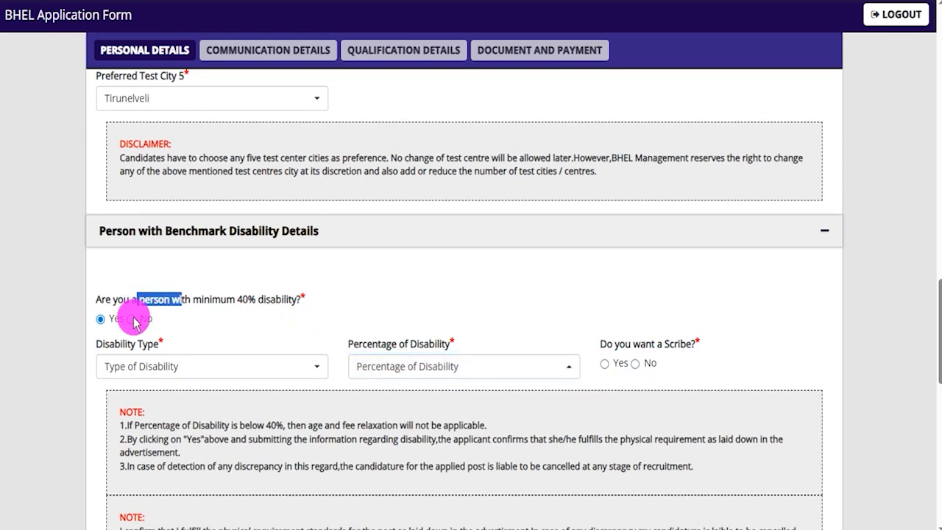
click(131, 319)
Step: Reveal the Ex-Service man joining date, relieving date and service period fields with Yes, and set the Ex-Service man answer to No
scroll(379, 324, down, 2)
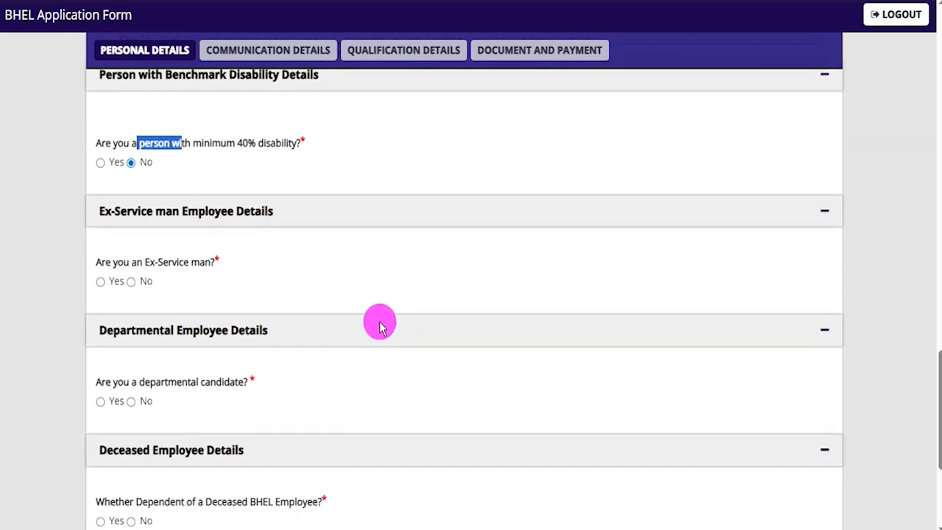
scroll(379, 323, down, 1)
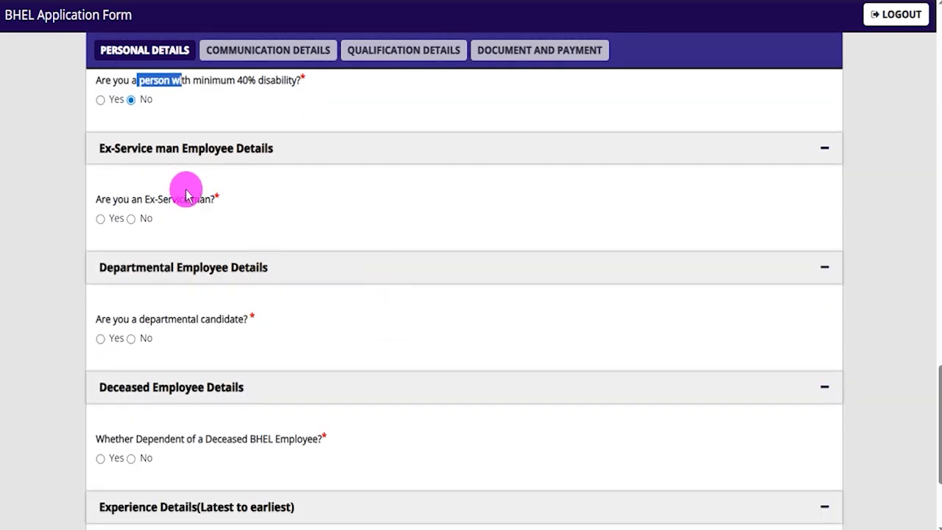
click(101, 219)
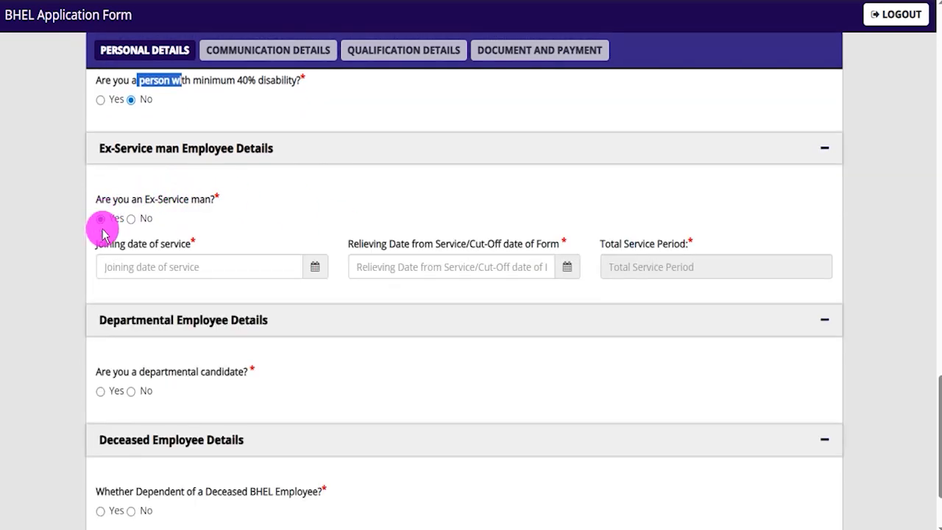
click(312, 271)
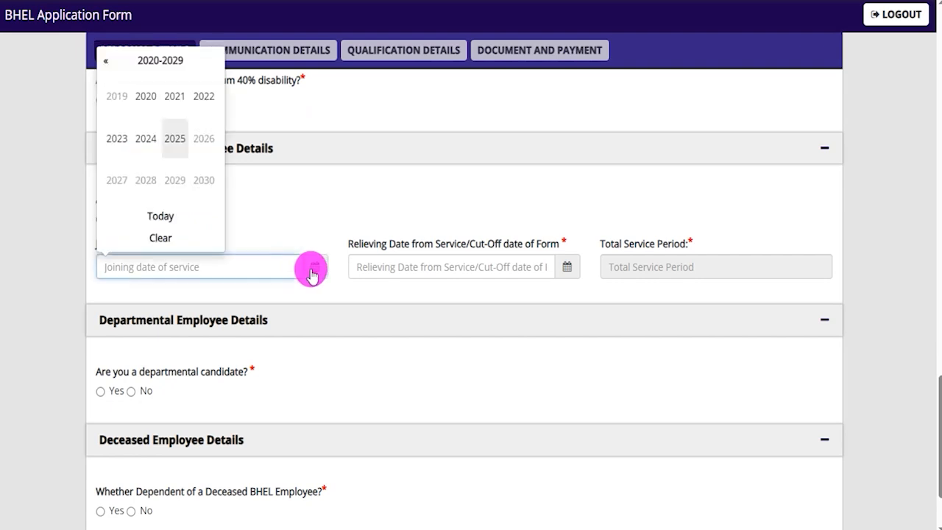
click(564, 270)
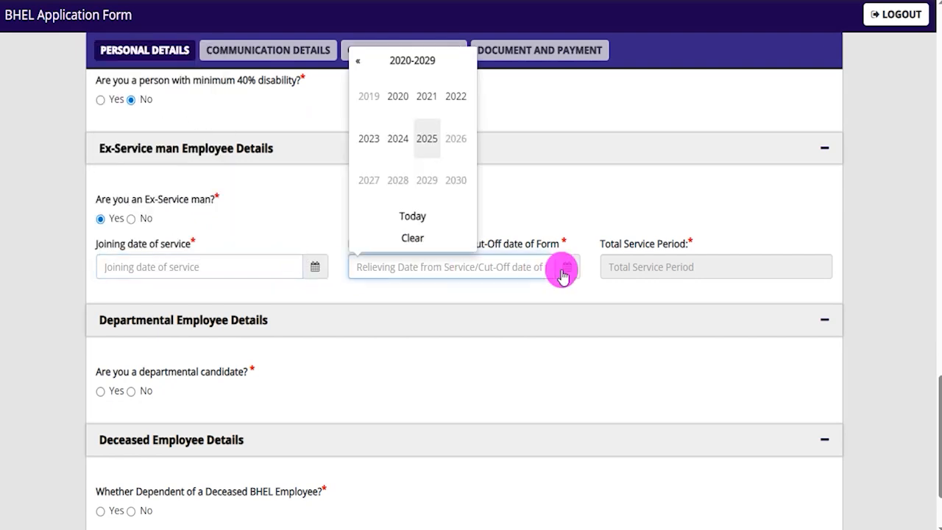
click(604, 252)
drag(612, 242, 648, 246)
click(644, 262)
click(641, 261)
drag(123, 198, 189, 199)
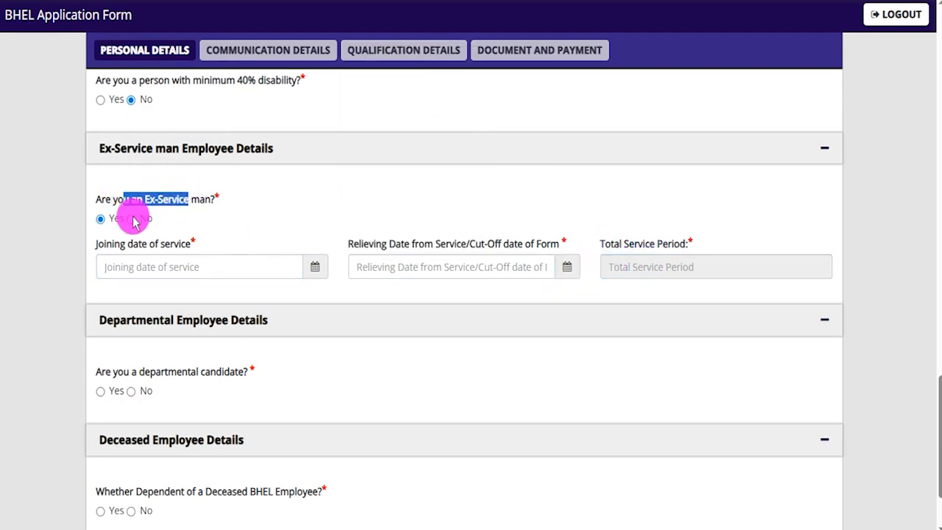
click(131, 219)
Step: Reveal the departmental candidate's designation, staff number and service fields with Yes, and set the departmental candidate answer to No
scroll(237, 274, down, 3)
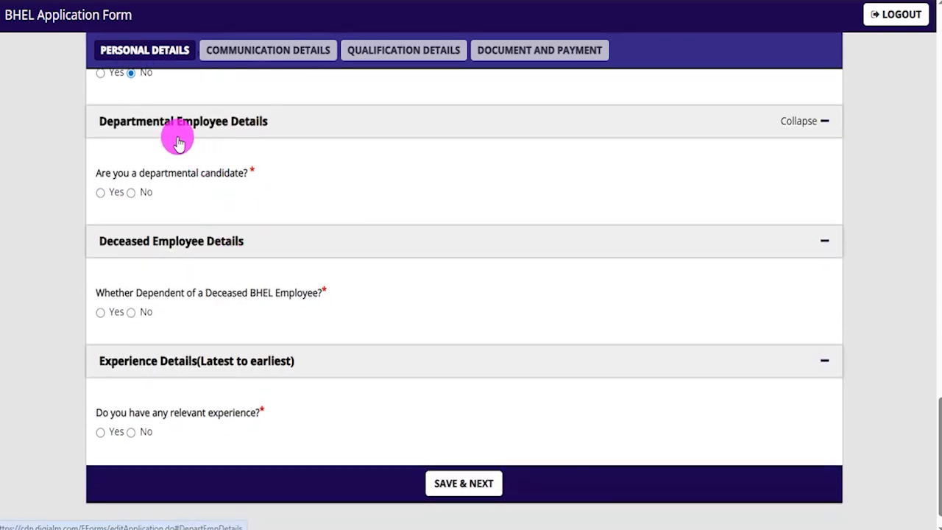
click(100, 192)
click(148, 331)
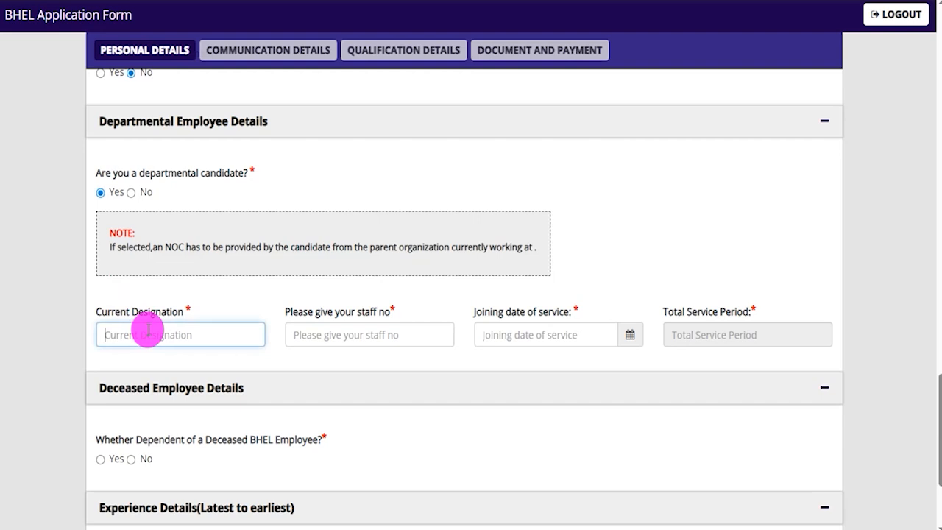
click(348, 336)
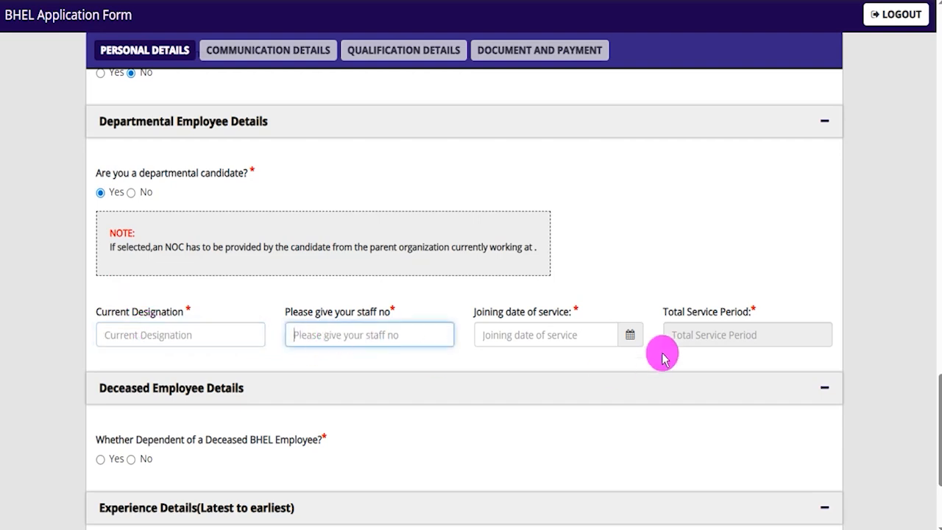
click(630, 339)
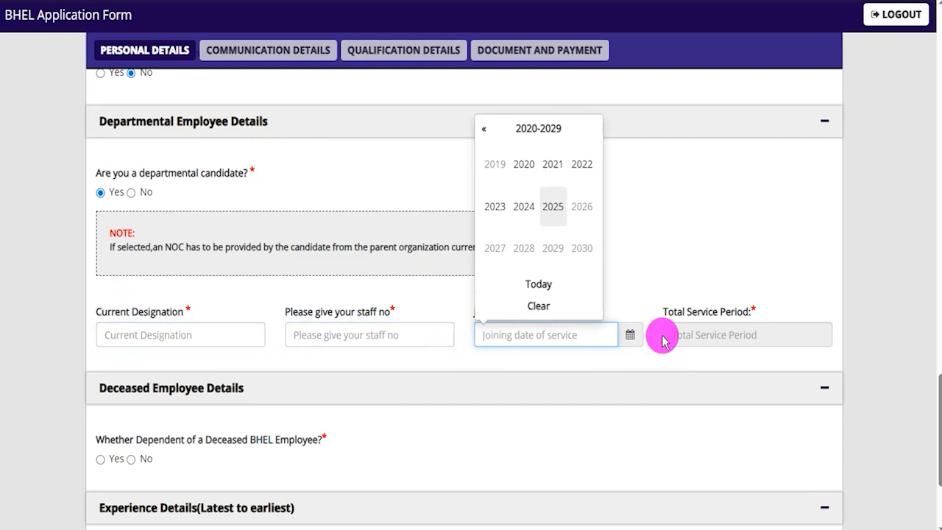
drag(676, 316, 713, 314)
click(708, 332)
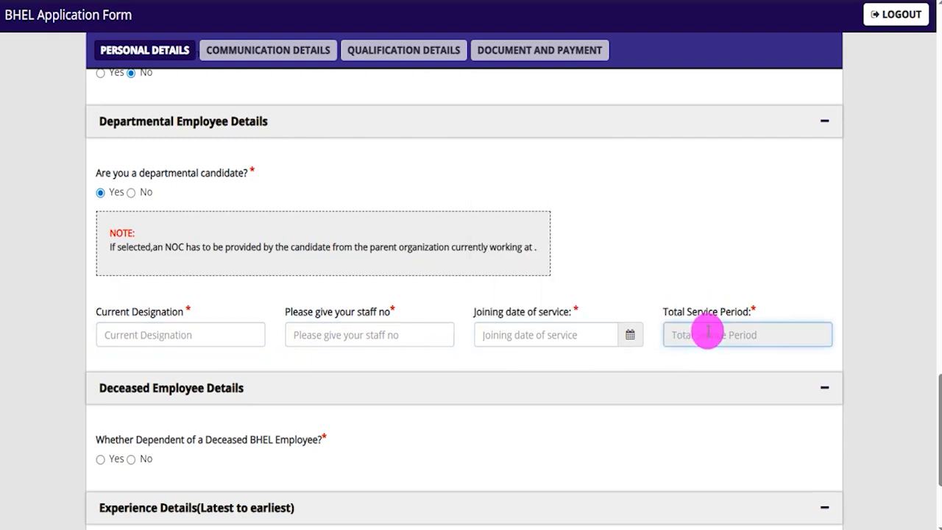
click(133, 192)
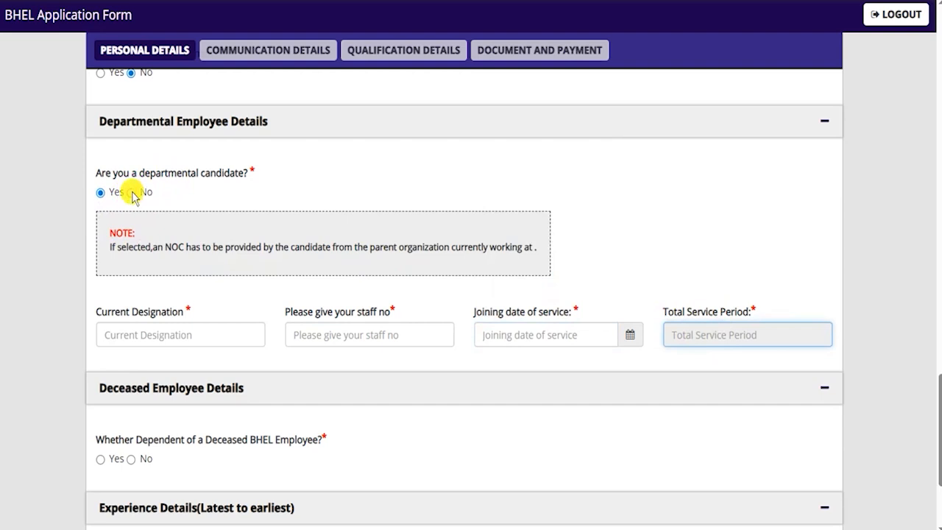
Step: Reveal the deceased employee relationship and staff number fields with Yes, and set the Dependent of a Deceased BHEL Employee answer to No
click(101, 312)
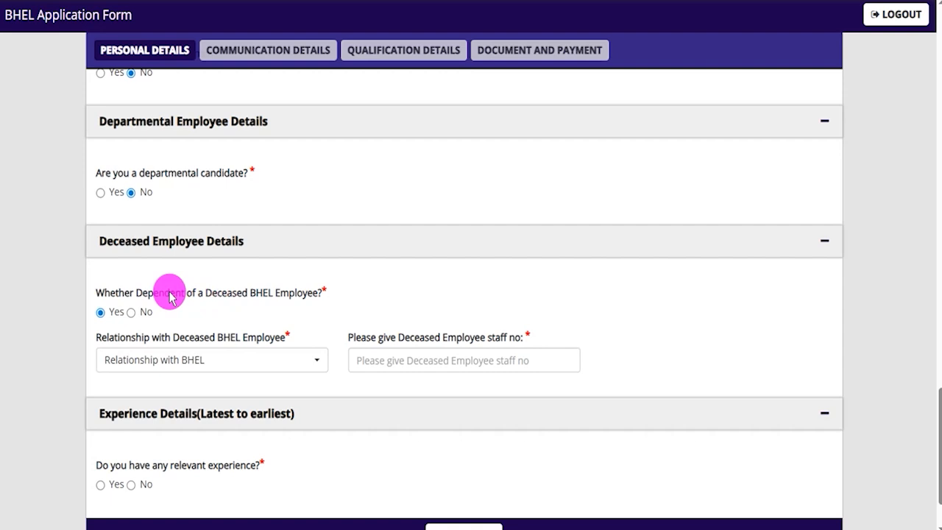
click(158, 368)
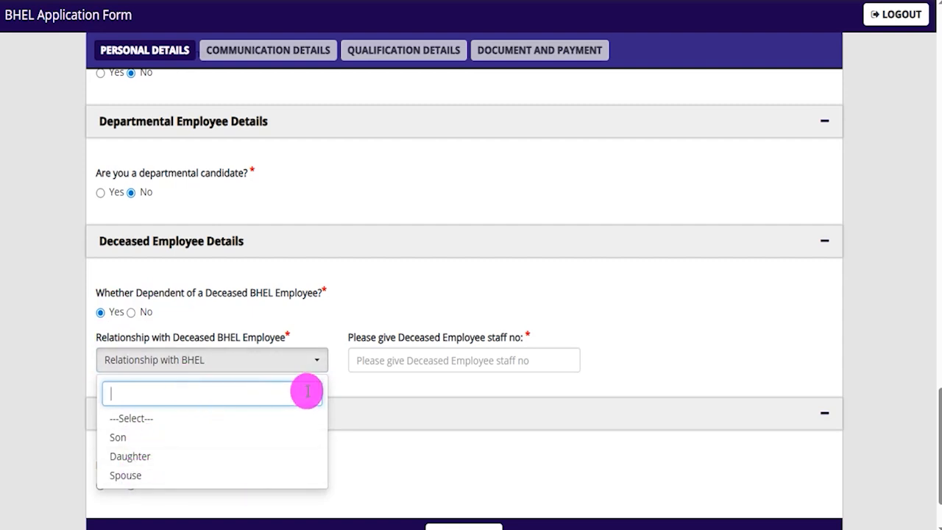
drag(364, 344, 479, 341)
click(449, 361)
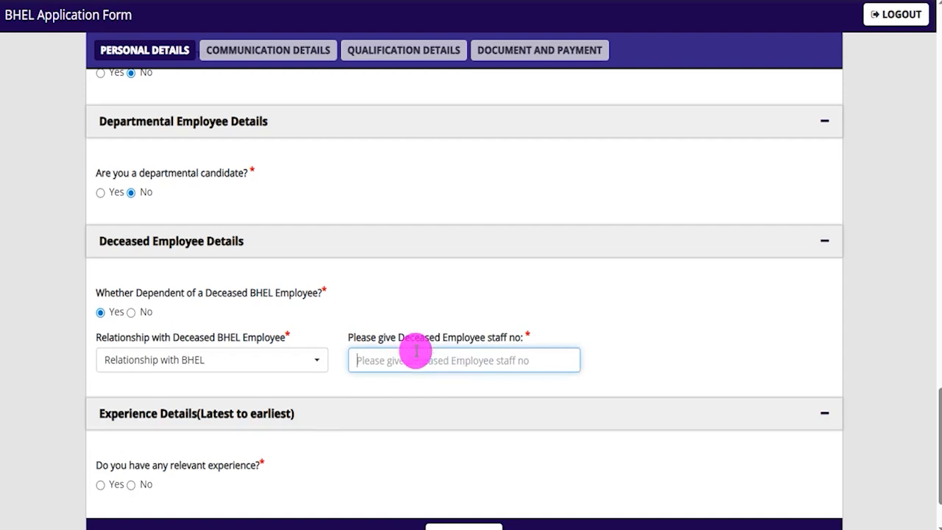
click(131, 312)
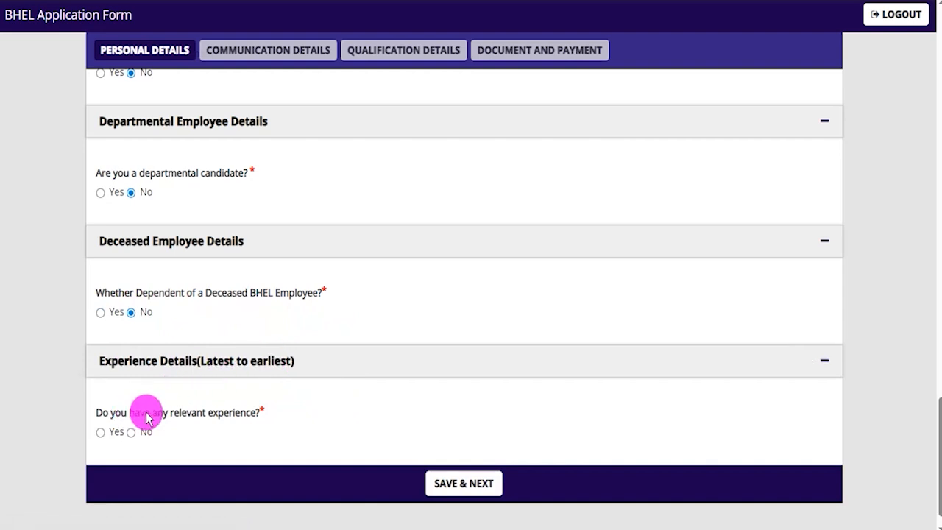
Step: Answer Yes to having relevant experience, view the Type of Organization options, and check-mark the Name of the Organisation and Post held fields
click(100, 432)
scroll(339, 435, down, 4)
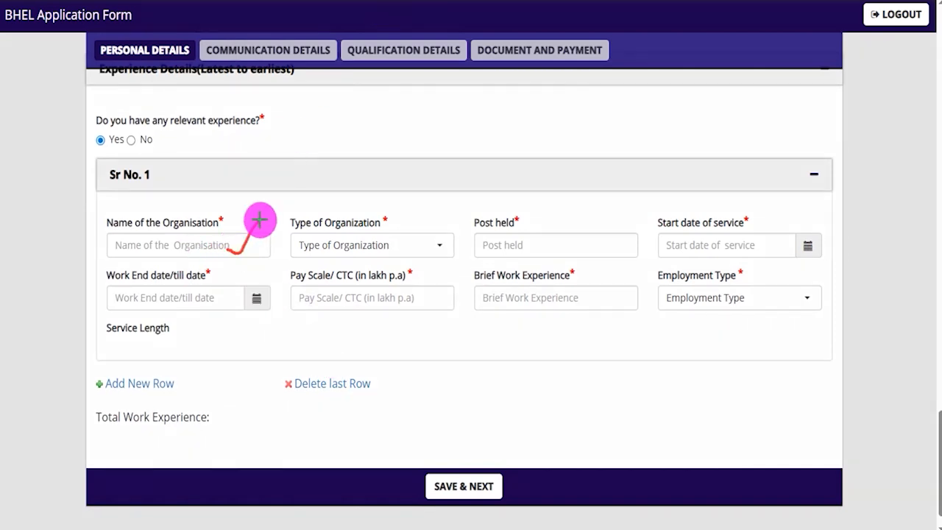
click(407, 245)
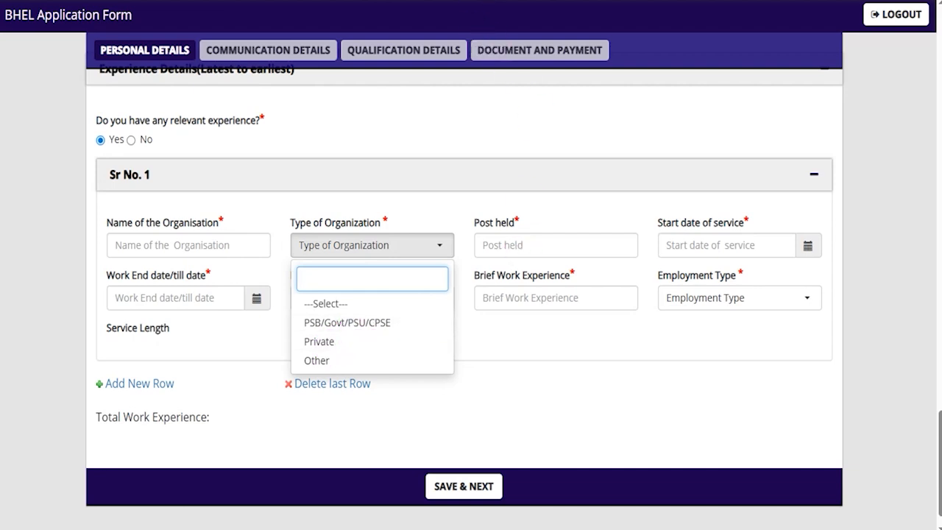
drag(226, 249, 260, 218)
drag(564, 246, 596, 212)
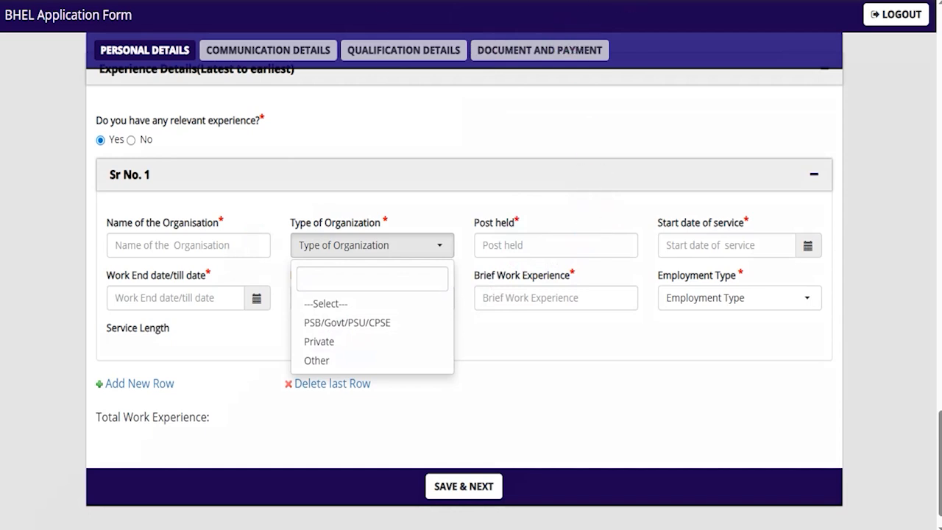
click(442, 248)
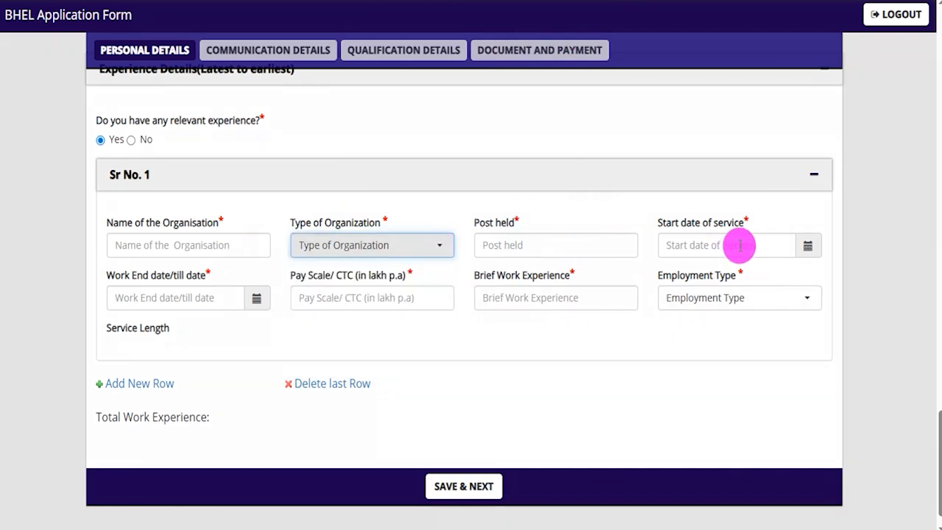
Step: Look through the service start and end dates, pay scale, brief work experience and employment type fields of the first experience row
click(807, 247)
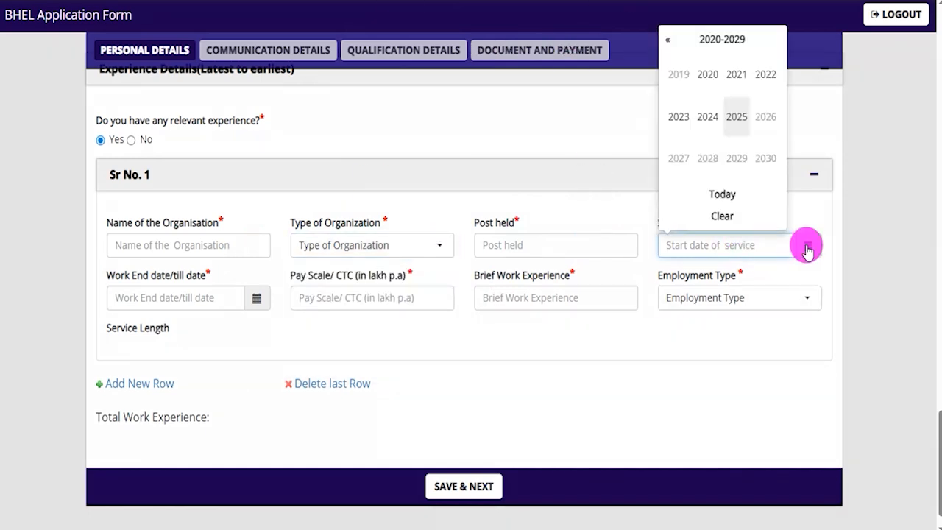
click(256, 302)
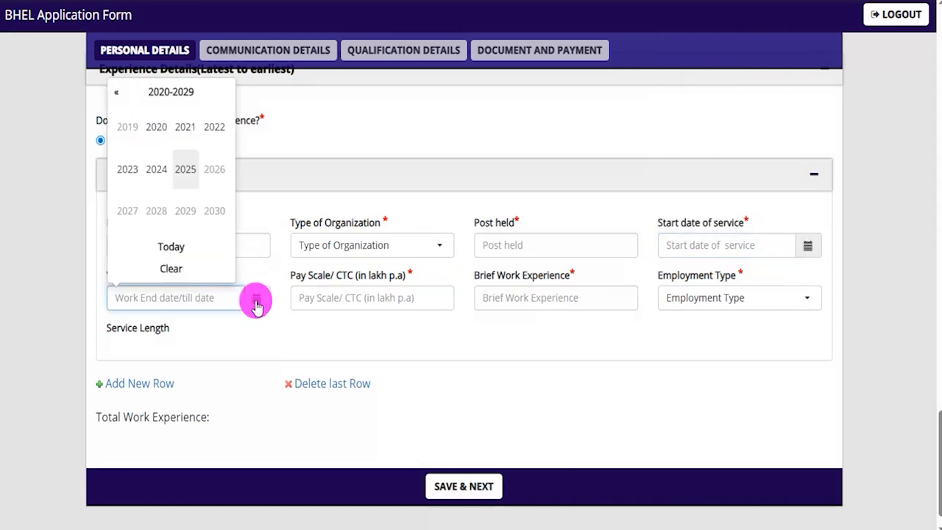
click(318, 296)
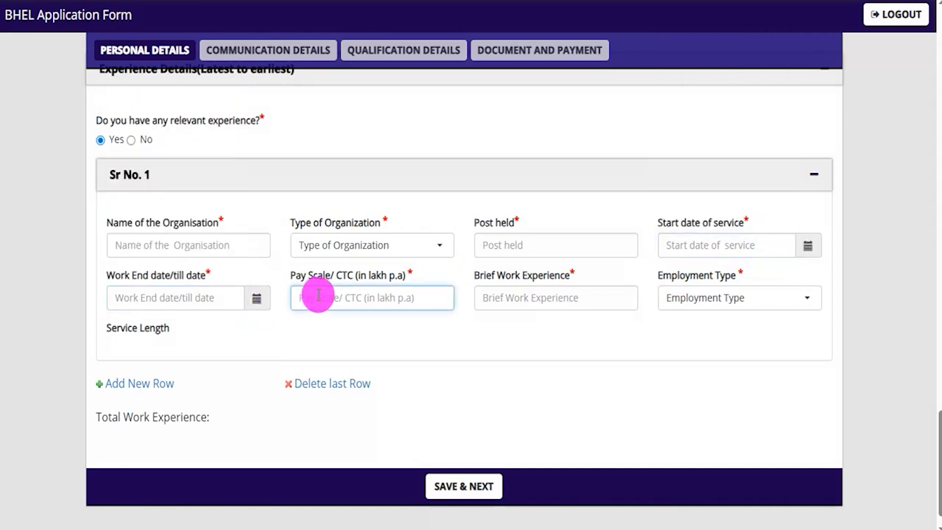
drag(486, 276, 538, 292)
click(538, 295)
click(720, 300)
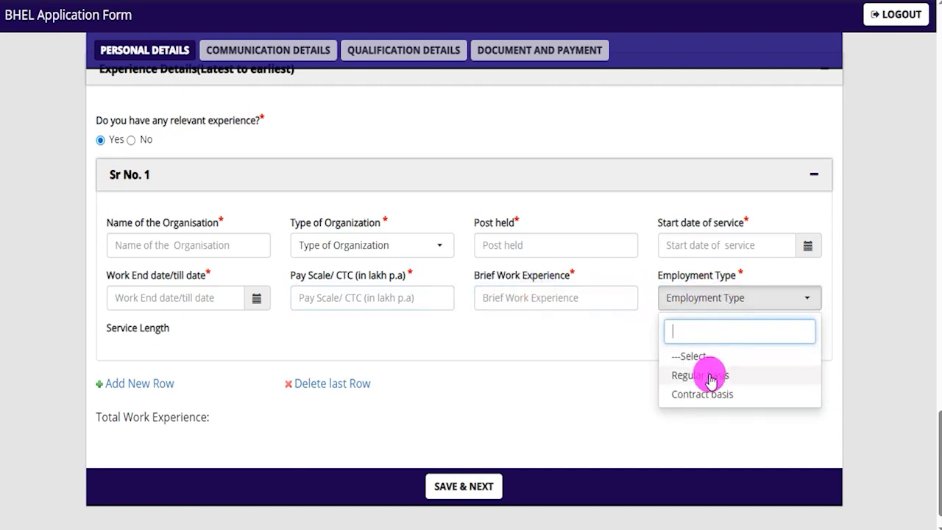
click(613, 365)
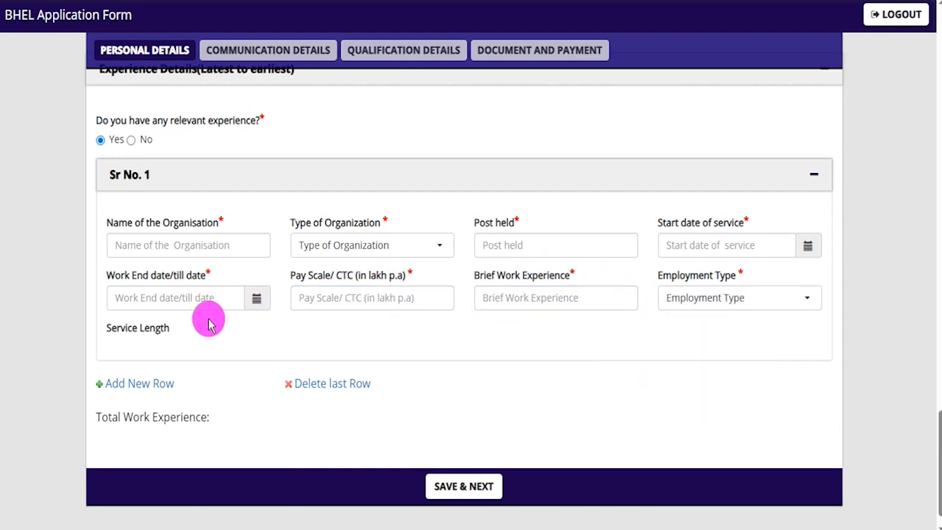
Step: Highlight Service Length and mark the option for adding a new row, and set the relevant experience answer to No
drag(115, 332, 159, 330)
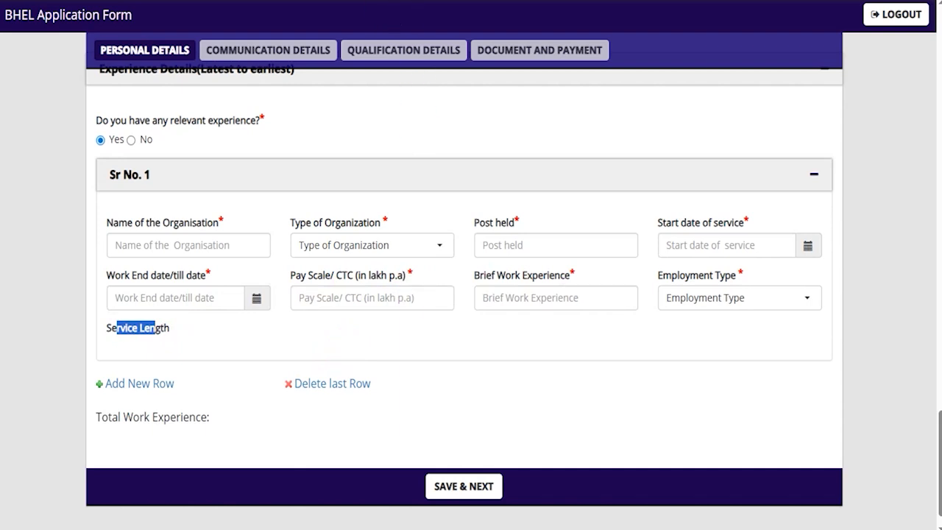
drag(89, 369, 190, 398)
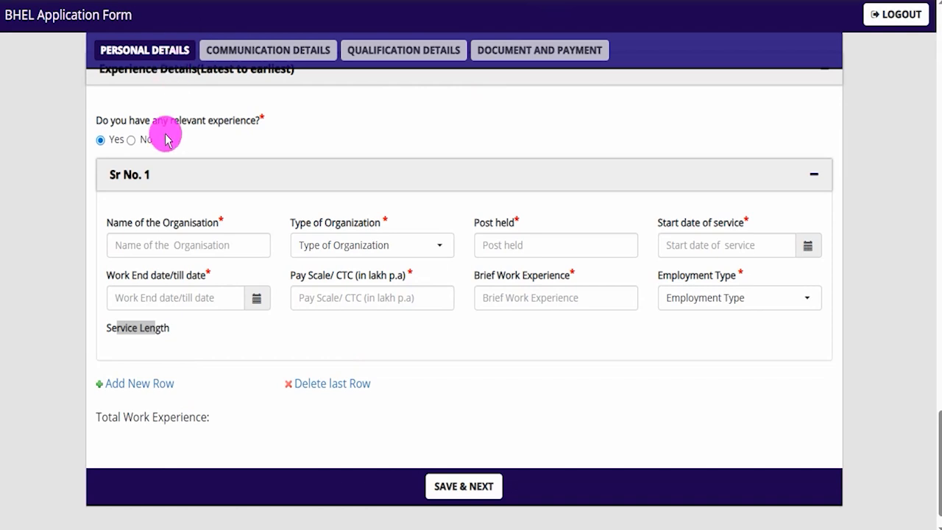
click(131, 140)
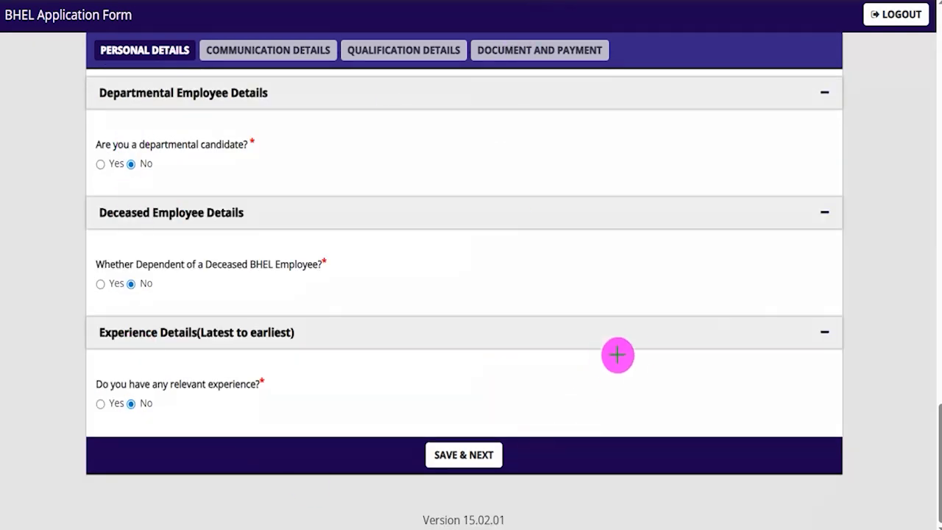
Step: Save the Personal Details section, continue to Communication Details, and put a red check mark on that section's heading
click(496, 452)
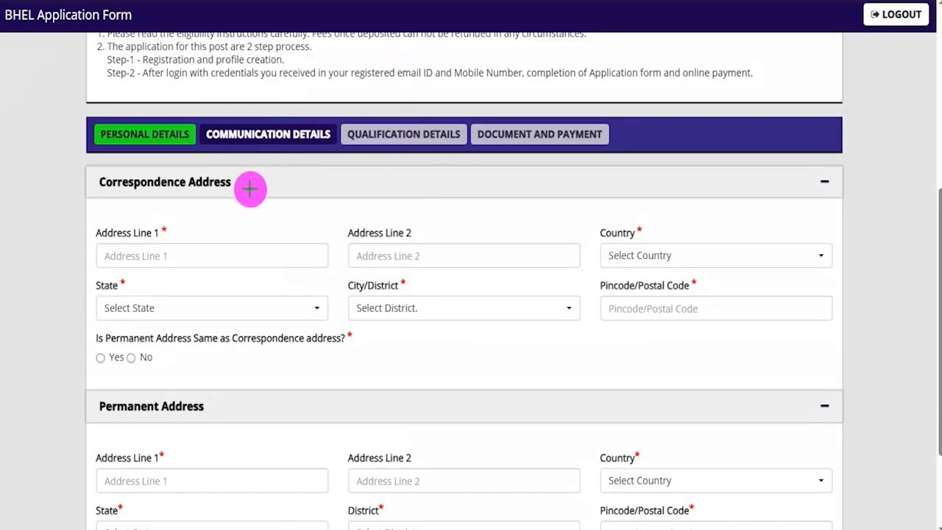
drag(259, 154, 296, 121)
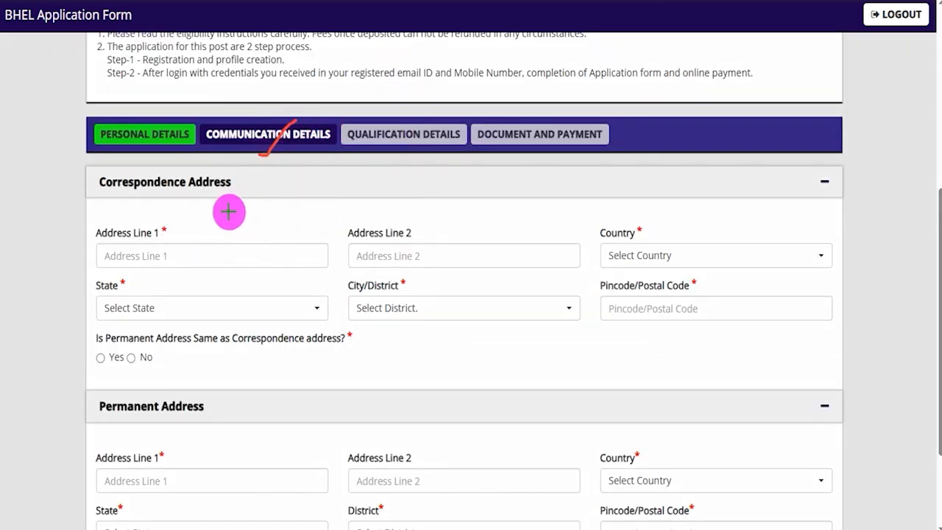
Step: Mark the Correspondence Address heading and look through the correspondence and permanent address fields
drag(227, 215, 270, 185)
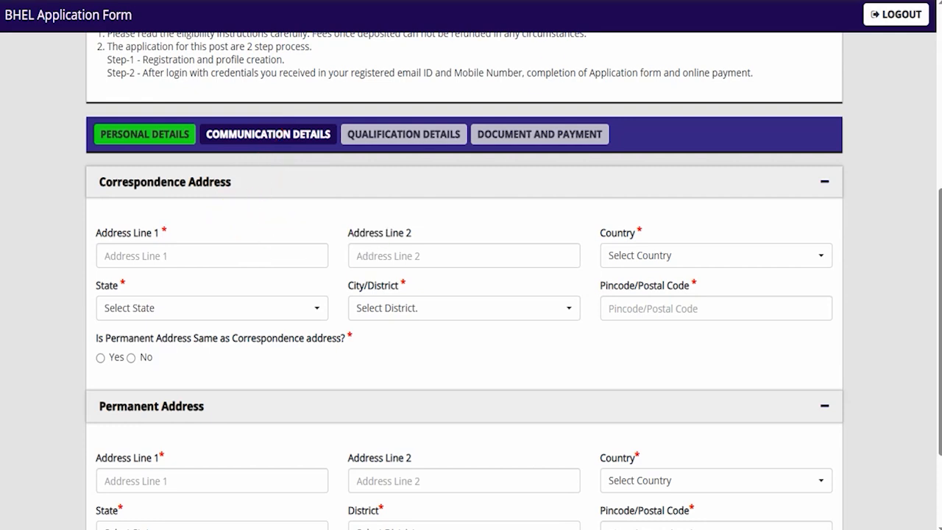
scroll(255, 351, down, 2)
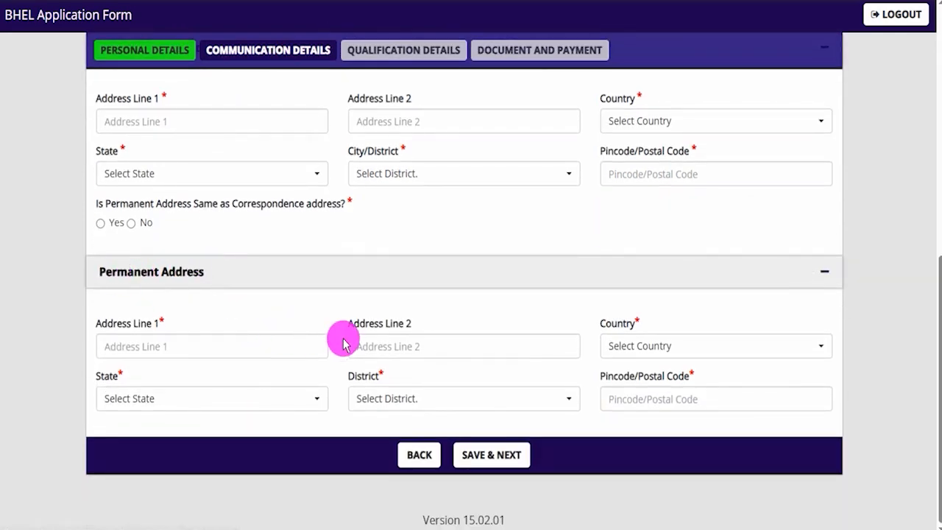
click(303, 346)
click(404, 346)
scroll(290, 317, up, 1)
scroll(290, 317, up, 2)
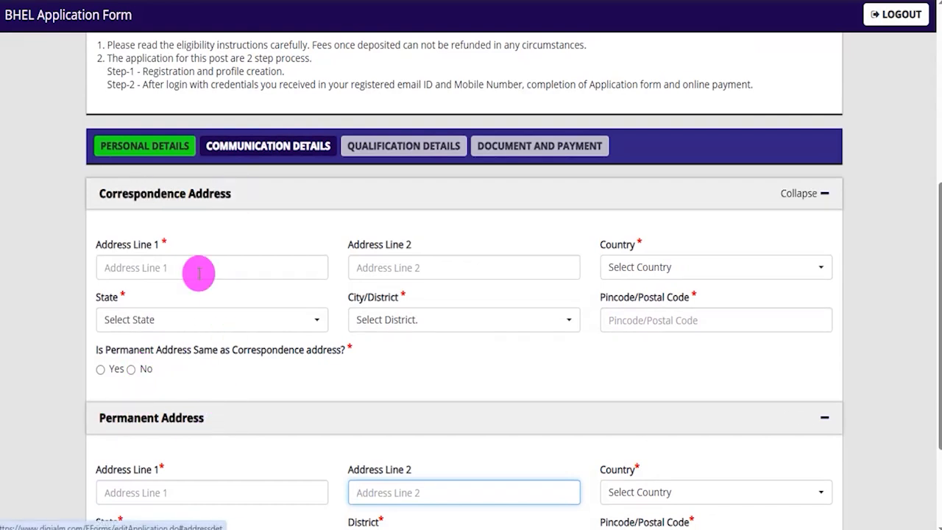
scroll(264, 337, down, 1)
scroll(264, 339, down, 1)
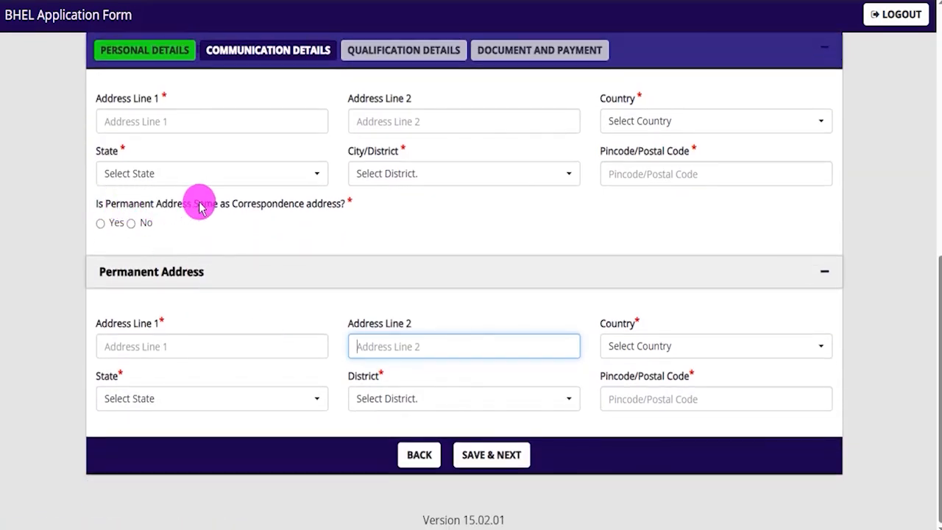
Step: Answer Yes to the permanent address being the same as the correspondence address, and save the section to continue to Qualification Details
click(101, 224)
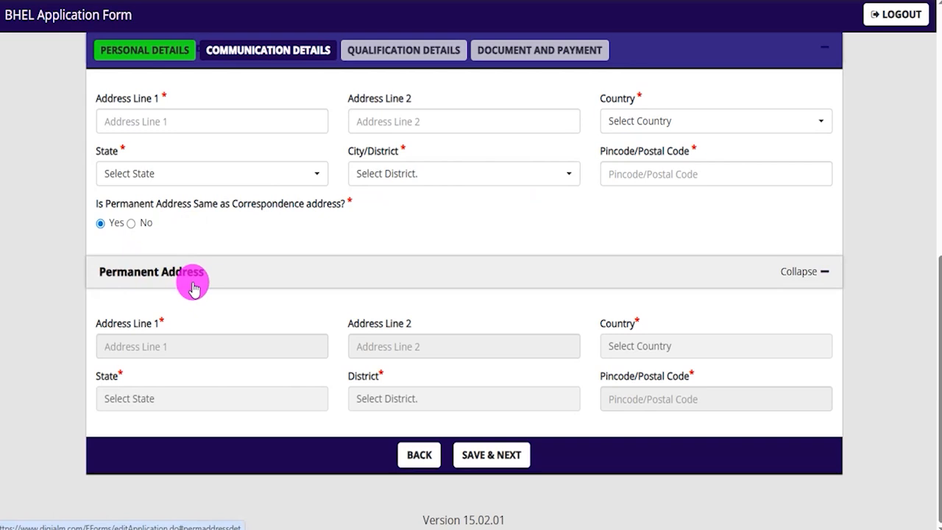
scroll(194, 283, up, 2)
scroll(193, 309, down, 2)
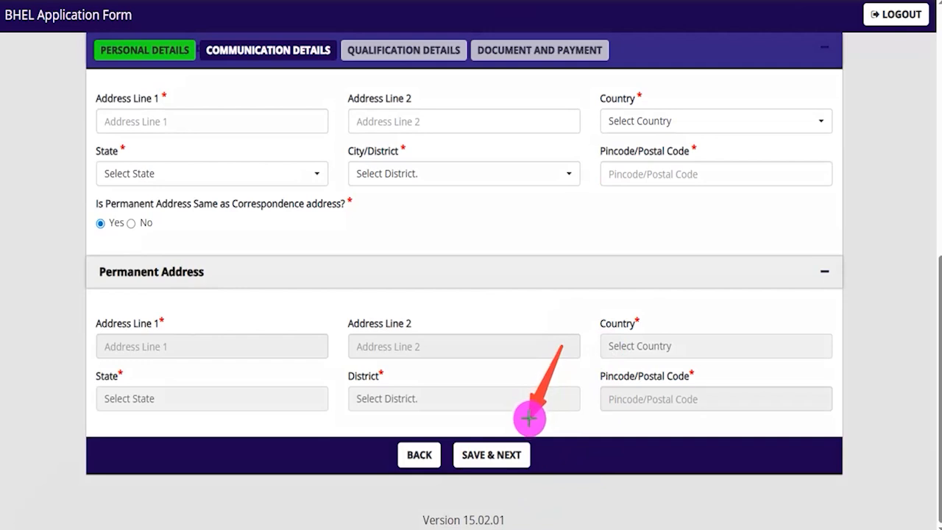
click(524, 452)
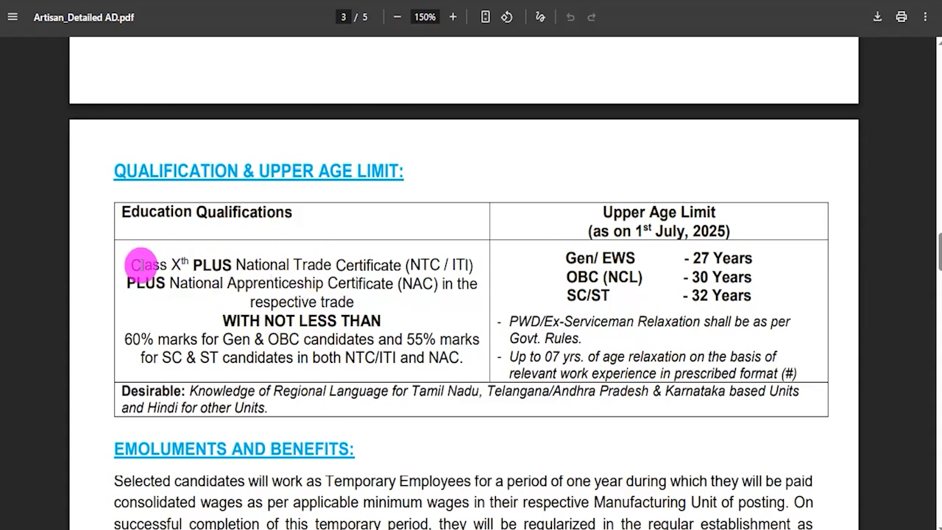
Step: In Artisan_Detailed AD.pdf, highlight the Class Xth, National Trade Certificate (NTC / ITI) and National Apprenticeship Certificate requirements
drag(137, 263, 174, 262)
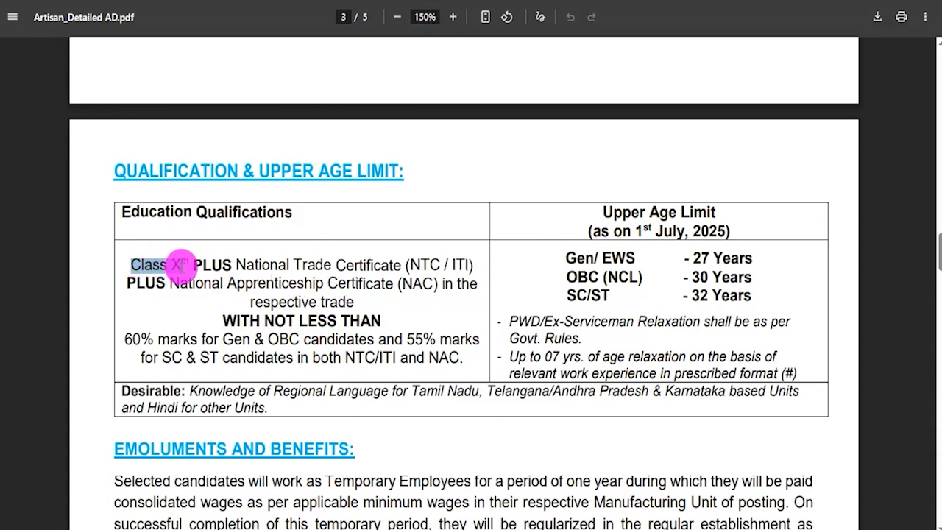
drag(235, 263, 460, 264)
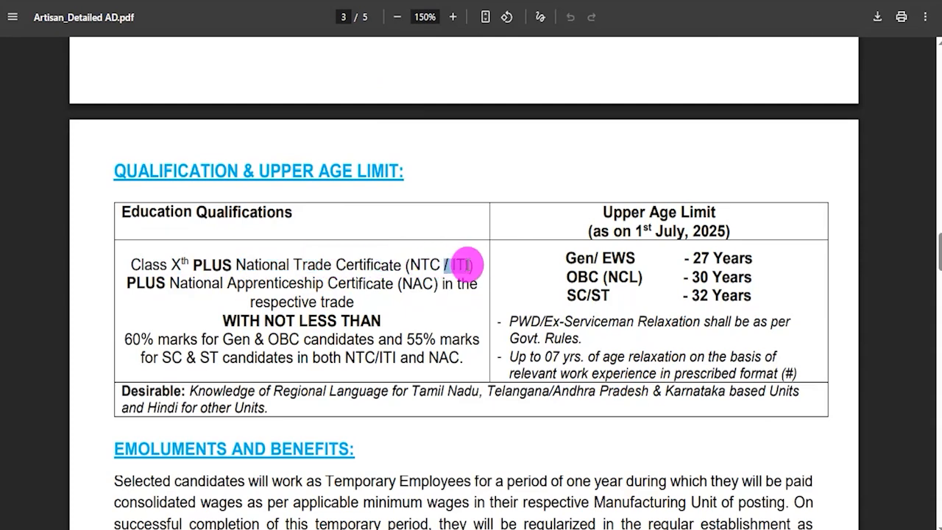
drag(172, 284, 405, 285)
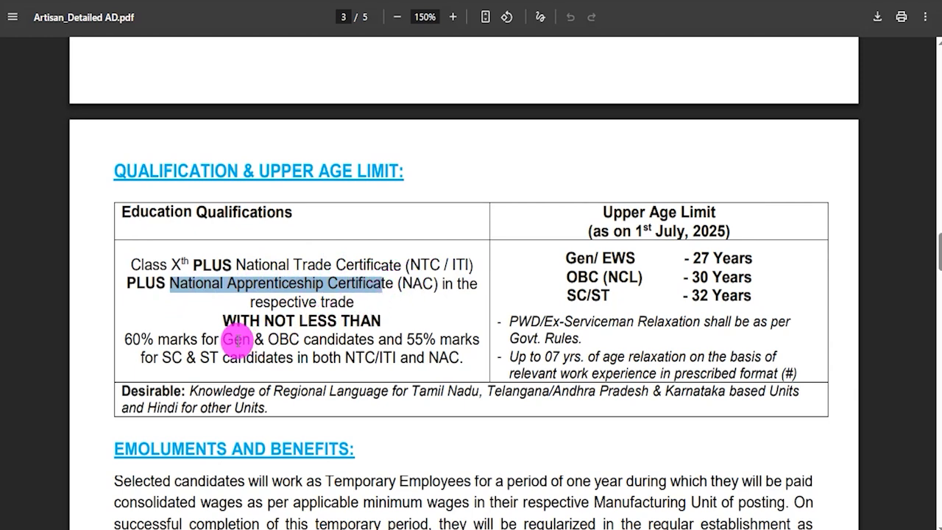
Step: Highlight the minimum marks of 60% for Gen & OBC and 55% for SC & ST candidates in NTC/ITI and NAC
drag(224, 338, 263, 338)
drag(125, 338, 196, 338)
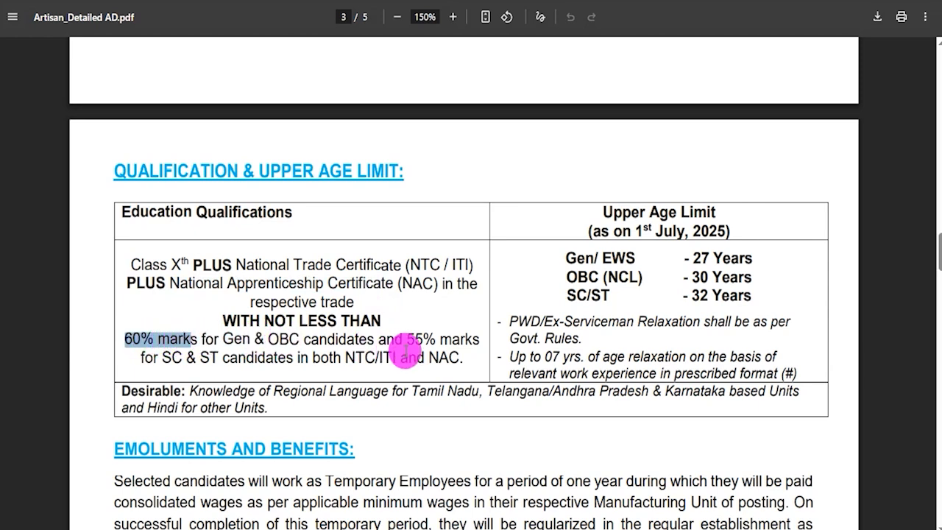
drag(407, 340, 463, 329)
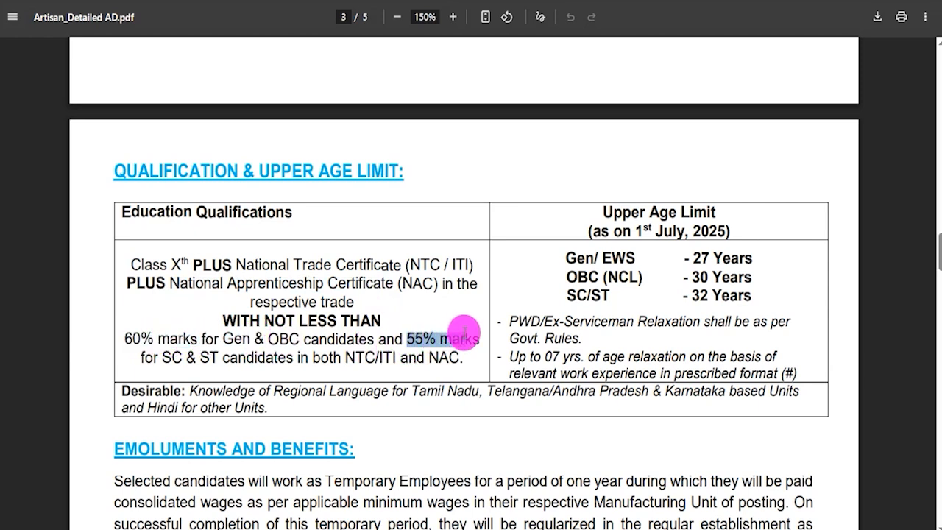
drag(349, 356, 460, 357)
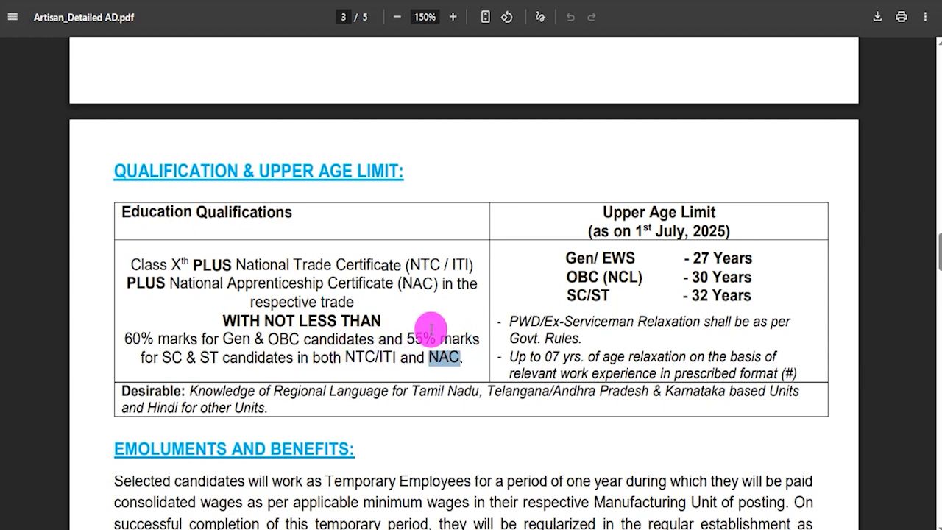
drag(131, 263, 426, 340)
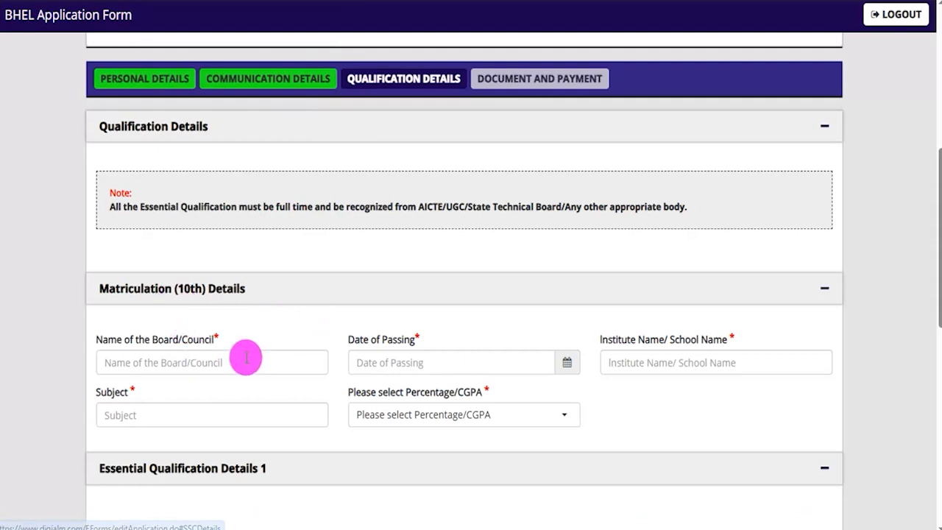
Step: Enter CBSE as the matriculation board, and look at the Date of Passing calendar and the school name and subject fields
click(204, 362)
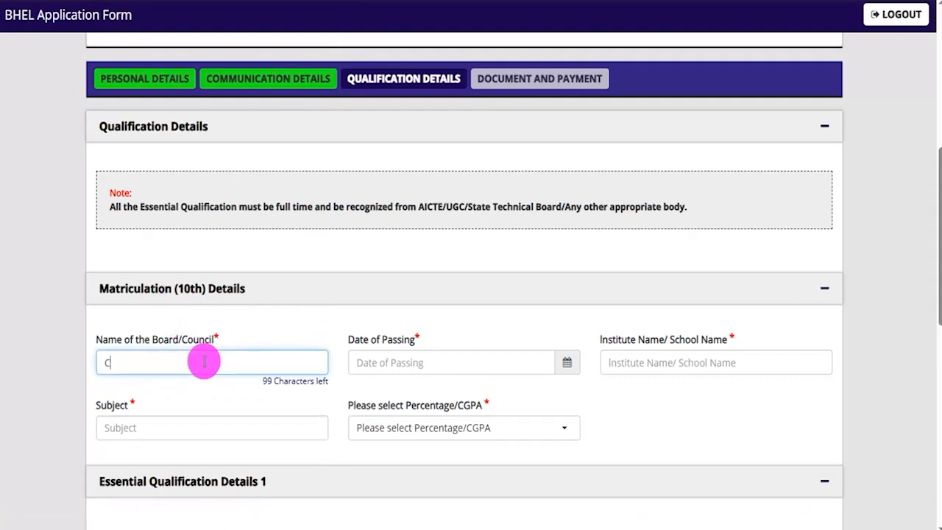
click(568, 364)
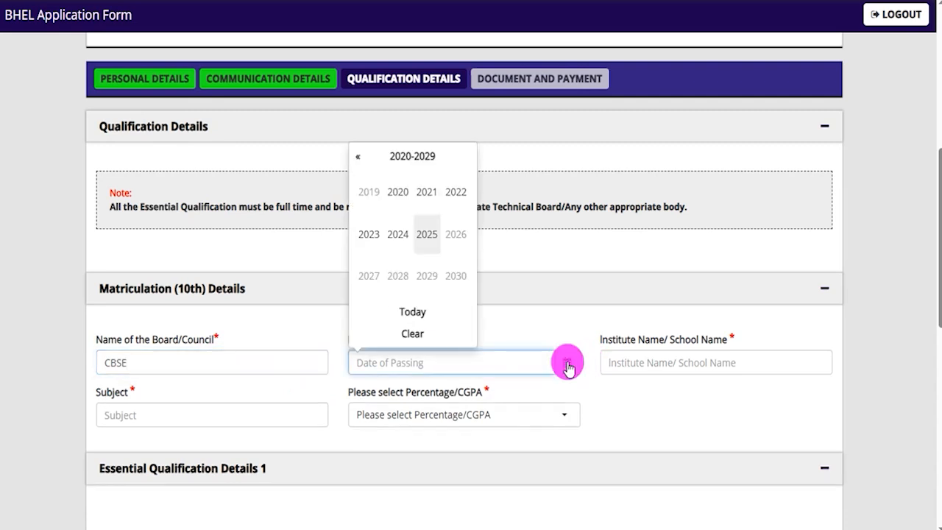
click(655, 360)
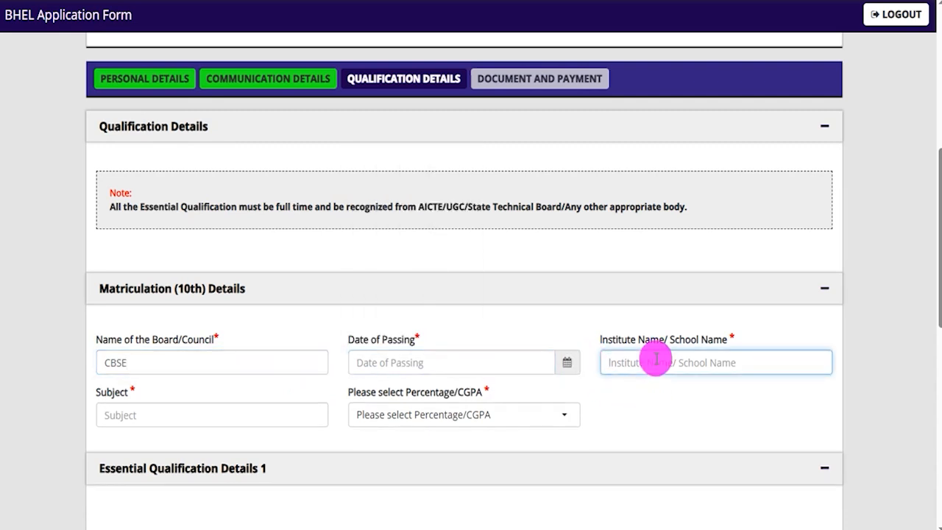
scroll(651, 367, down, 3)
click(142, 195)
scroll(162, 231, up, 1)
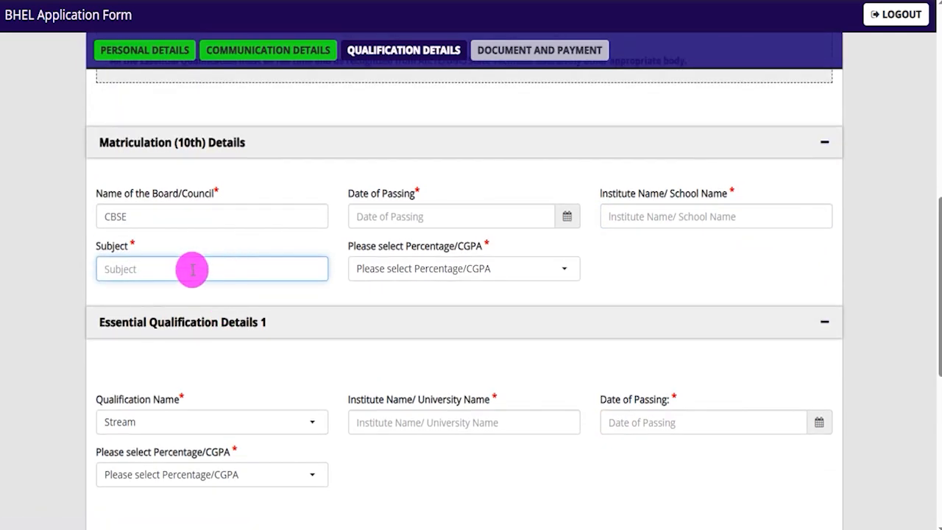
Step: Try the Percentage option for the matriculation result with 450 marks obtained out of a maximum of 600
click(503, 272)
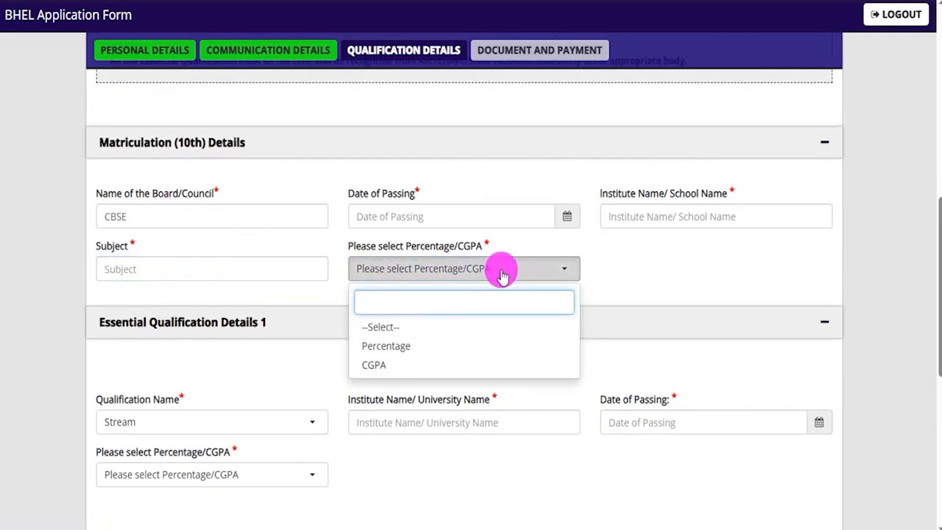
click(387, 345)
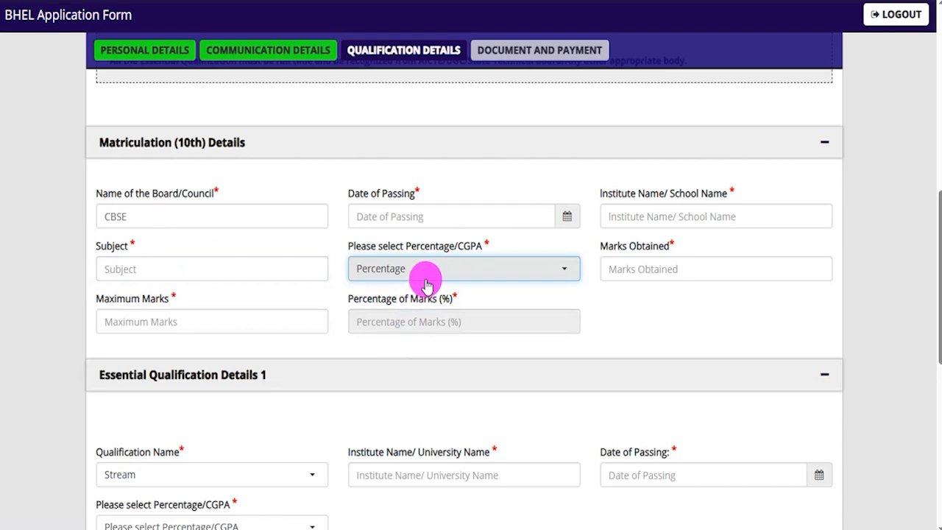
click(431, 278)
click(430, 278)
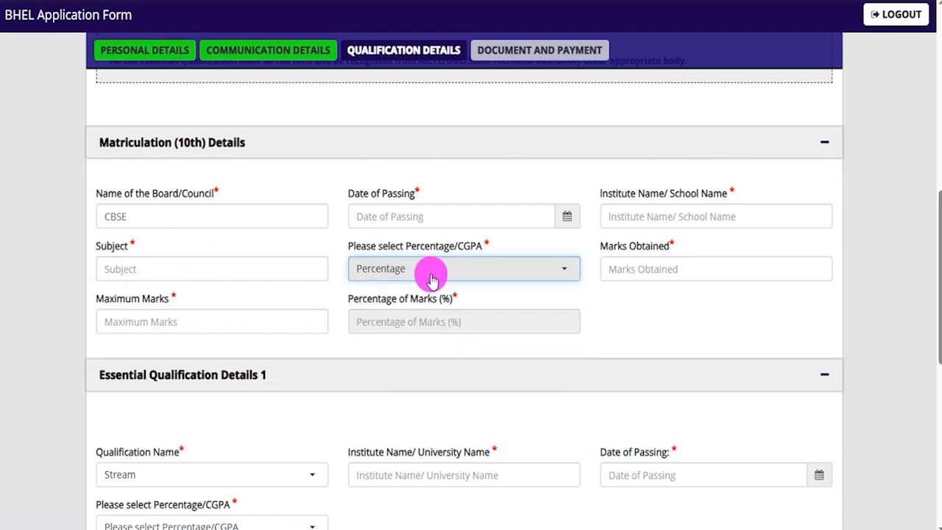
click(634, 269)
text(450)
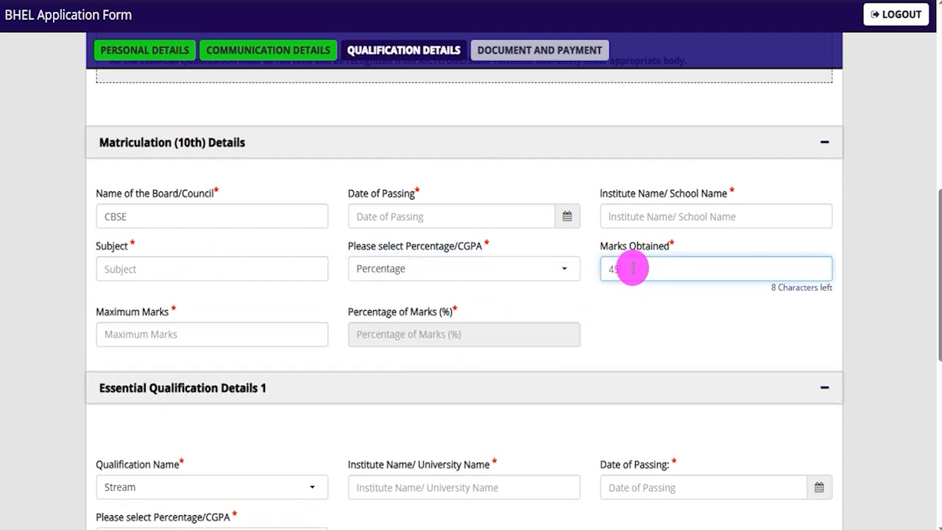
click(147, 333)
text(600)
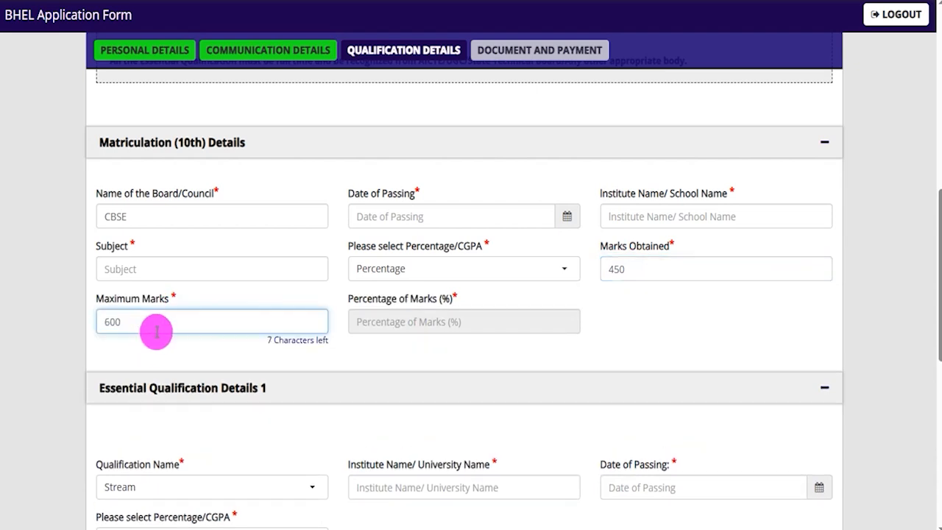
click(620, 330)
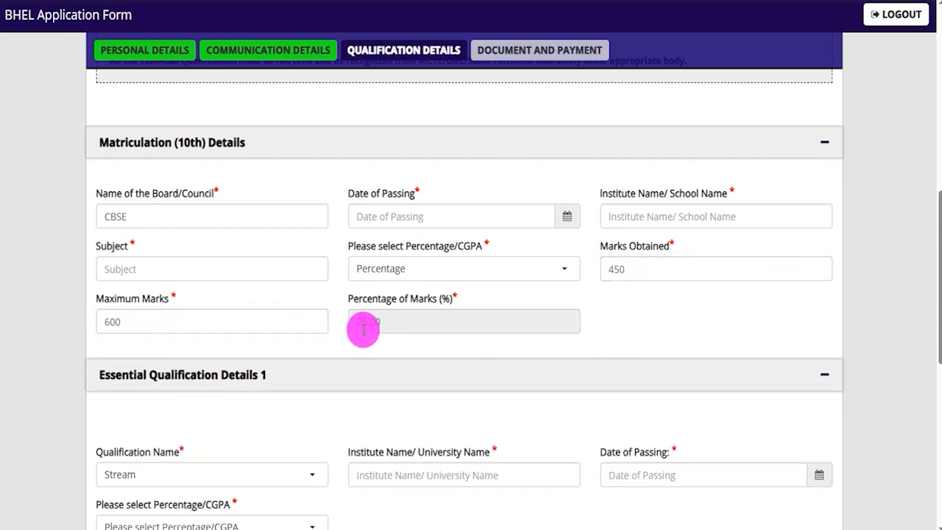
Step: Set the matriculation result type to CGPA and go over the CGPA obtained, Total CGPA and Calculated Percentage fields
click(440, 274)
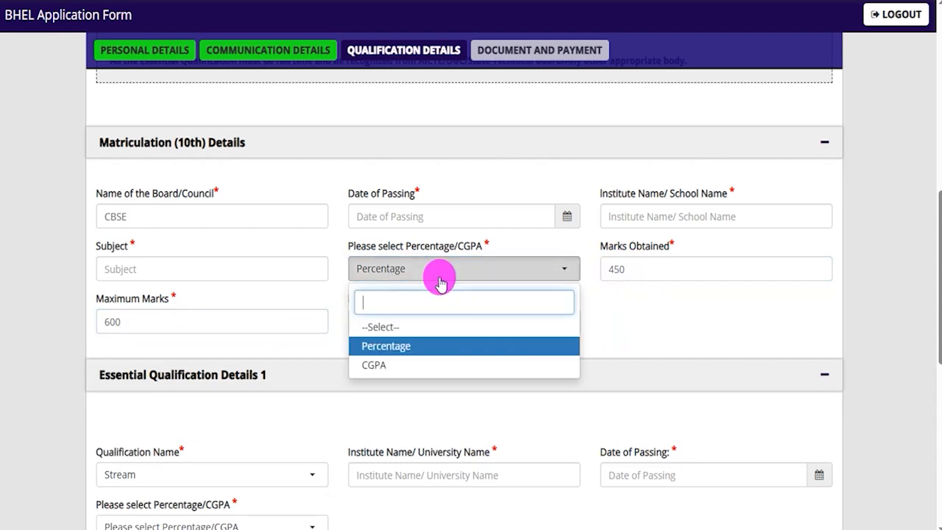
click(372, 365)
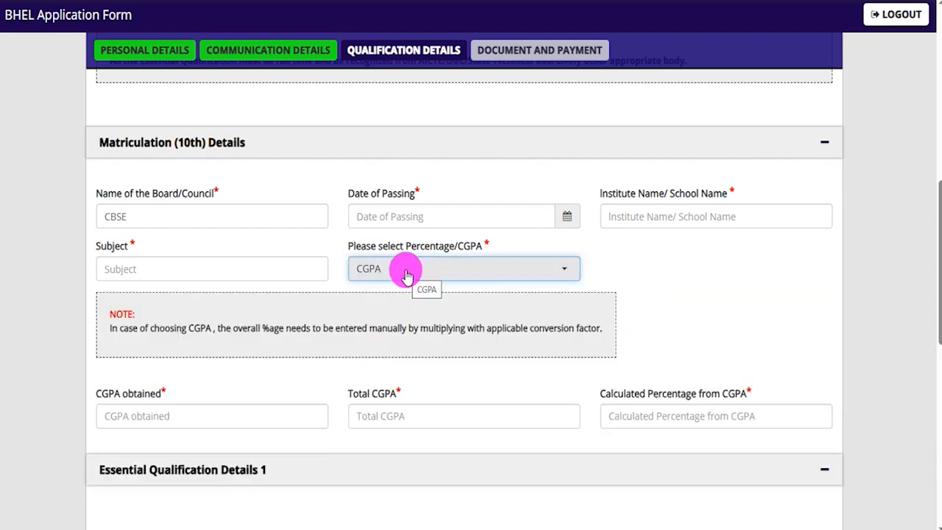
drag(115, 391, 142, 410)
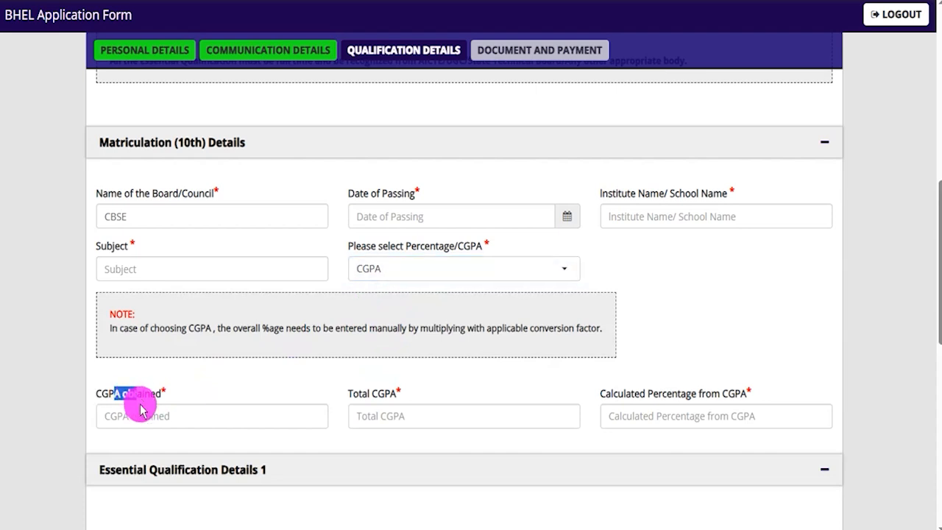
click(142, 416)
click(384, 413)
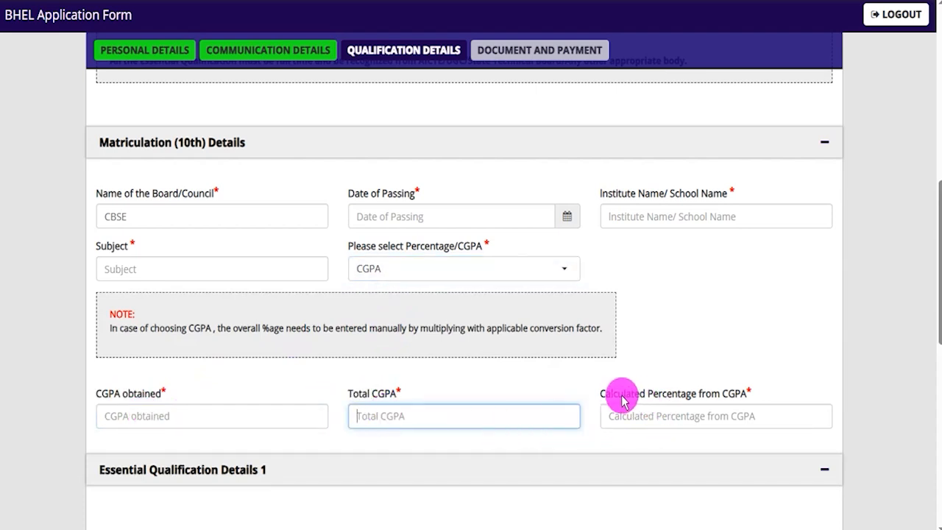
drag(621, 398, 671, 398)
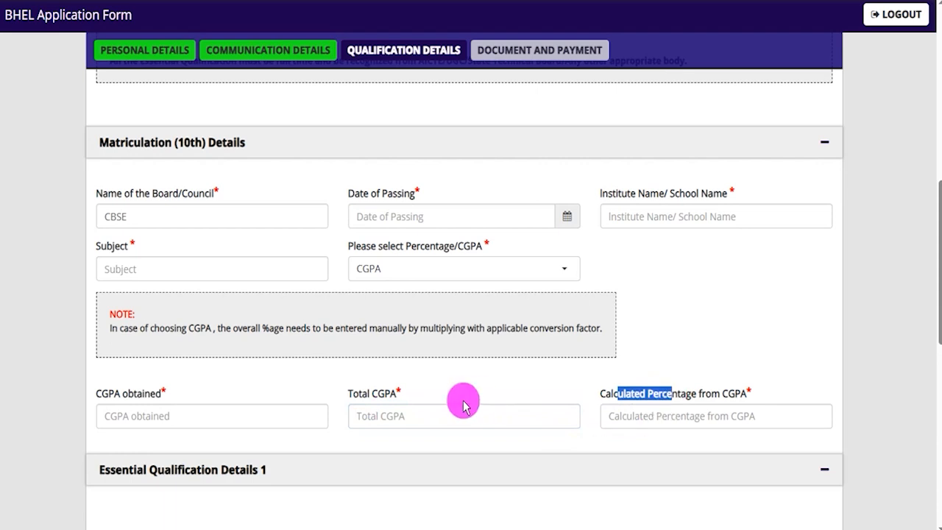
Step: Set the qualification name under Essential Qualification Details 1 to ITI In Fitter and place the cursor in its institute name field
scroll(373, 409, down, 5)
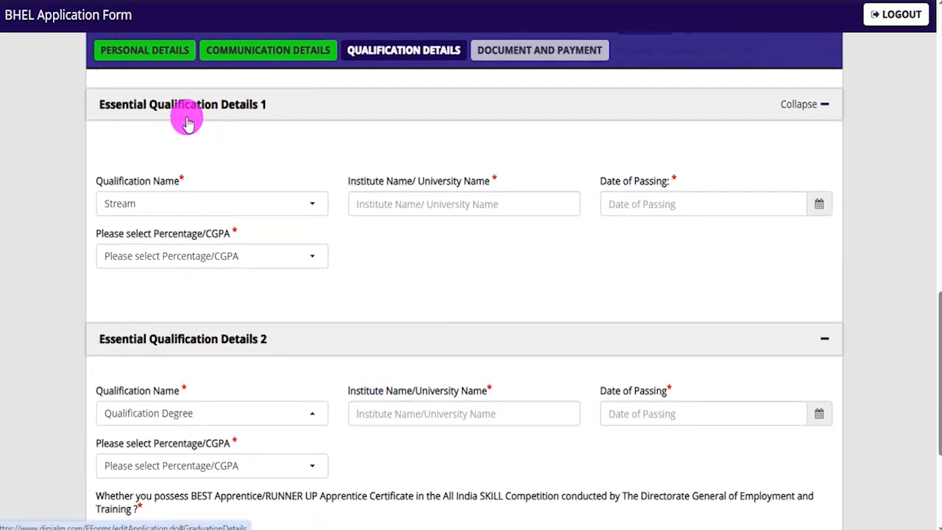
click(190, 201)
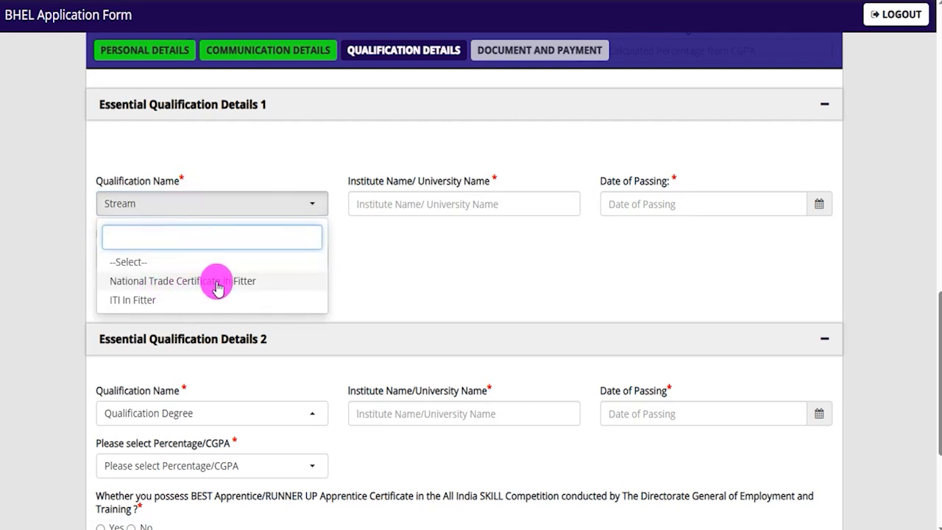
click(139, 302)
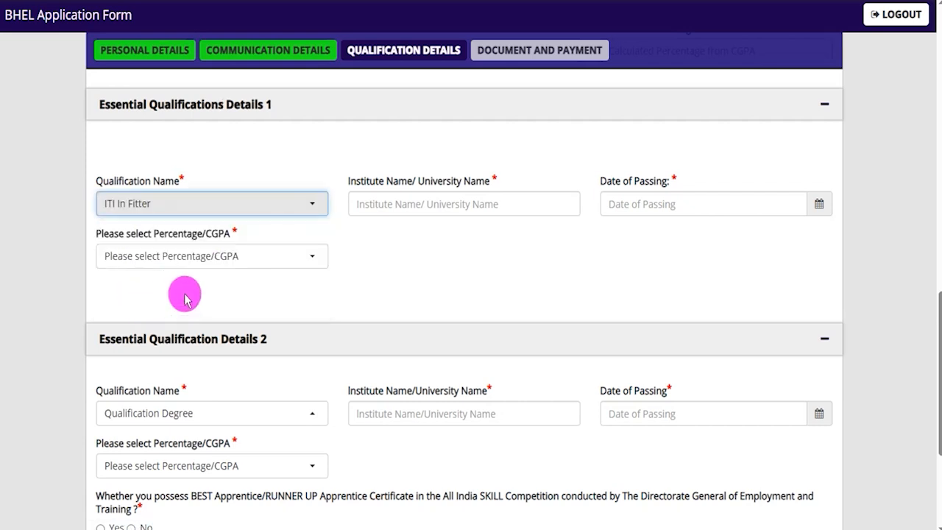
click(397, 204)
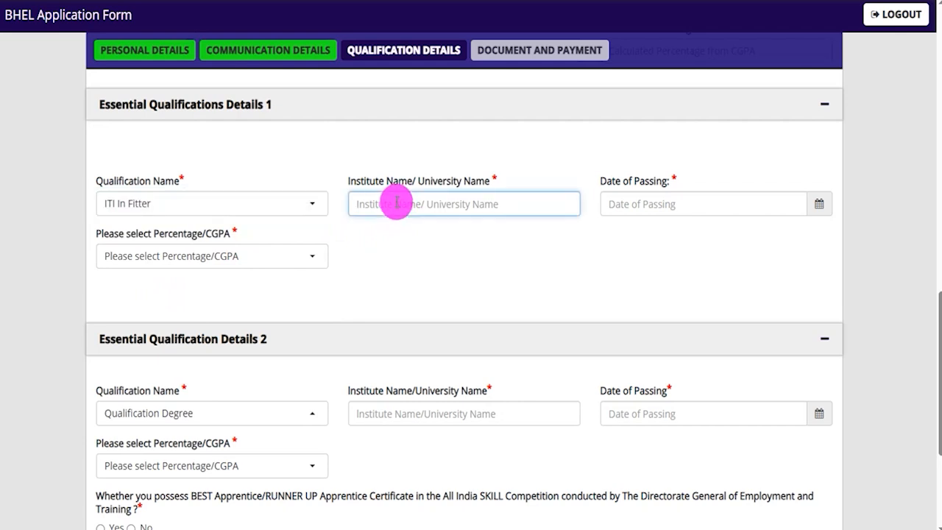
click(286, 203)
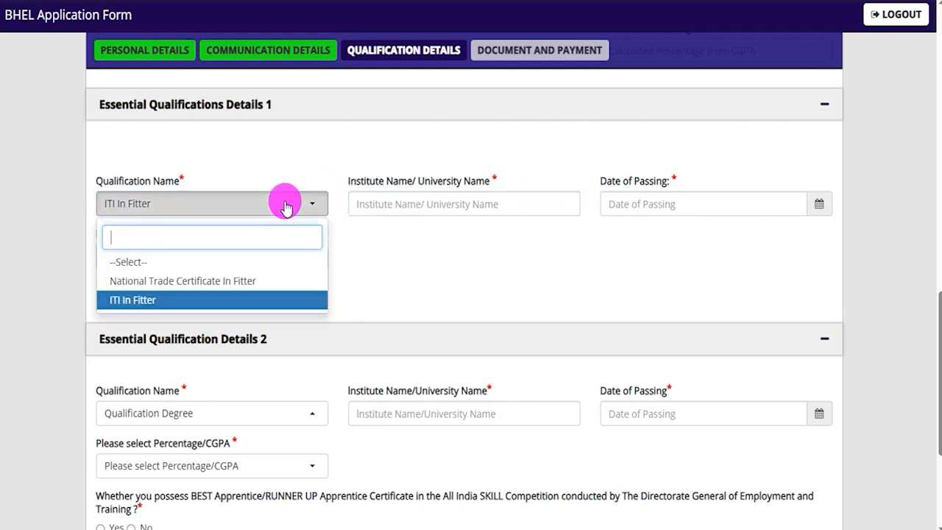
click(401, 204)
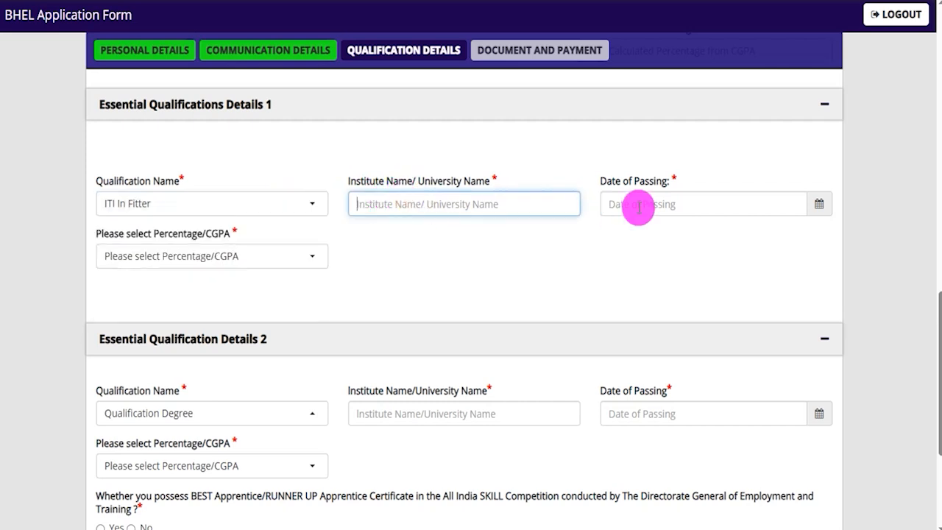
Step: Check the Date of Passing calendar under Essential Qualifications Details 1, and enter a Percentage result with 450 marks obtained out of 600
click(818, 206)
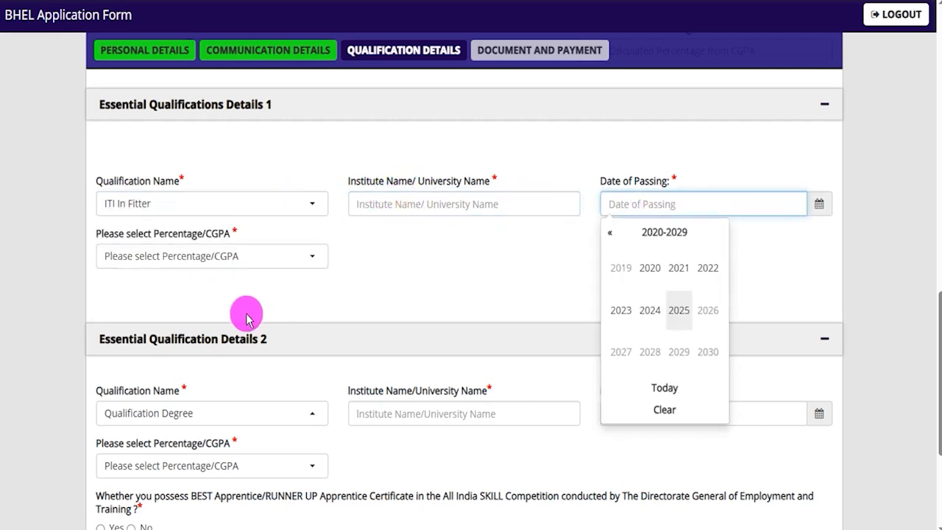
click(223, 257)
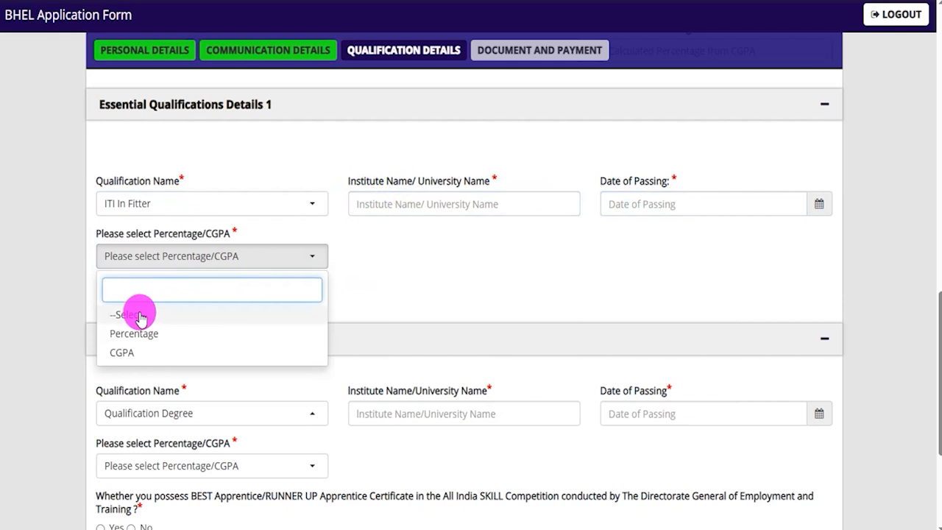
click(134, 334)
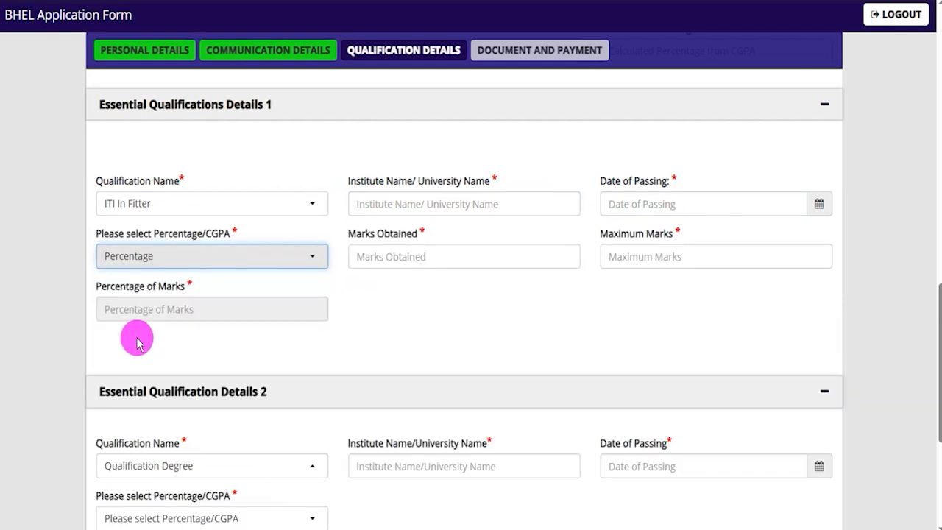
click(430, 256)
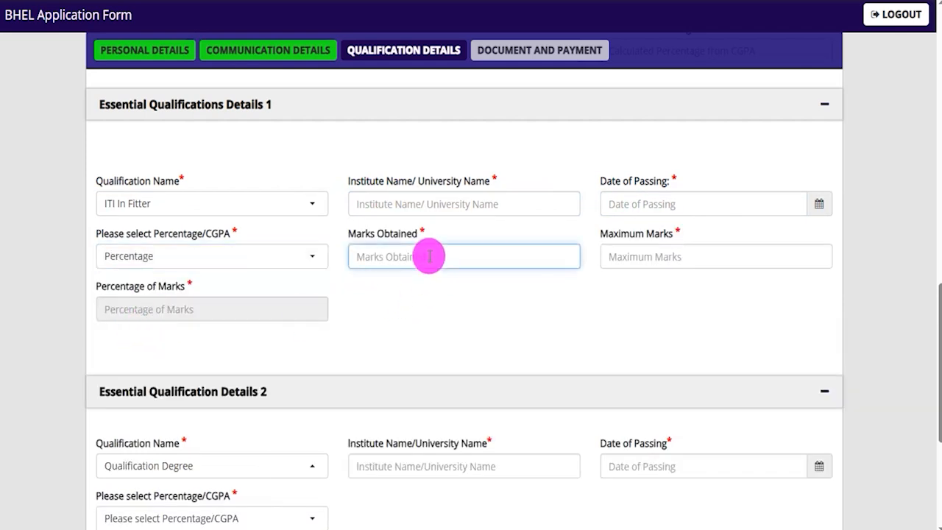
text(450)
click(690, 257)
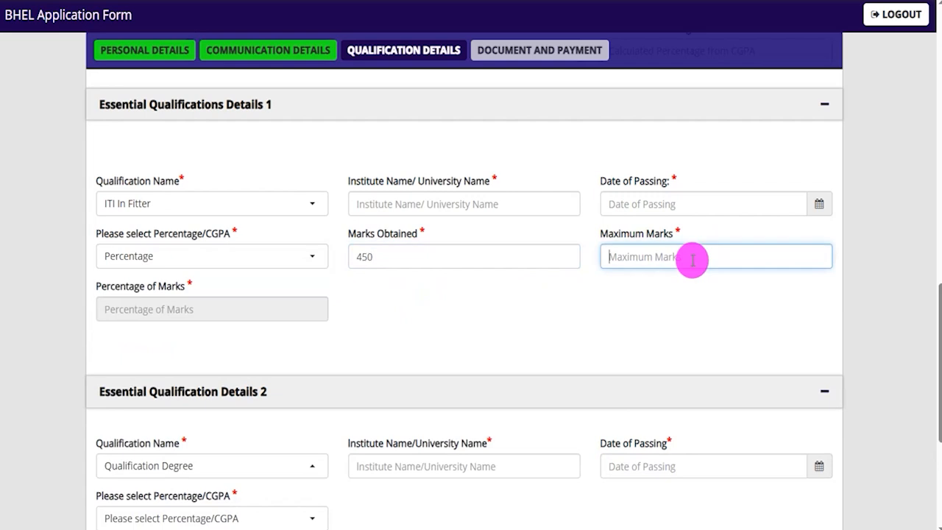
text(600)
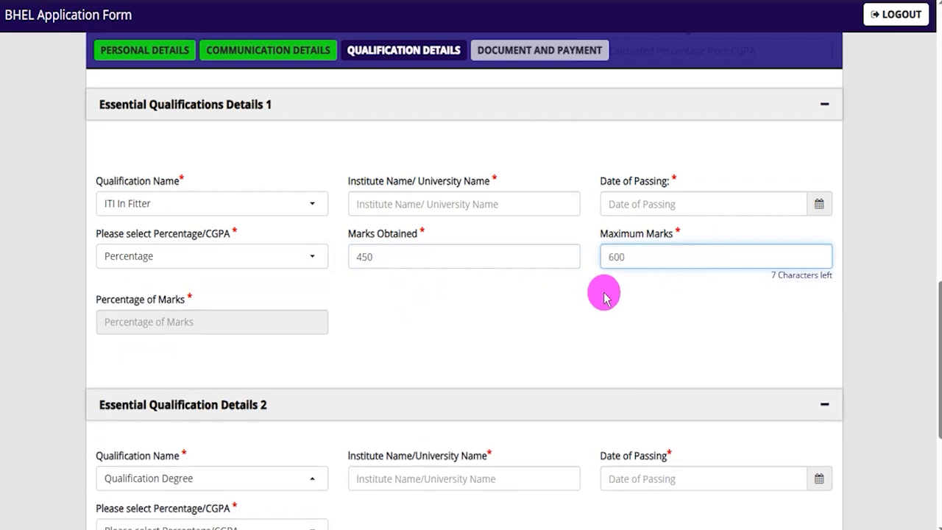
click(632, 285)
drag(117, 291, 156, 295)
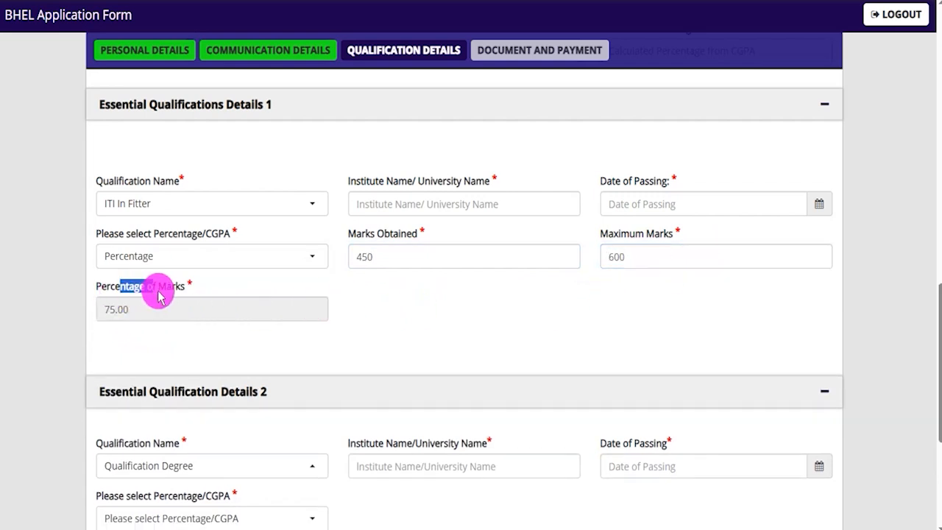
click(347, 338)
Step: Set the Essential Qualification Details 2 name to National Apprenticeship Certificate (NAC) in Fitter and look at its institute name and Date of Passing fields
scroll(350, 340, down, 1)
scroll(350, 340, down, 2)
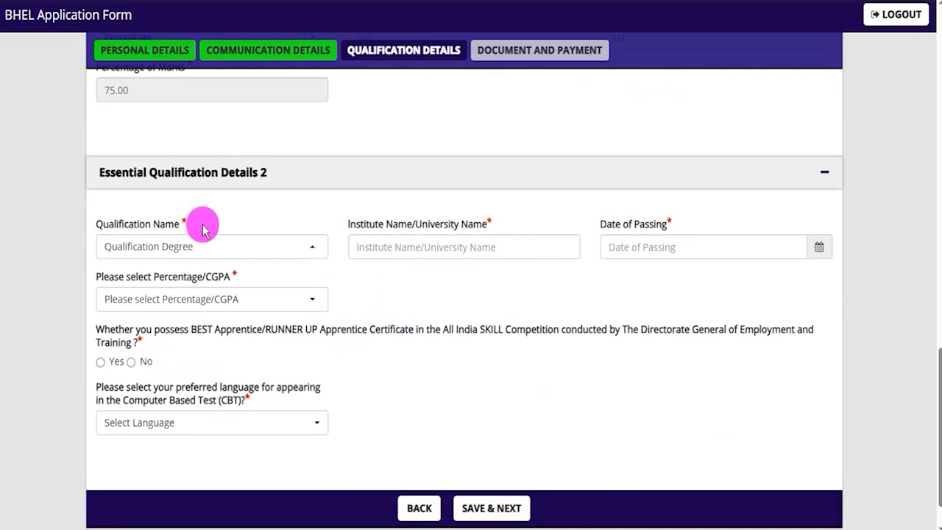
click(203, 250)
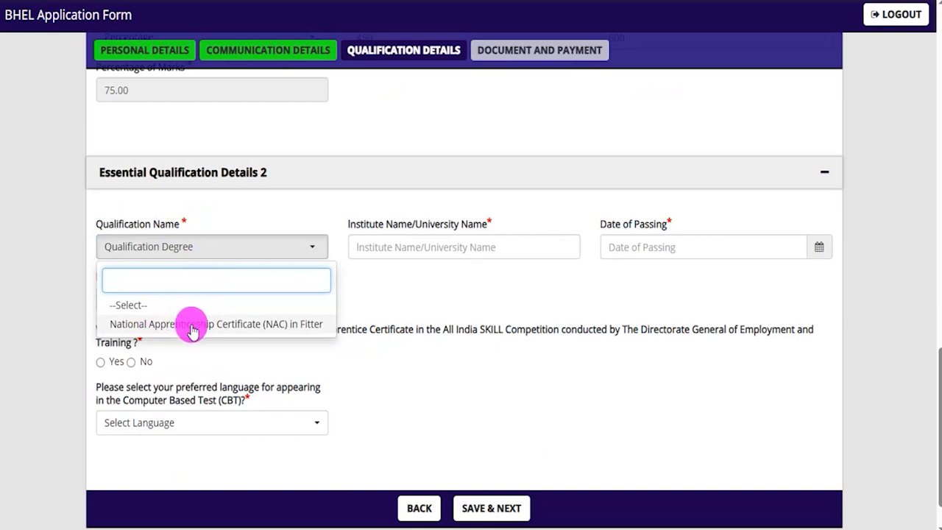
click(251, 325)
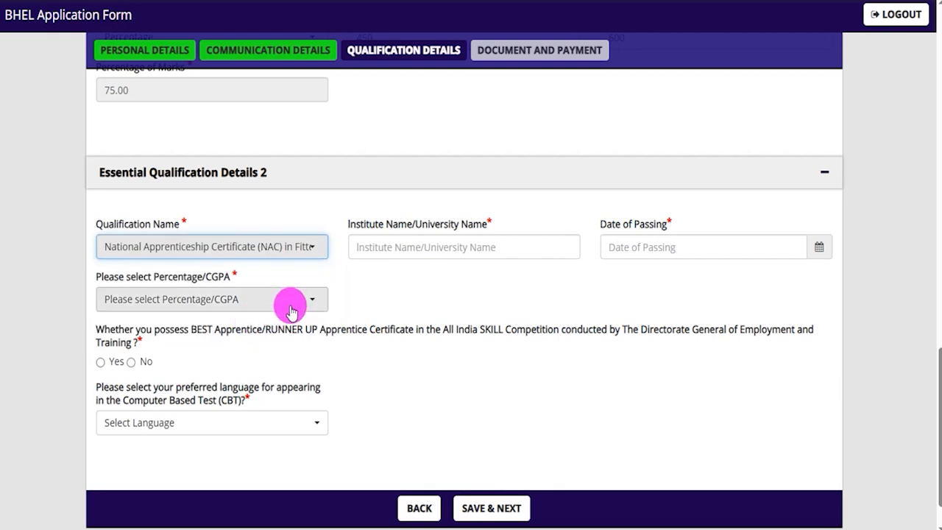
click(390, 251)
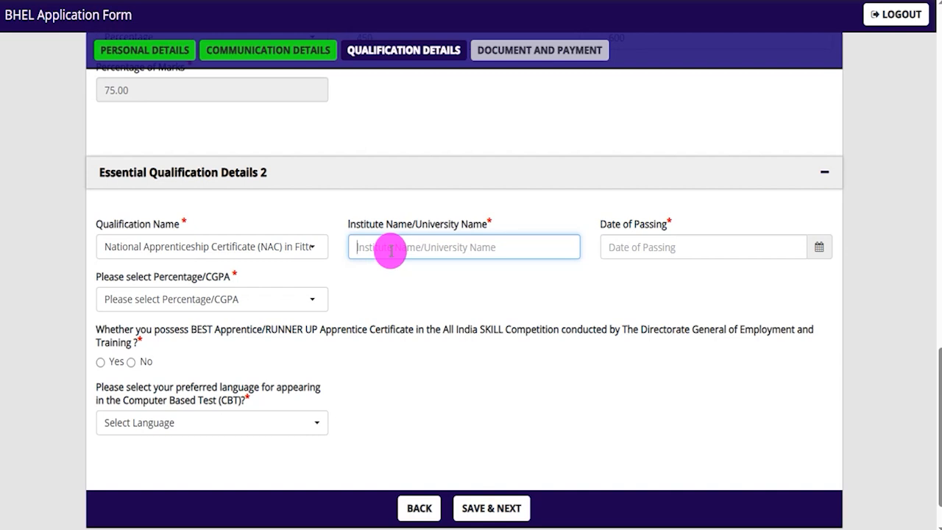
click(789, 246)
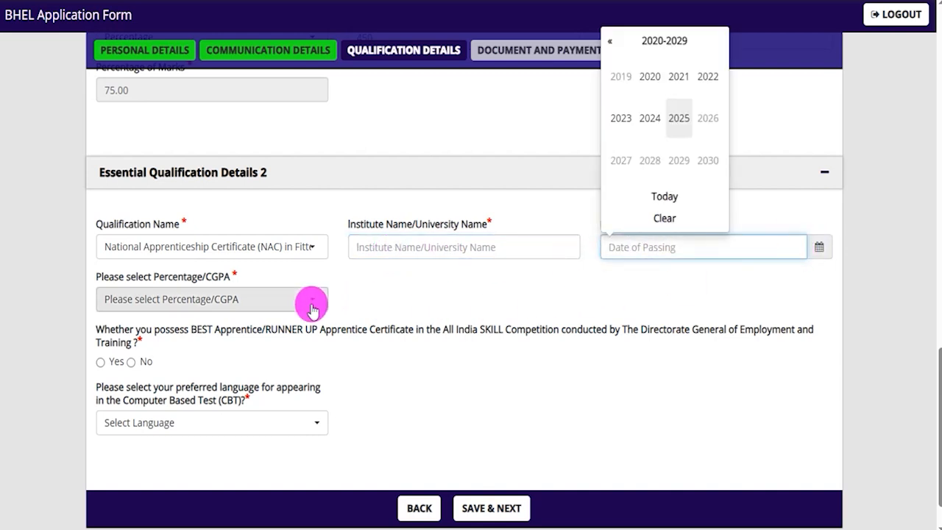
Step: Set the result type for the apprenticeship certificate to Percentage, with 450 marks obtained out of a maximum of 600
click(238, 296)
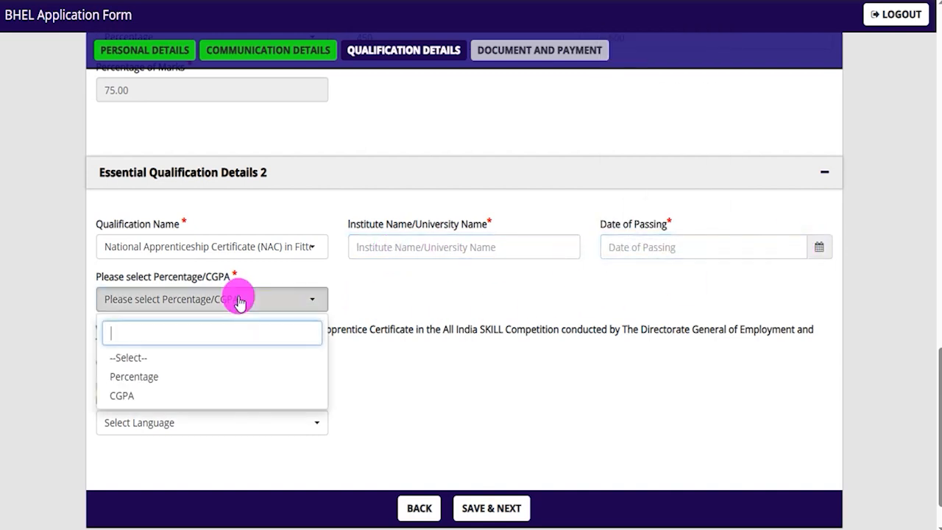
click(132, 379)
click(398, 296)
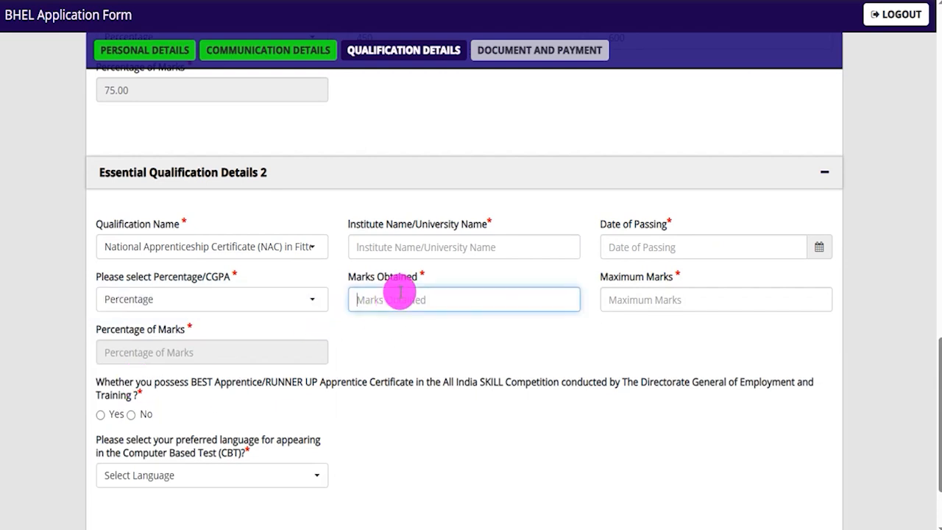
text(450)
key(Tab)
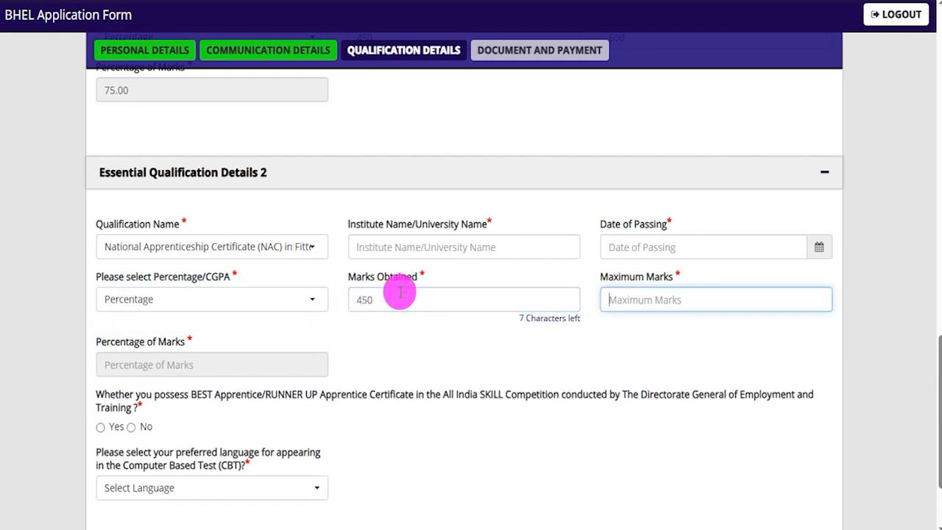
click(414, 338)
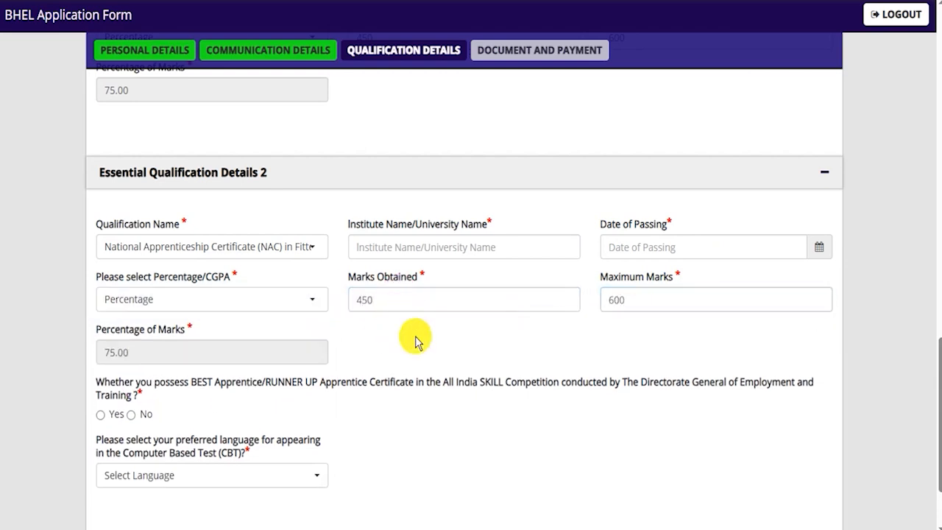
Step: Go over the BEST Apprentice/RUNNER UP certificate question, check the note for the Yes option, and answer No
scroll(421, 357, down, 3)
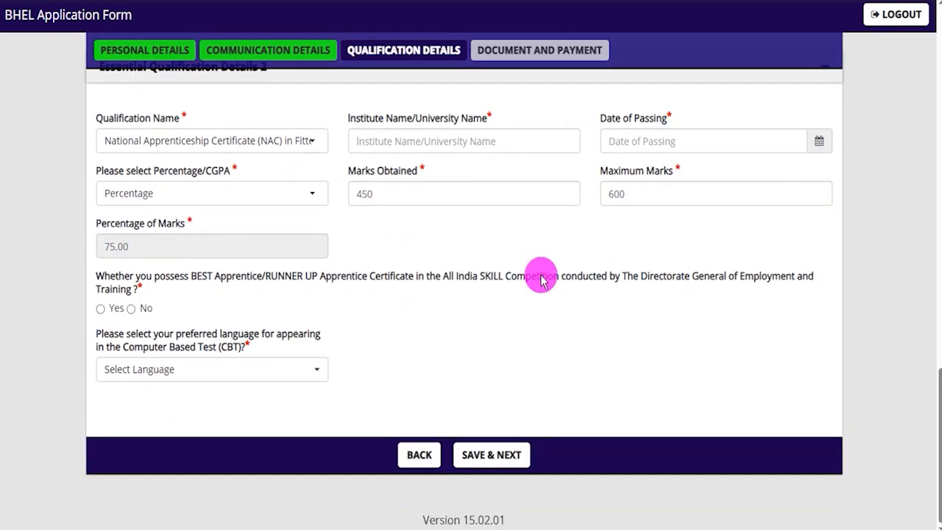
drag(452, 282, 537, 278)
drag(197, 279, 408, 278)
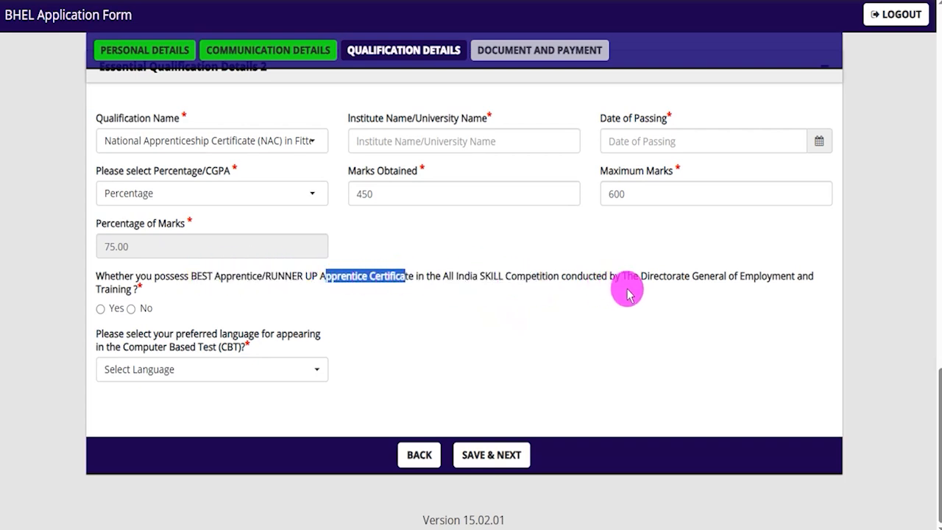
drag(647, 278, 188, 296)
click(170, 290)
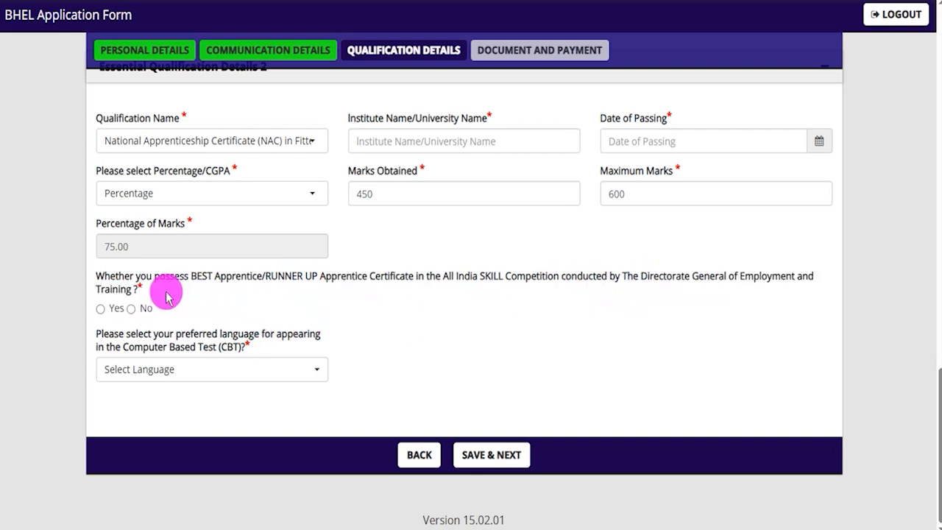
click(101, 308)
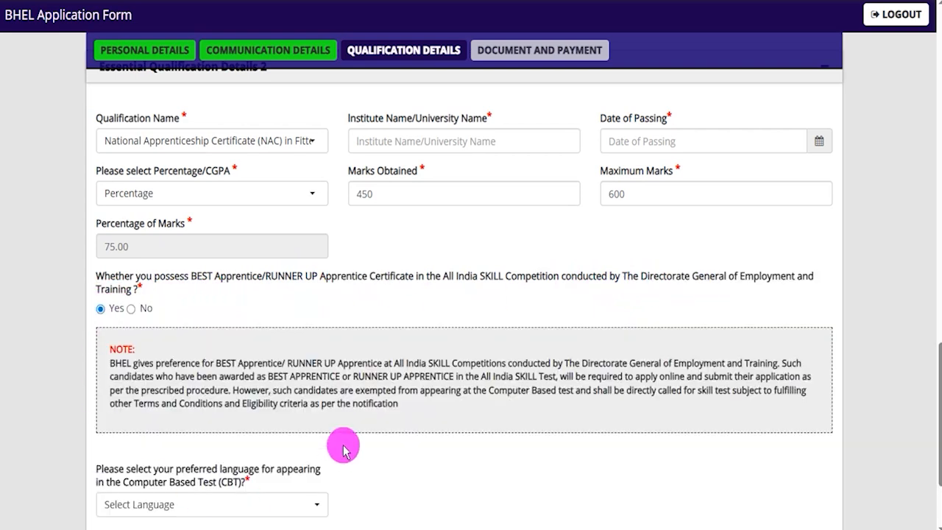
scroll(343, 443, down, 1)
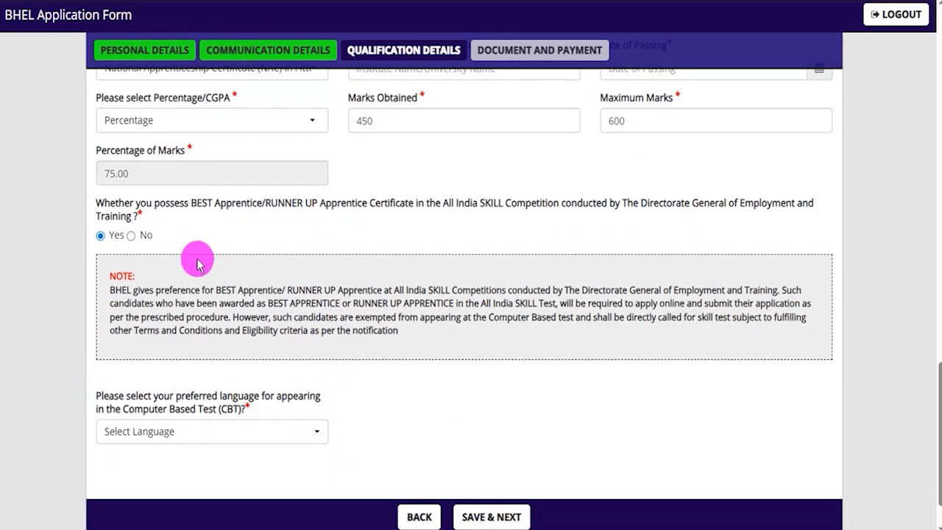
click(131, 235)
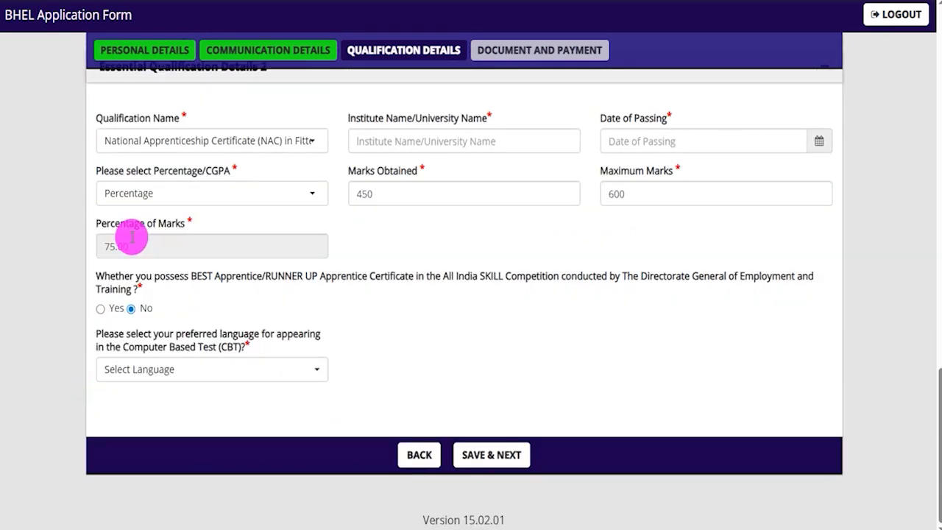
Step: Choose Hindi/English as the preferred Computer Based Test language and save the qualification details to continue to Document and Payment
click(193, 376)
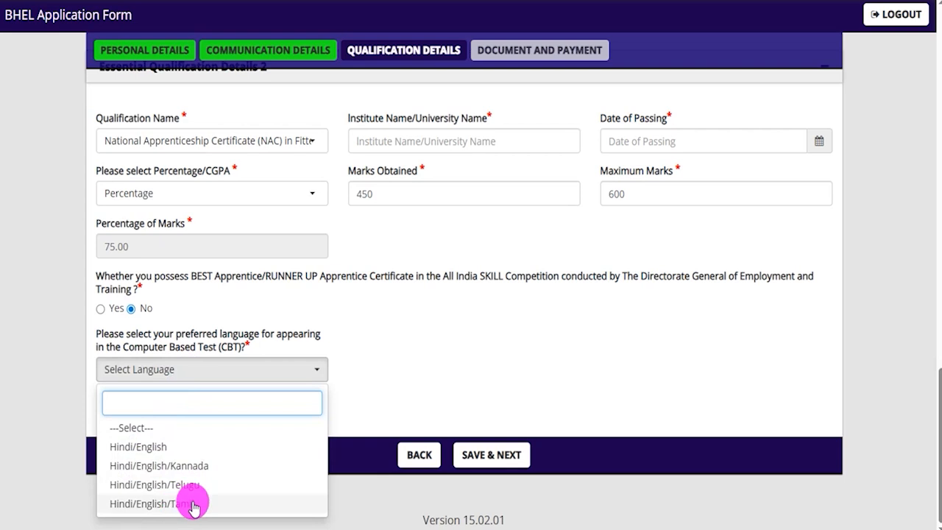
click(159, 447)
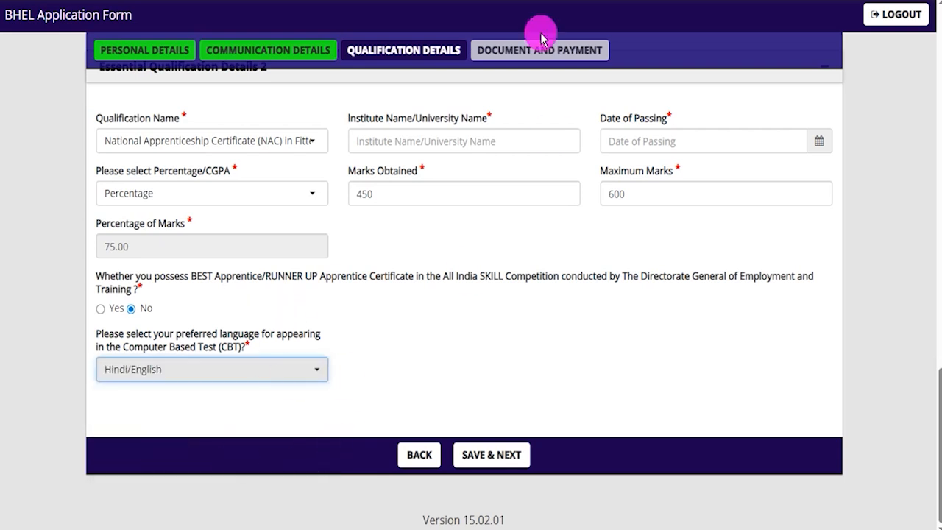
drag(595, 322, 518, 435)
click(516, 451)
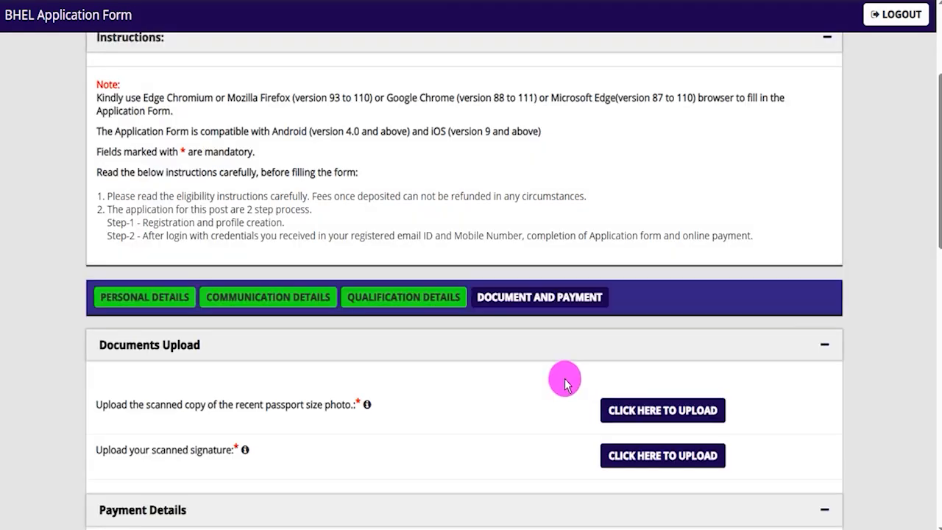
Step: Review the photo and signature upload items, examine the photograph's size, format and dimension instructions, and close the photograph upload dialog
mouse_move(253, 404)
mouse_down()
mouse_move(316, 405)
mouse_move(258, 416)
mouse_up()
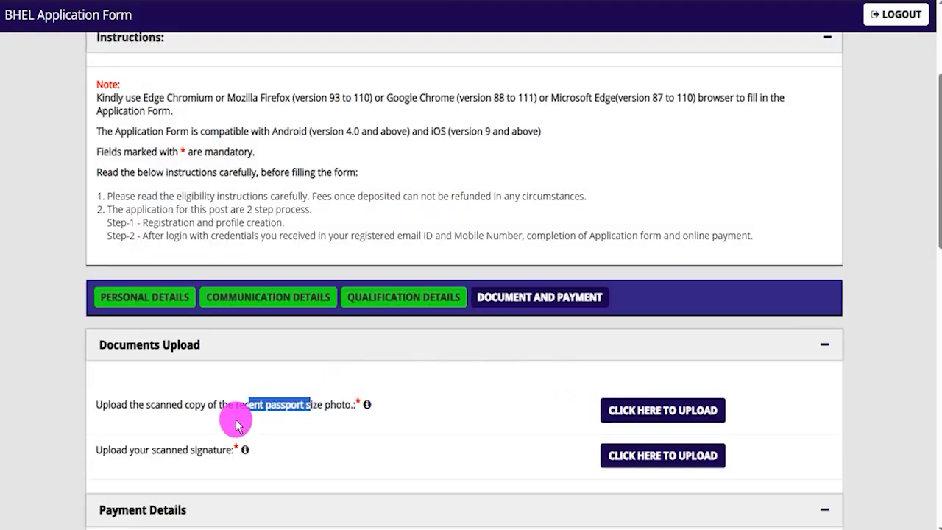
drag(166, 450, 210, 450)
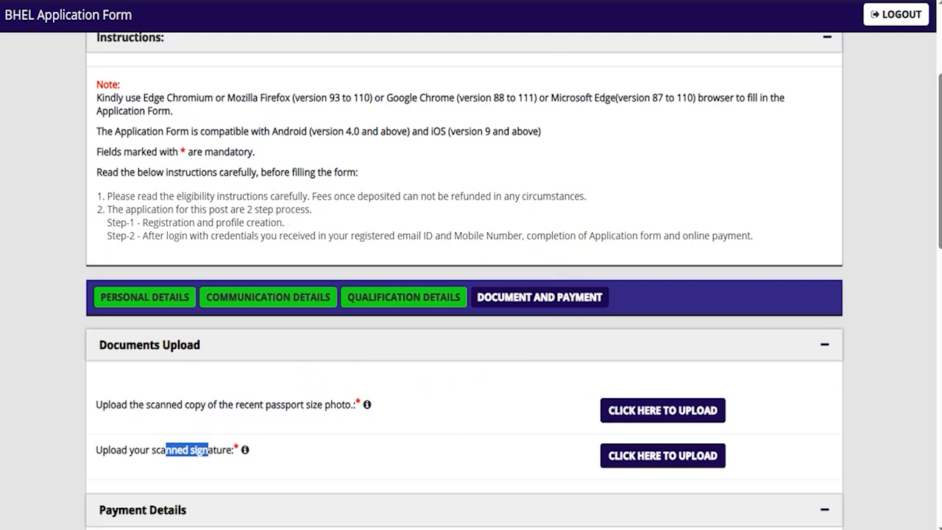
click(710, 417)
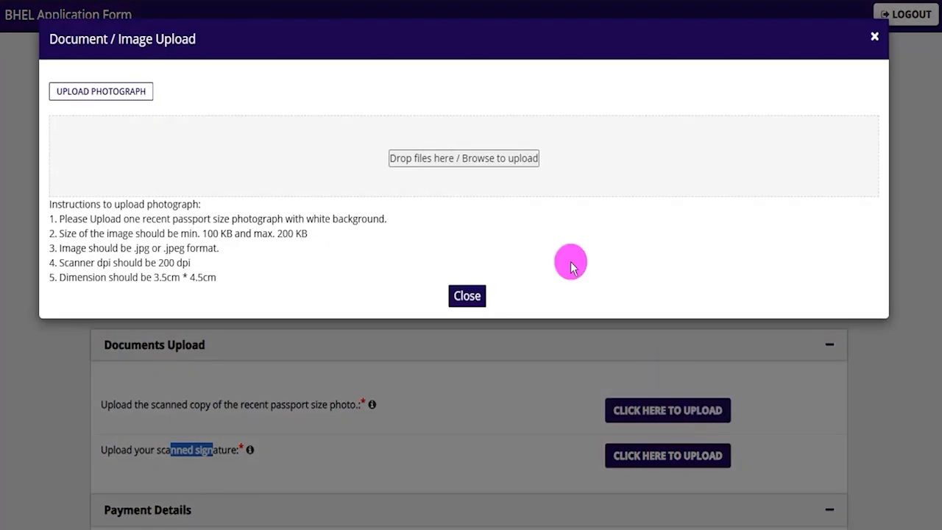
drag(202, 234, 293, 234)
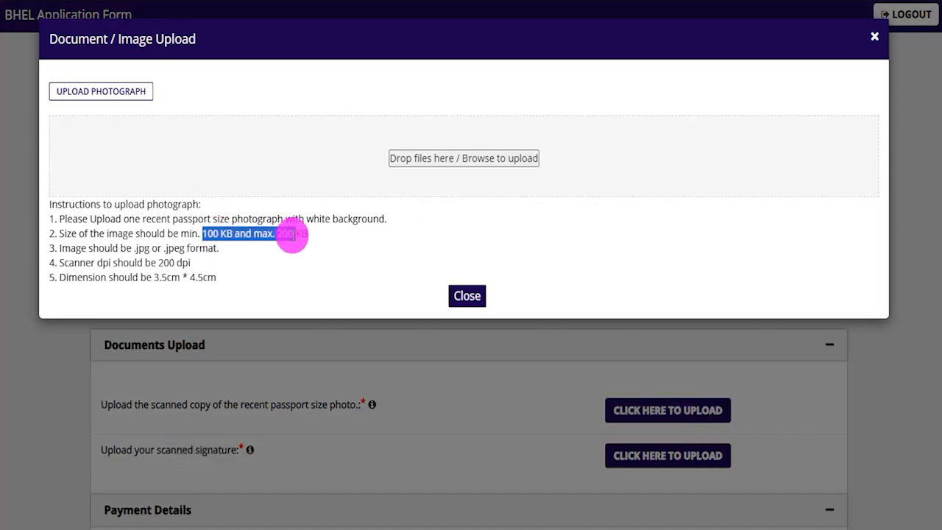
drag(137, 248, 189, 250)
drag(155, 277, 209, 277)
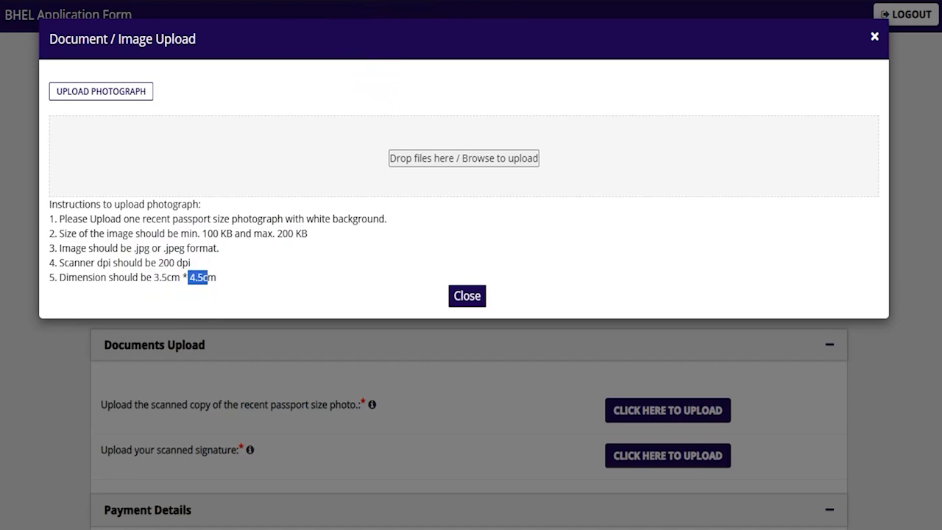
drag(672, 131, 555, 149)
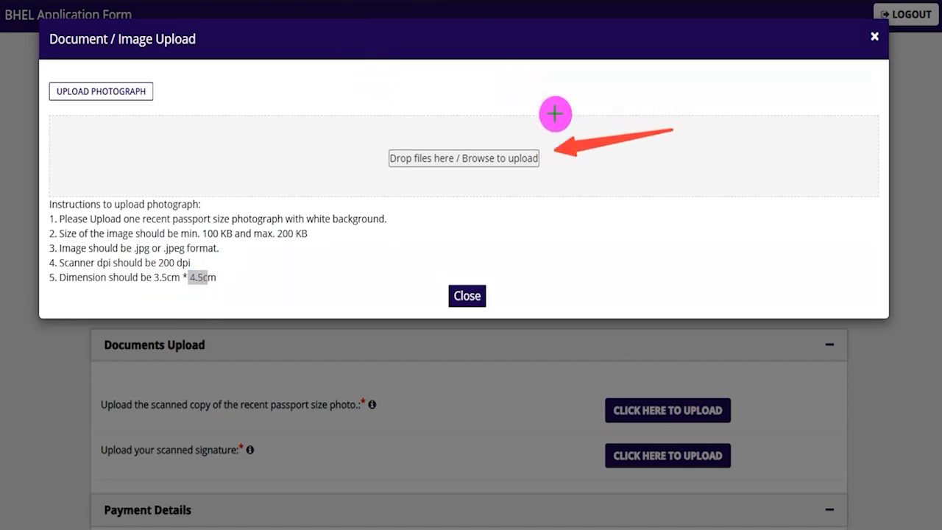
key(Escape)
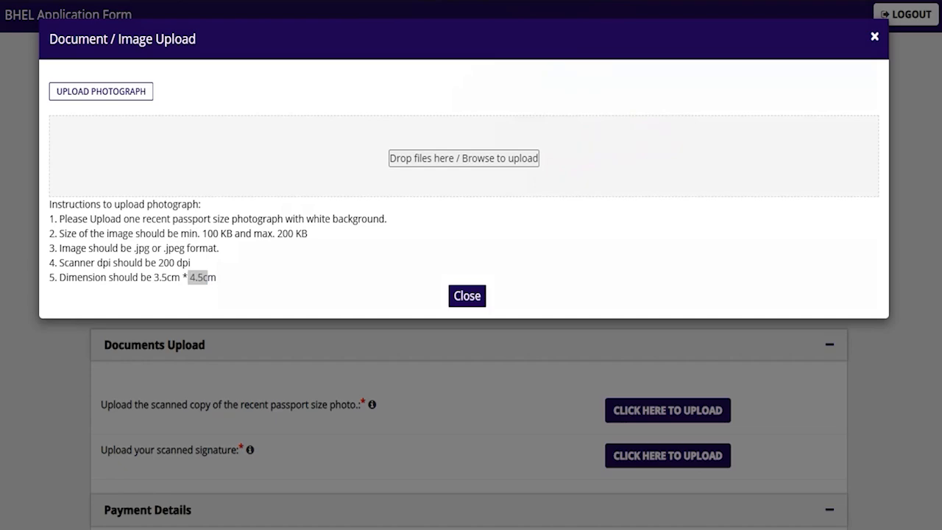
click(874, 36)
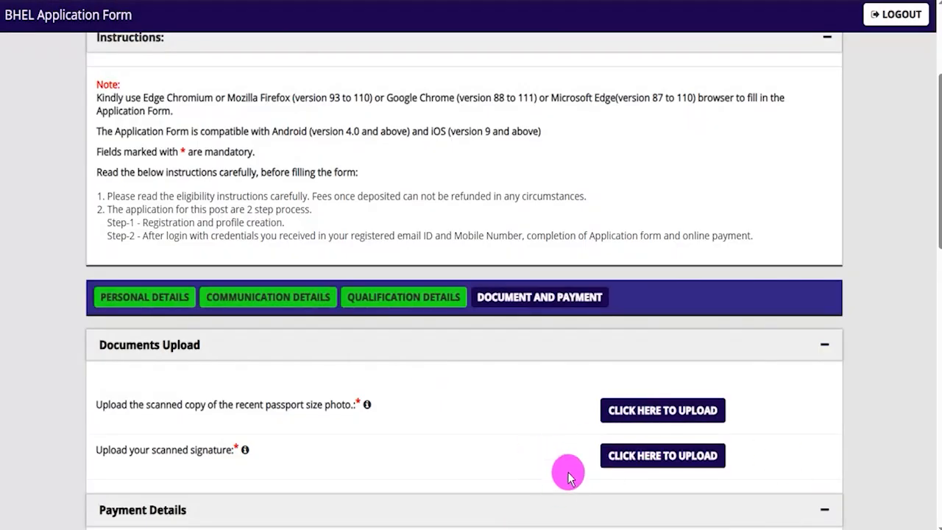
Step: Examine the signature upload dialog's file size and format requirements, close it, and go over the photo and signature upload items again
click(705, 460)
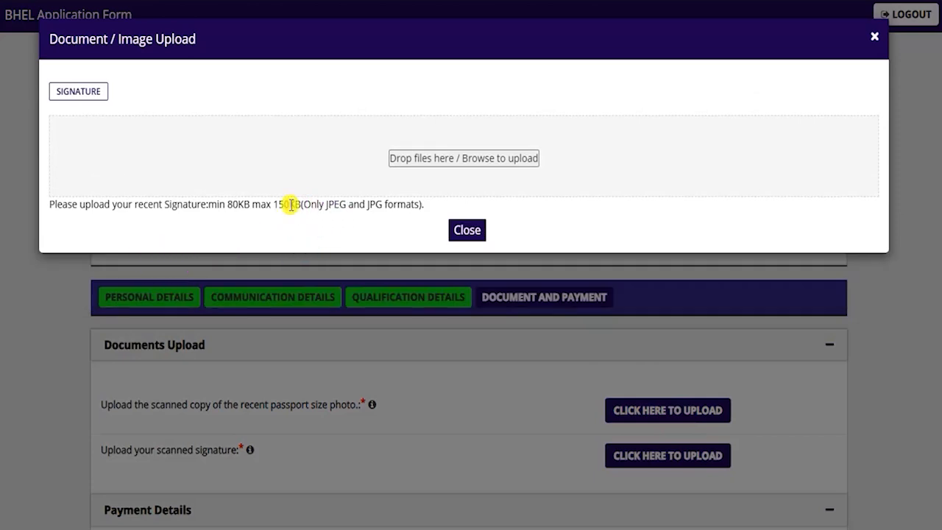
drag(227, 204, 375, 203)
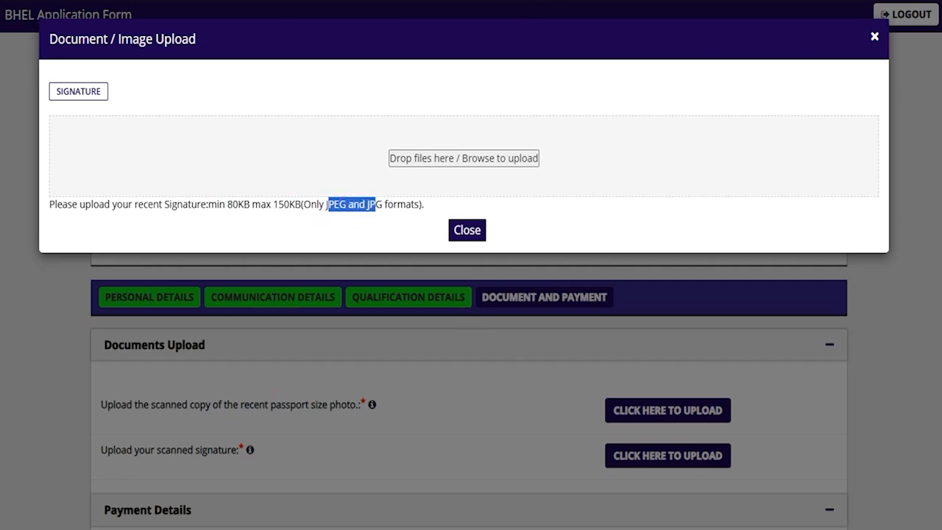
click(483, 166)
drag(533, 158, 557, 120)
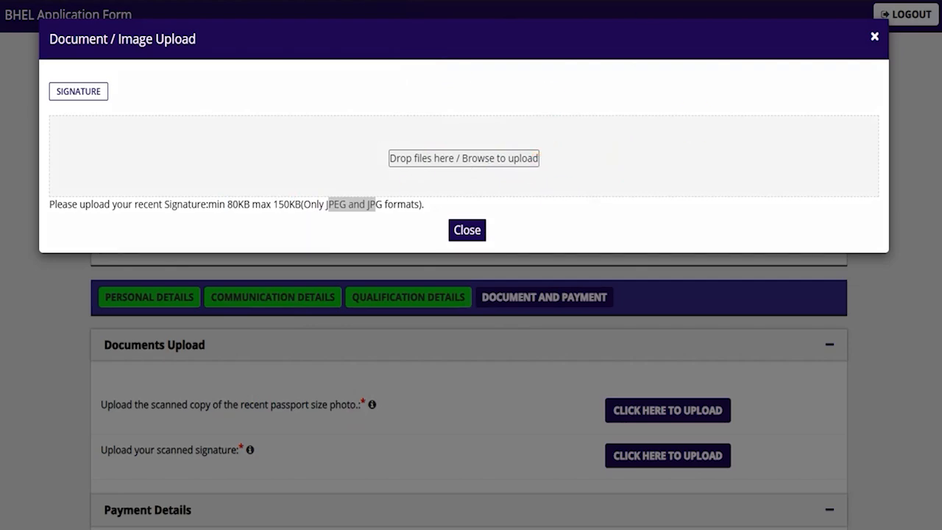
click(873, 37)
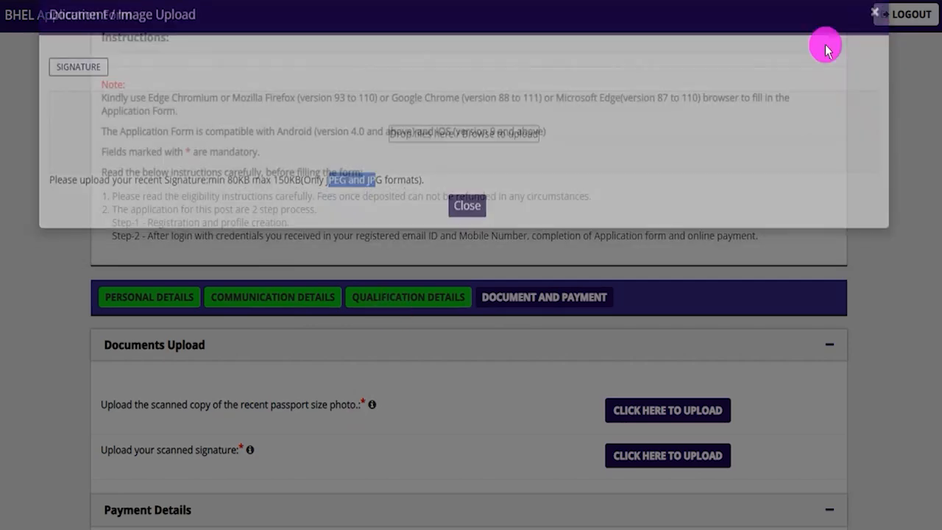
drag(194, 404, 286, 405)
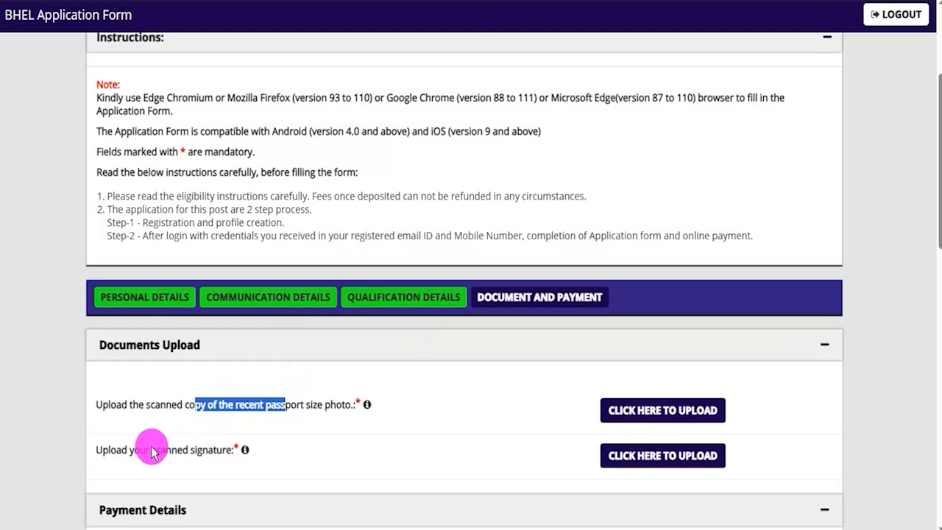
drag(151, 450, 180, 451)
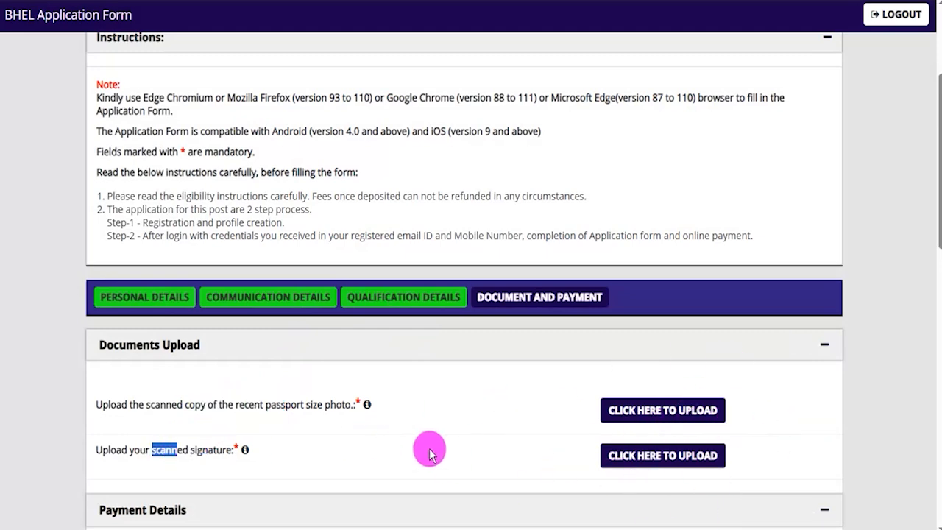
Step: Check the applicable registration fee in Payment Details against the category-wise application fees listed in the recruitment notice
scroll(430, 436, down, 7)
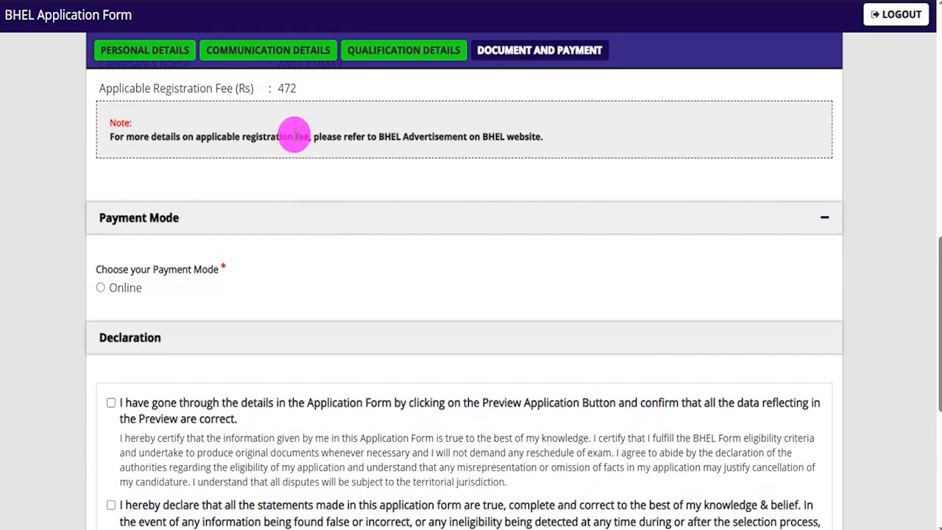
double_click(285, 88)
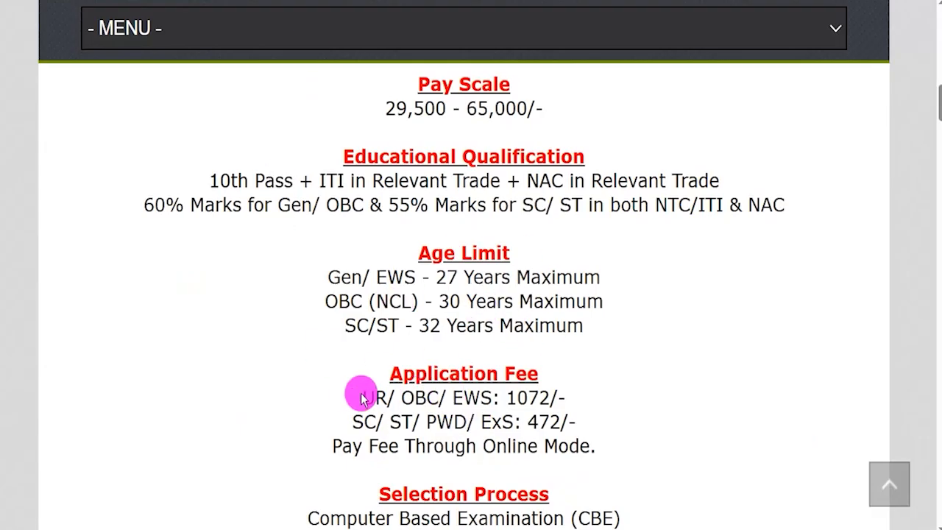
drag(366, 395, 567, 397)
drag(356, 421, 576, 421)
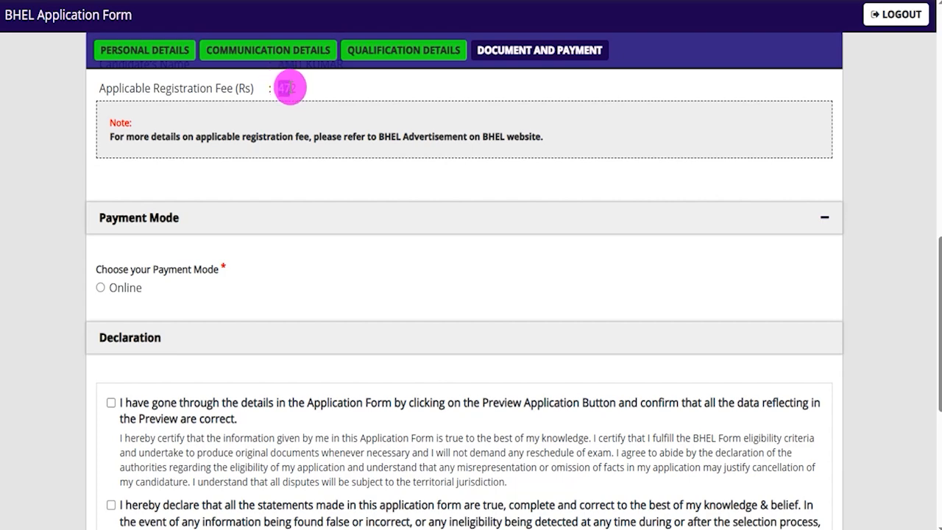
Step: Choose Online as the payment mode and accept all five declaration statements, including I Agree
scroll(226, 233, down, 1)
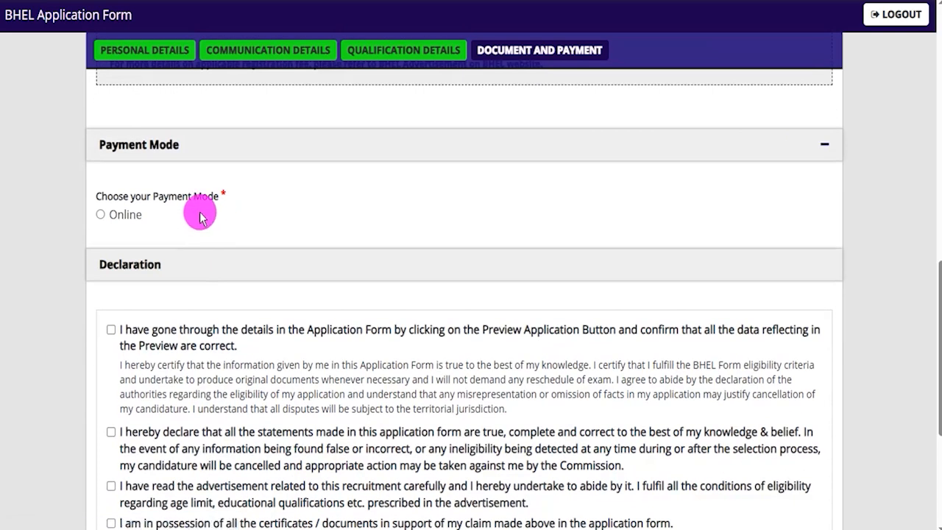
click(100, 214)
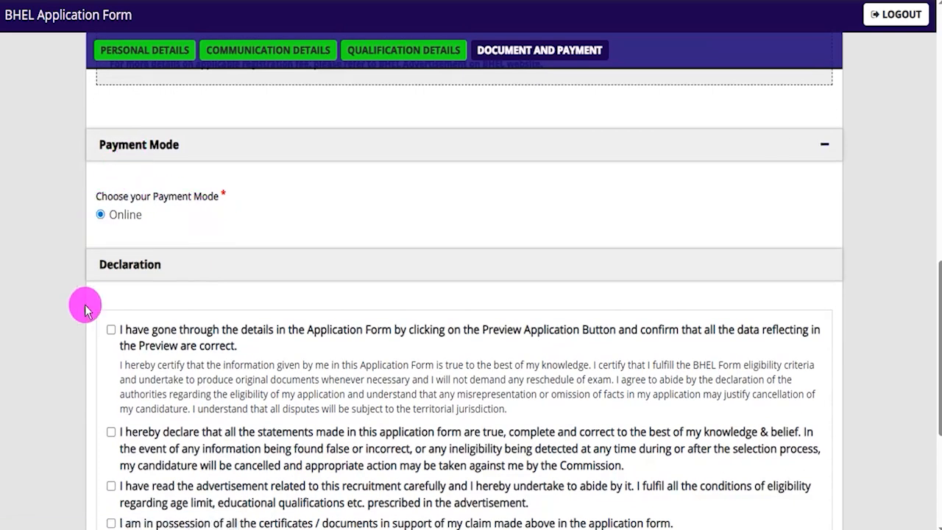
scroll(199, 262, down, 2)
click(111, 183)
click(111, 285)
click(111, 339)
click(111, 377)
click(113, 398)
Step: Review the captcha image and its entry field along with the form's Preview and Submit options
scroll(316, 395, down, 2)
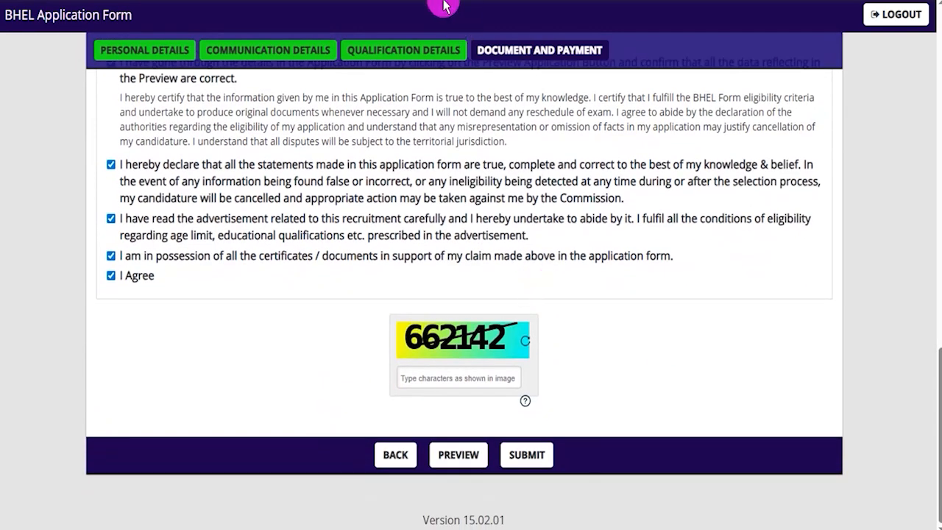
drag(508, 345, 543, 309)
drag(506, 381, 552, 336)
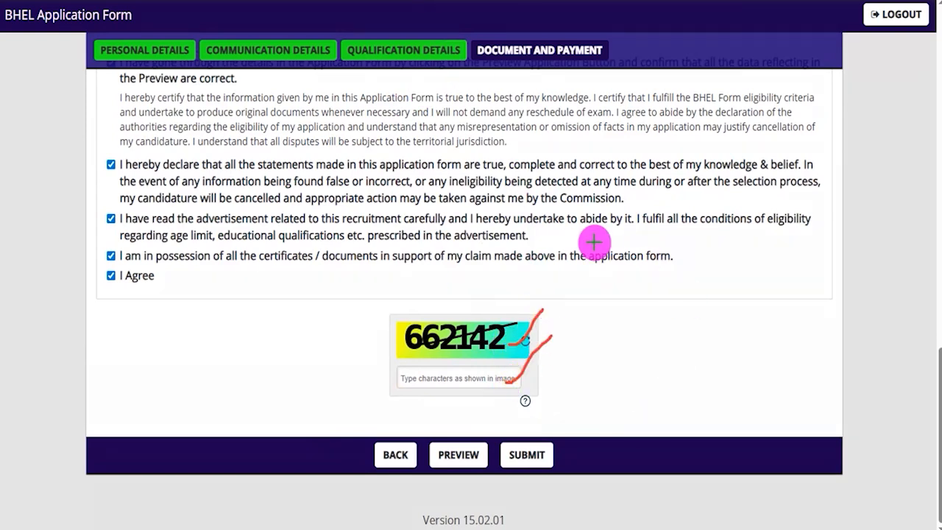
drag(372, 519, 430, 472)
mouse_move(677, 311)
mouse_down()
mouse_move(610, 400)
mouse_move(572, 429)
mouse_up()
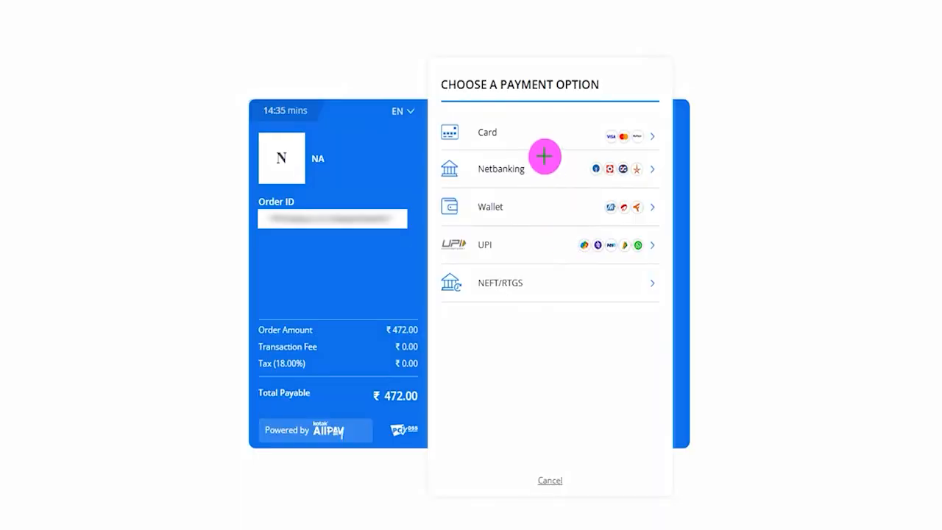
Step: Go over the available payment options: Card, Netbanking, Wallet, UPI and NEFT/RTGS
mouse_move(553, 121)
mouse_down()
mouse_move(535, 139)
mouse_move(565, 154)
mouse_up()
drag(523, 205, 547, 188)
drag(511, 249, 531, 234)
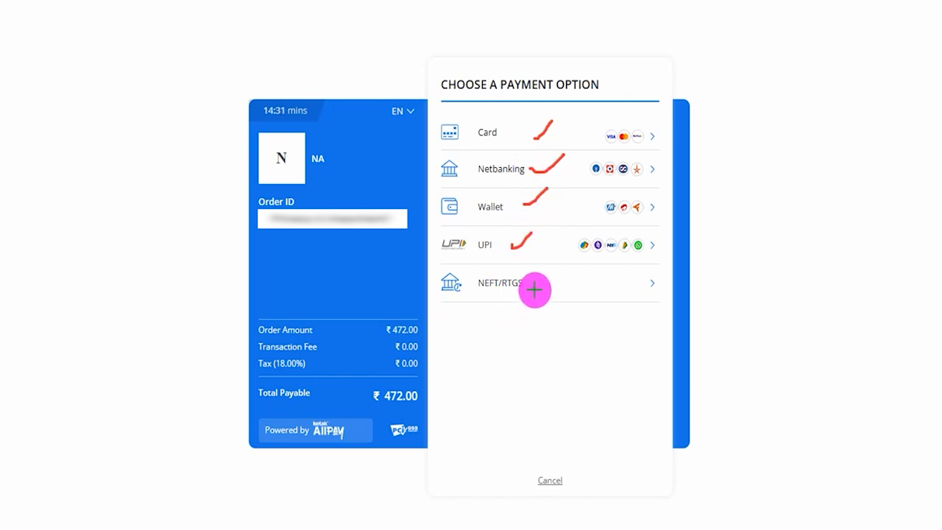
drag(535, 287, 561, 268)
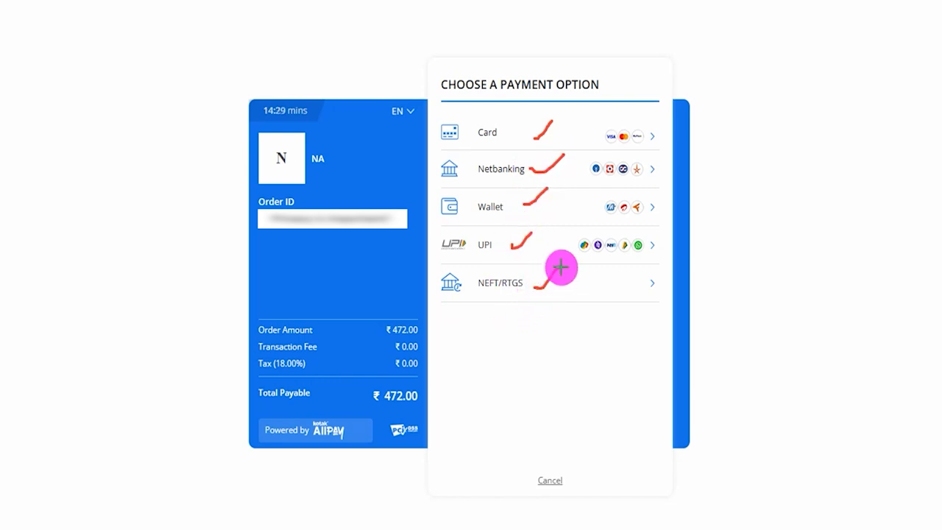
key(Escape)
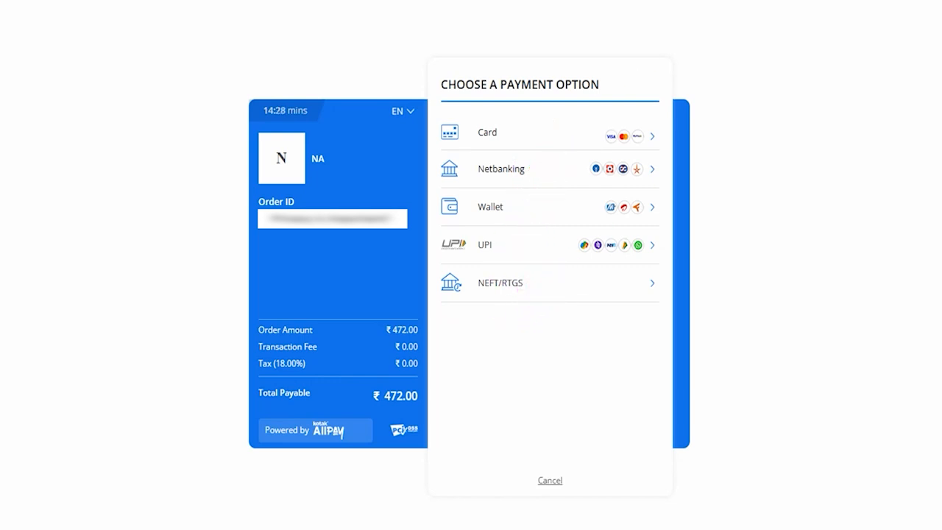
Step: Choose UPI as the payment option, review the UPI ID and Pay Now choices, and generate the payment QR code
click(494, 246)
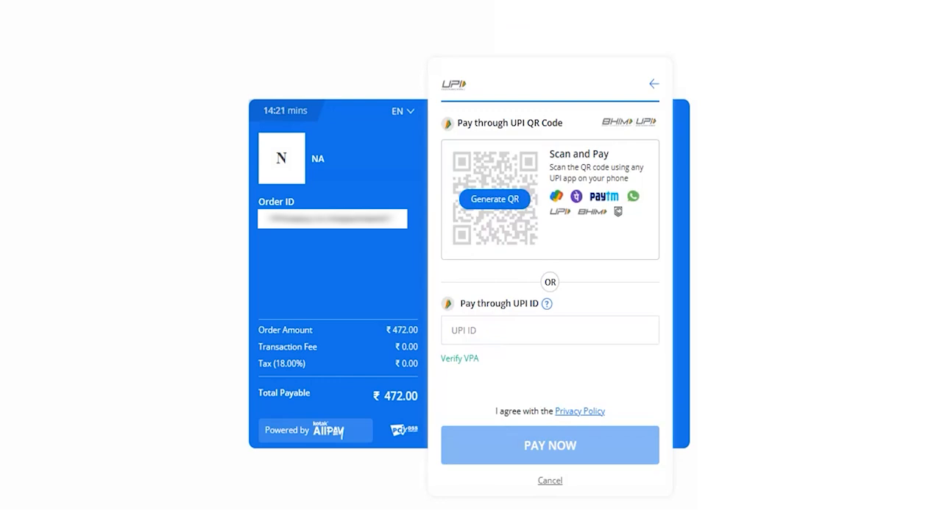
drag(532, 335, 562, 319)
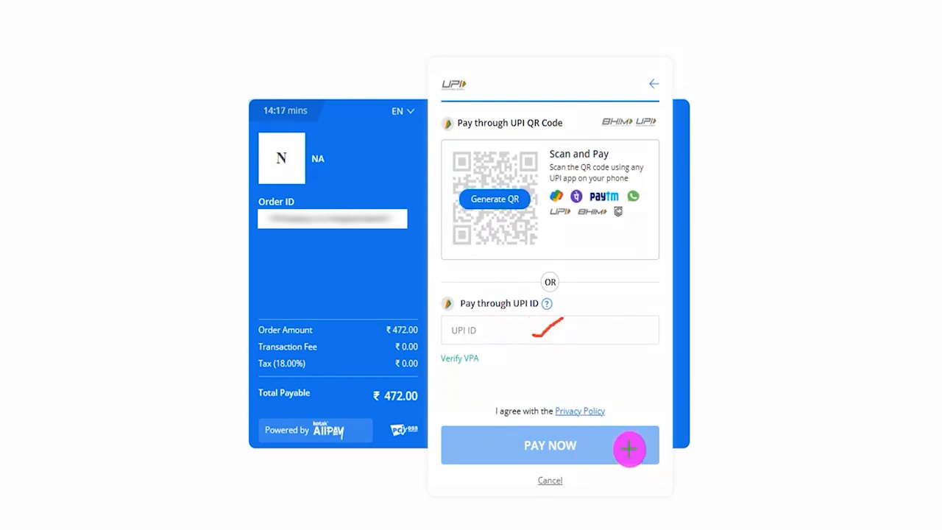
drag(614, 445, 638, 412)
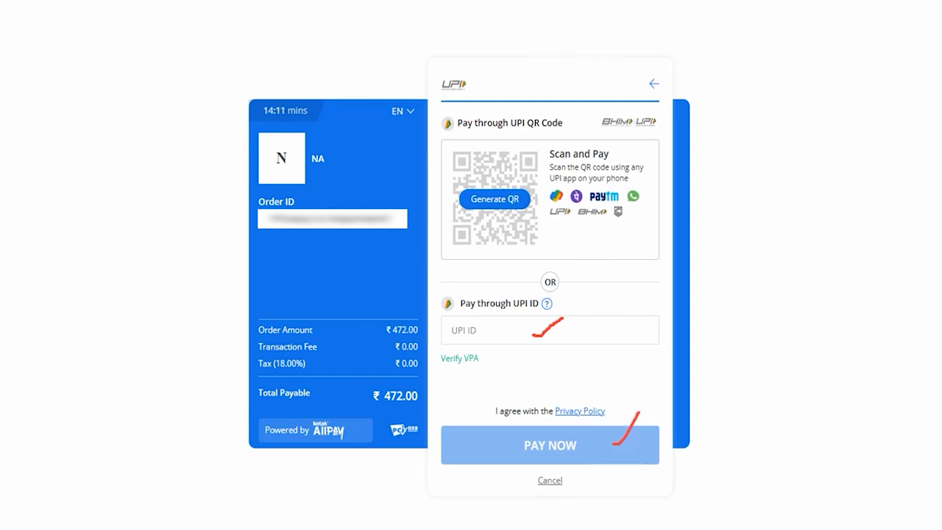
click(502, 205)
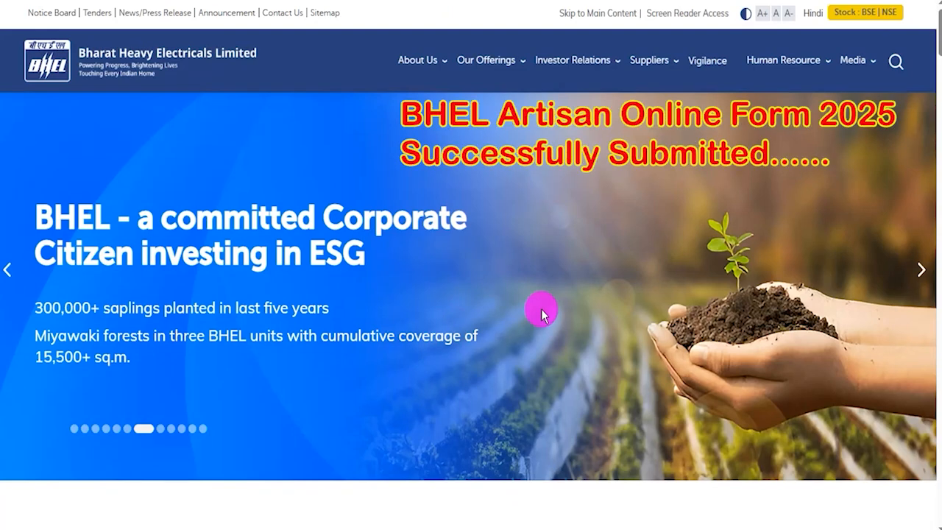
click(921, 271)
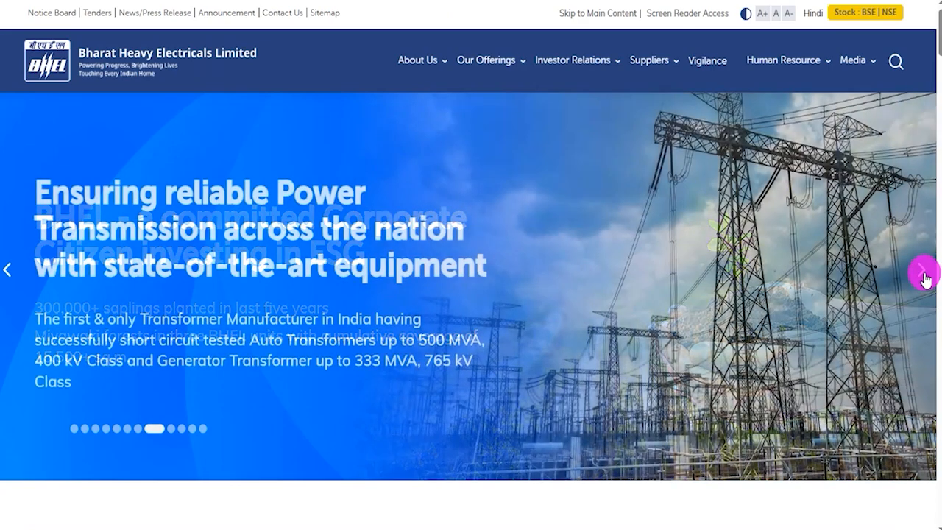
click(922, 274)
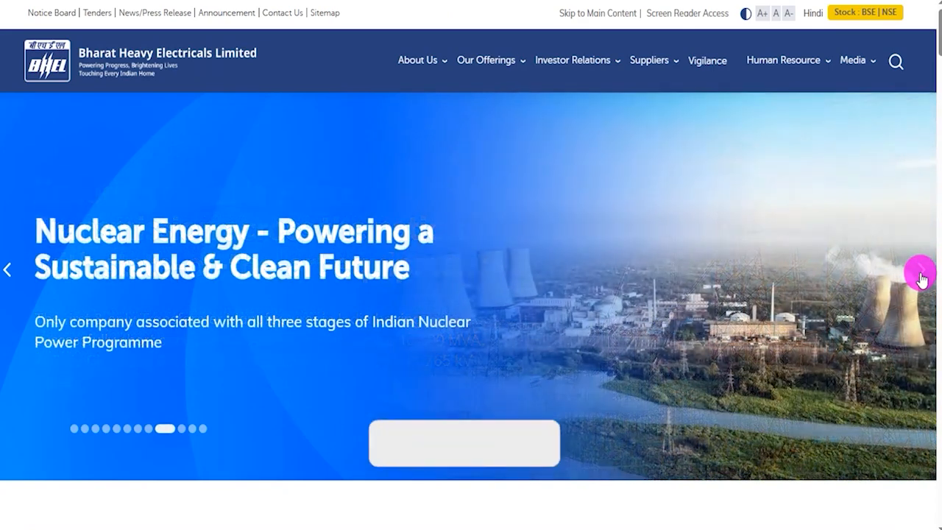
click(920, 274)
click(920, 276)
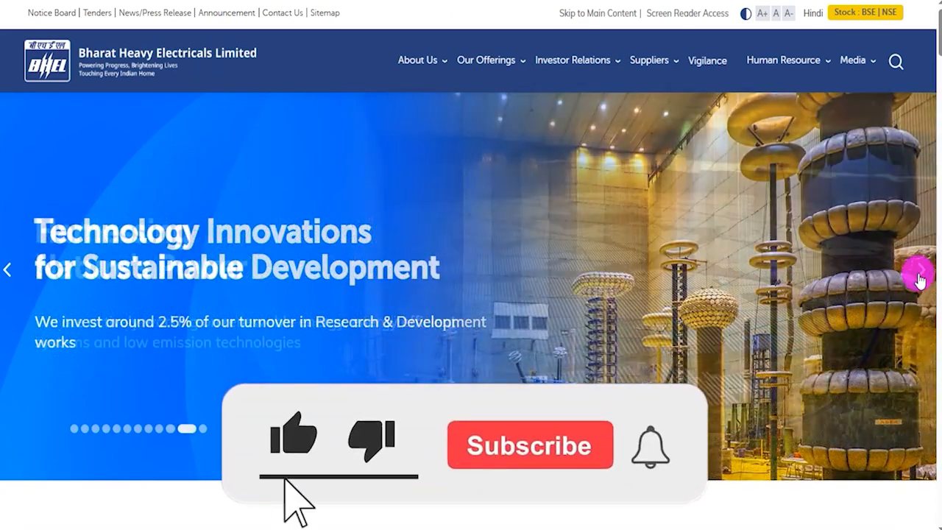
click(920, 276)
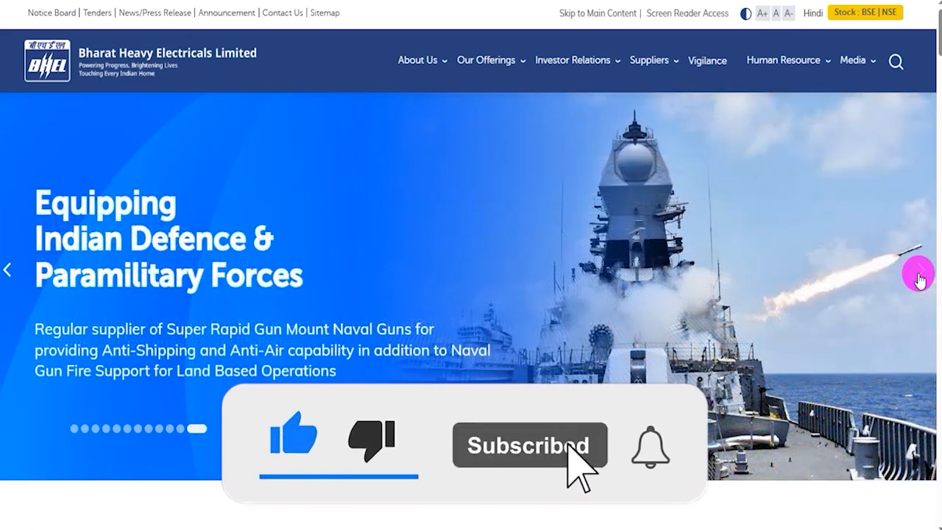
click(920, 277)
click(920, 276)
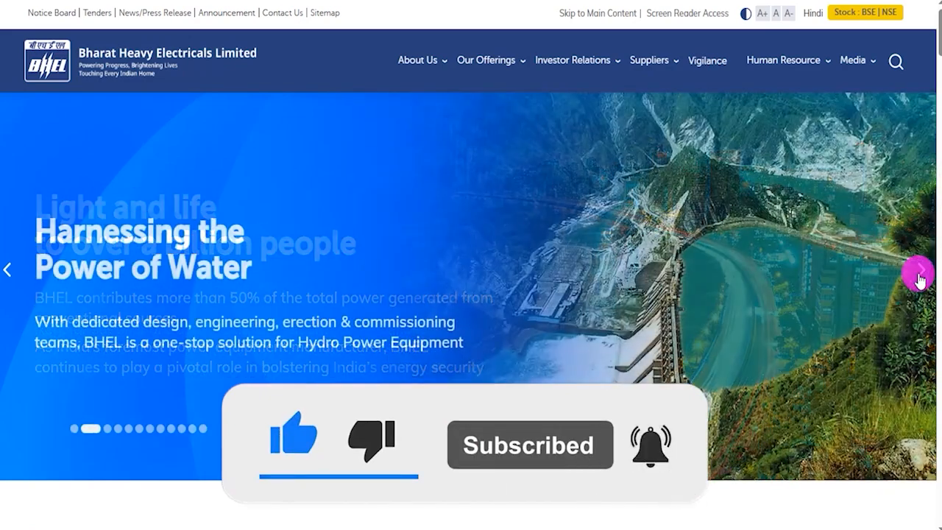
click(919, 278)
click(920, 278)
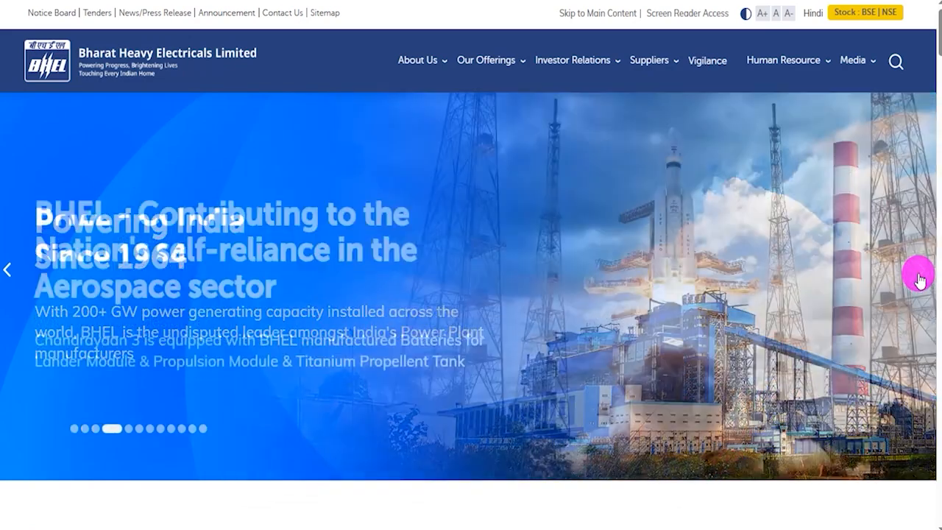